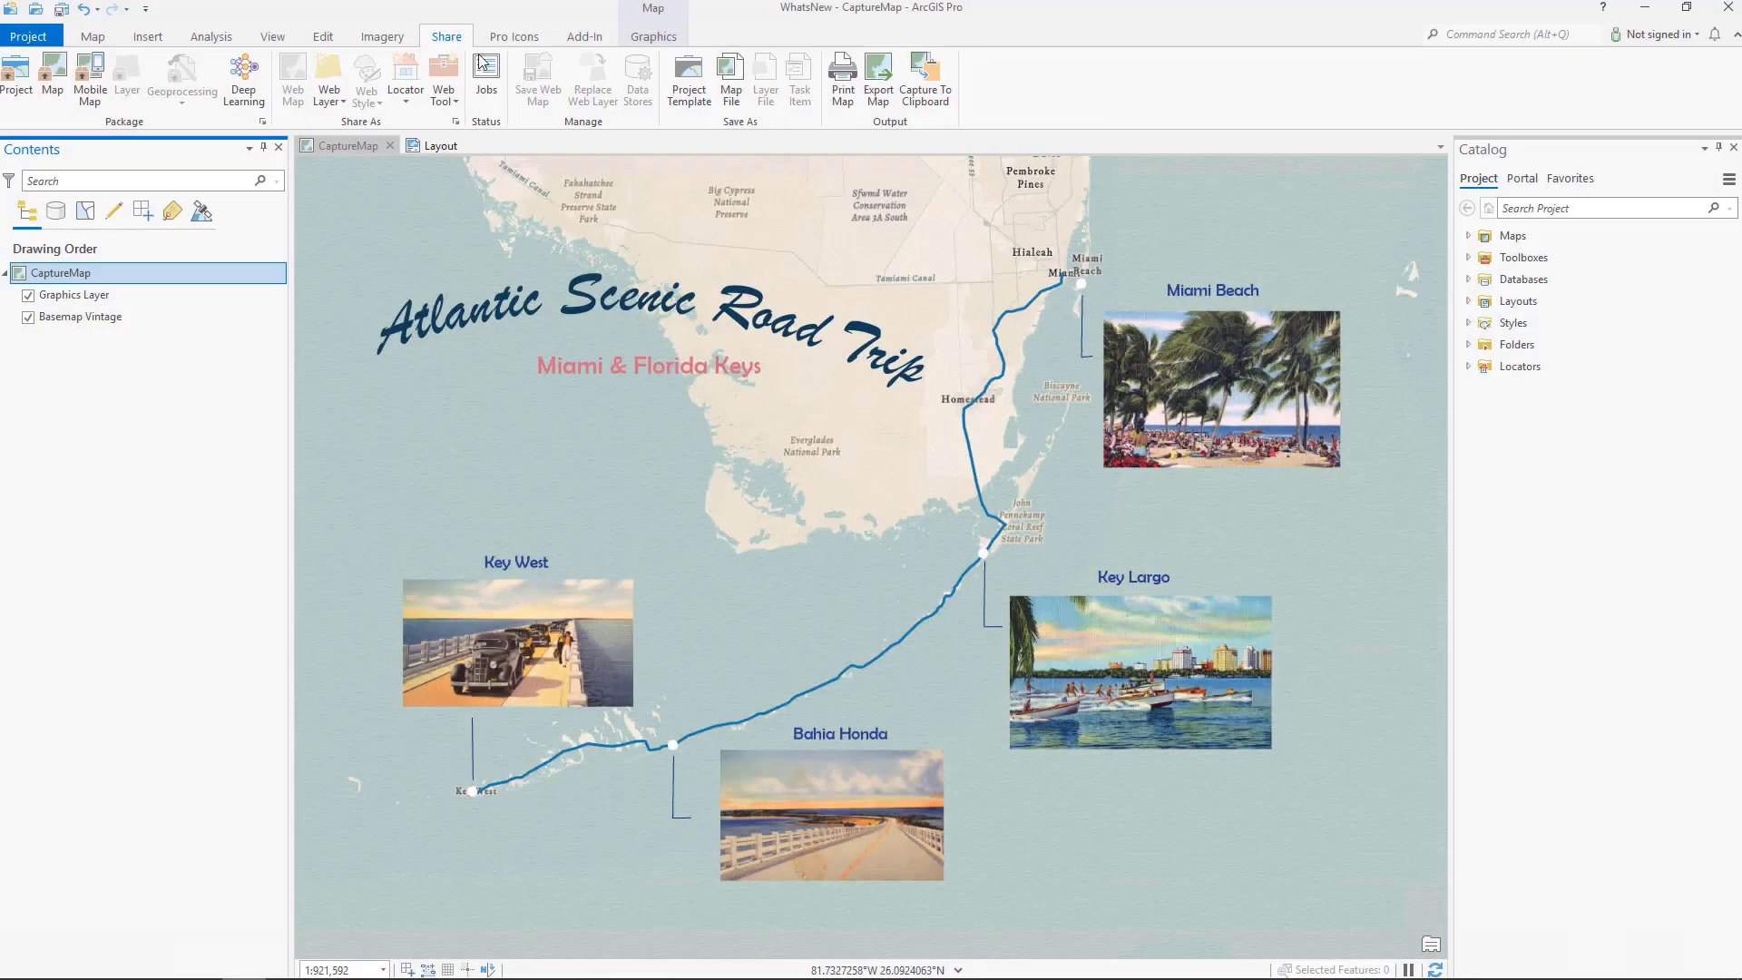
Capture the road trip map to the clipboard and paste it onto PowerPoint slide 1
click(926, 100)
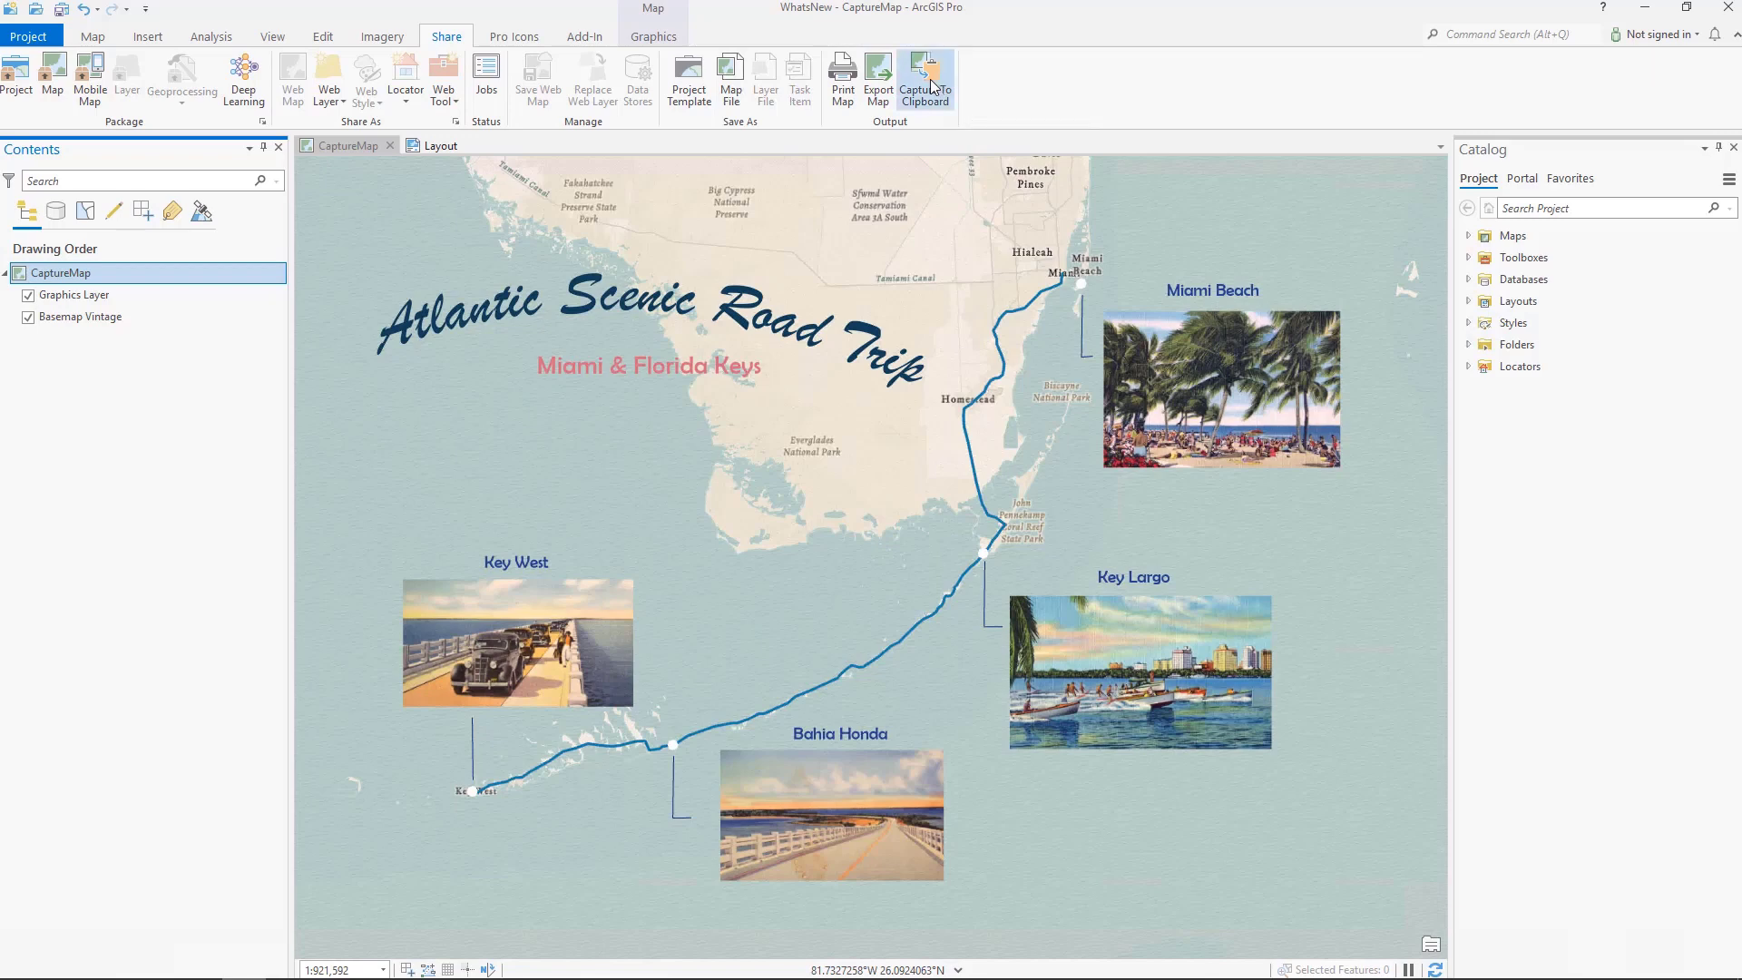
mouse_move(452, 976)
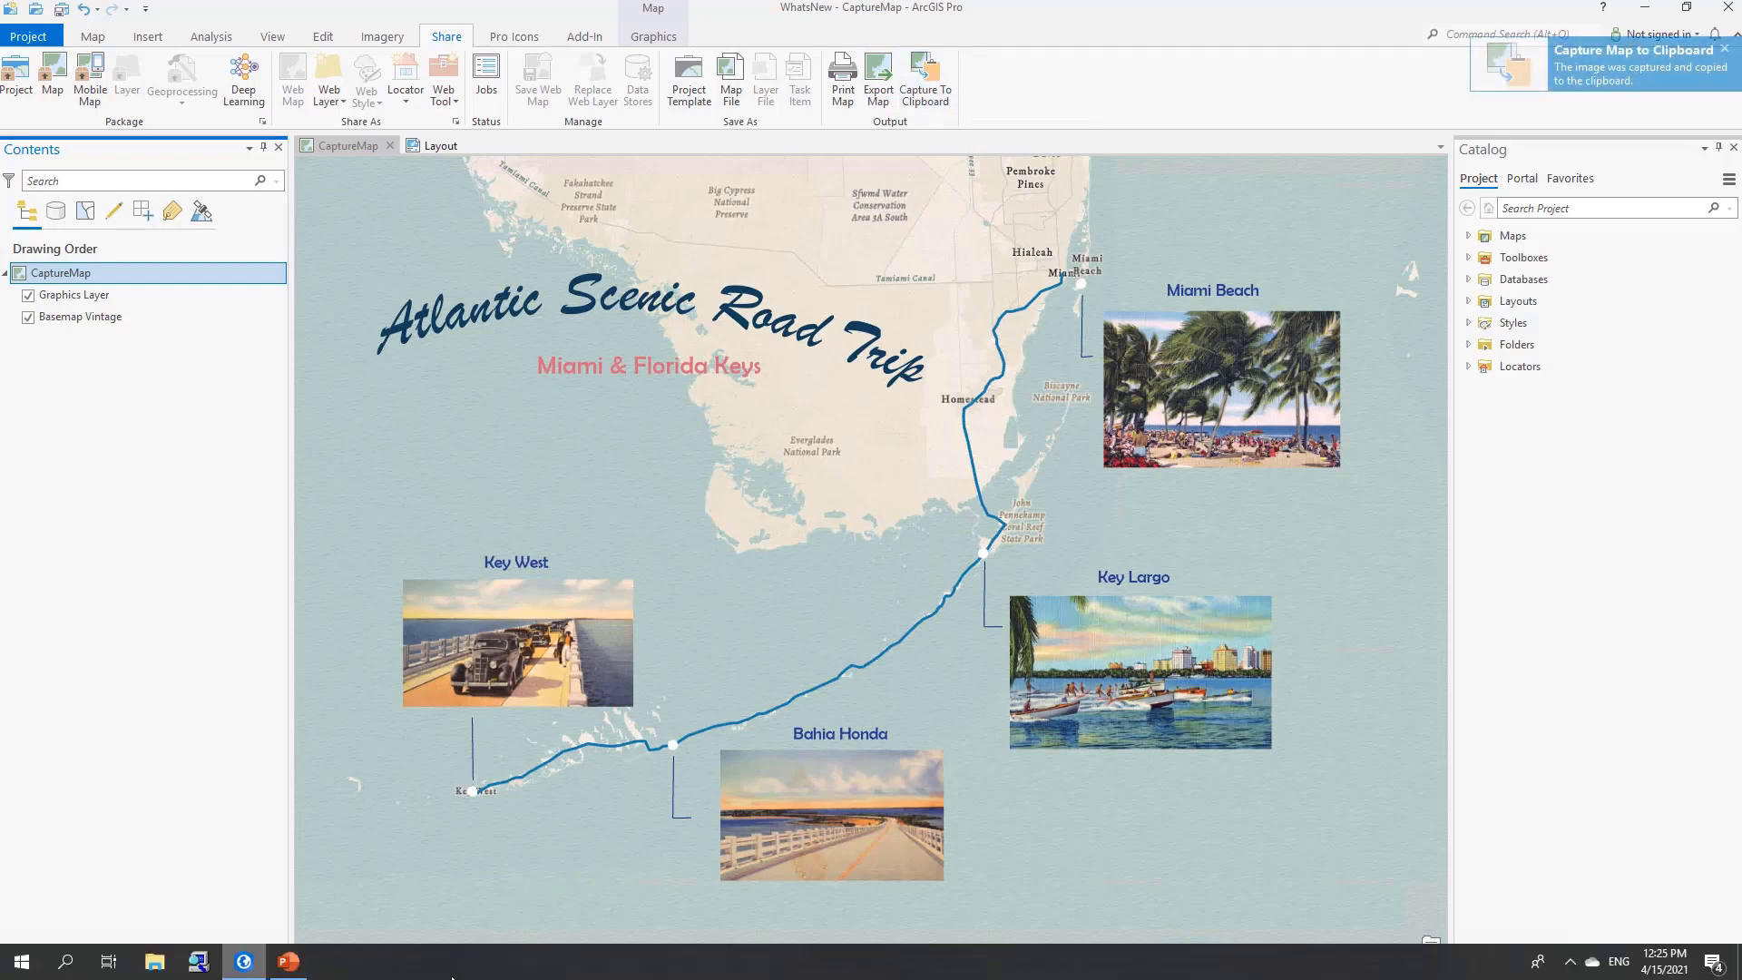
click(288, 961)
right_click(795, 372)
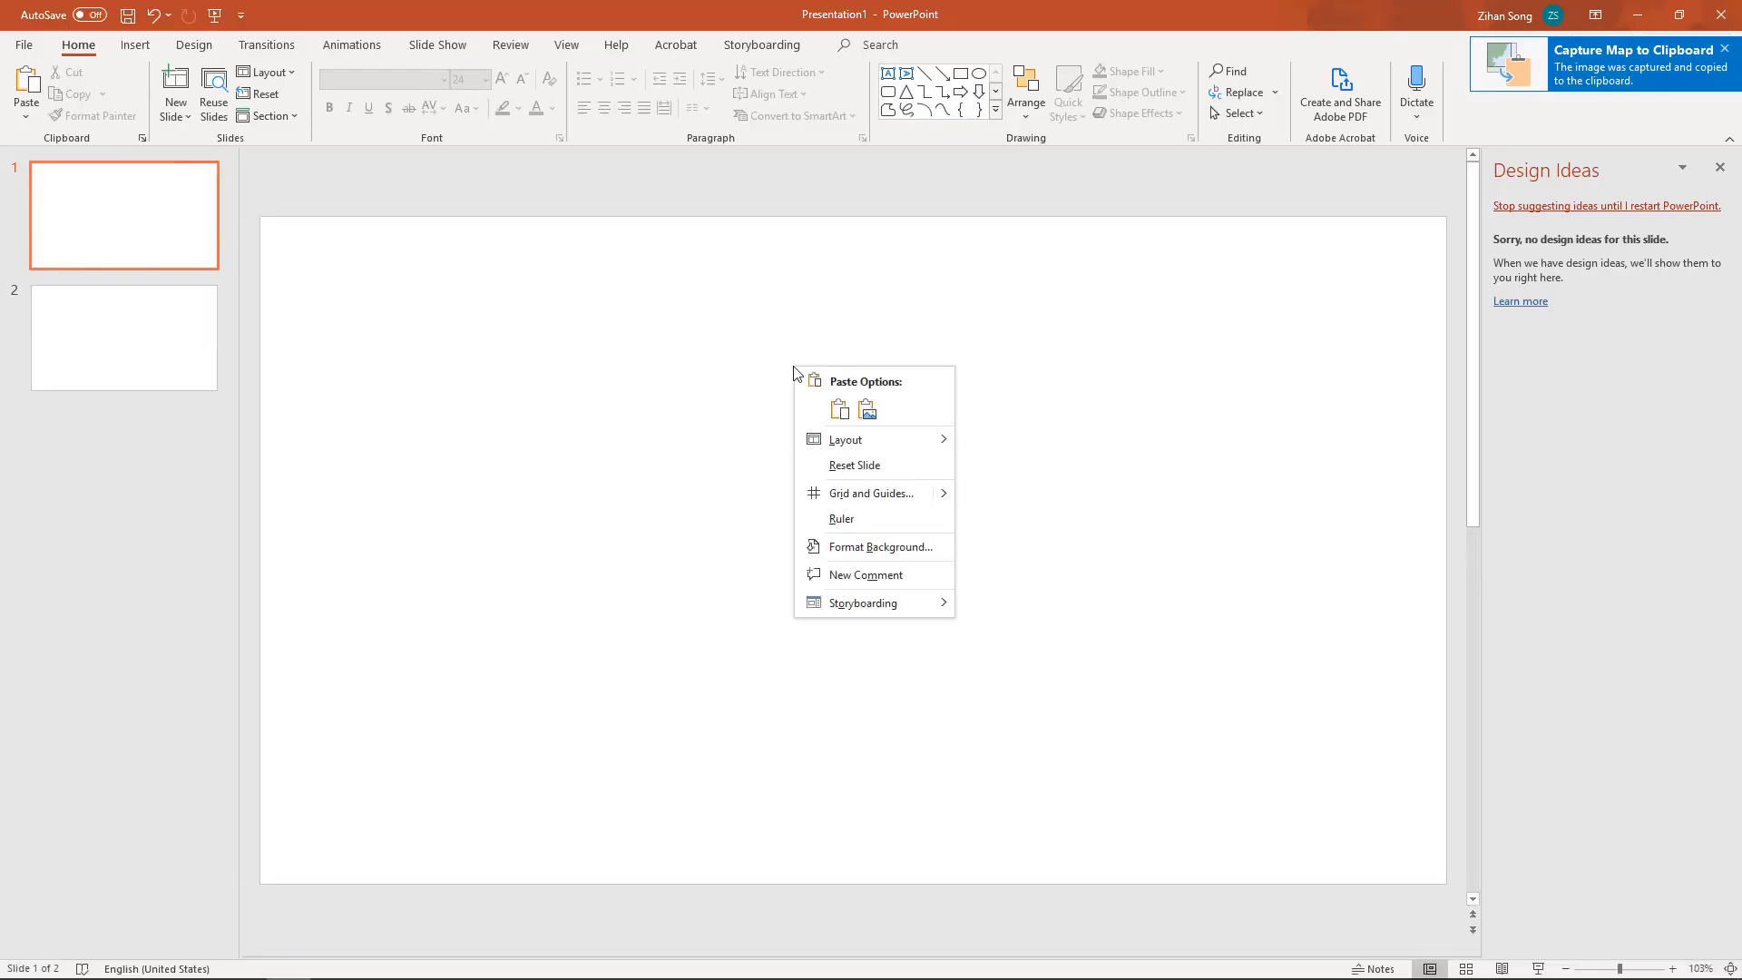
click(840, 410)
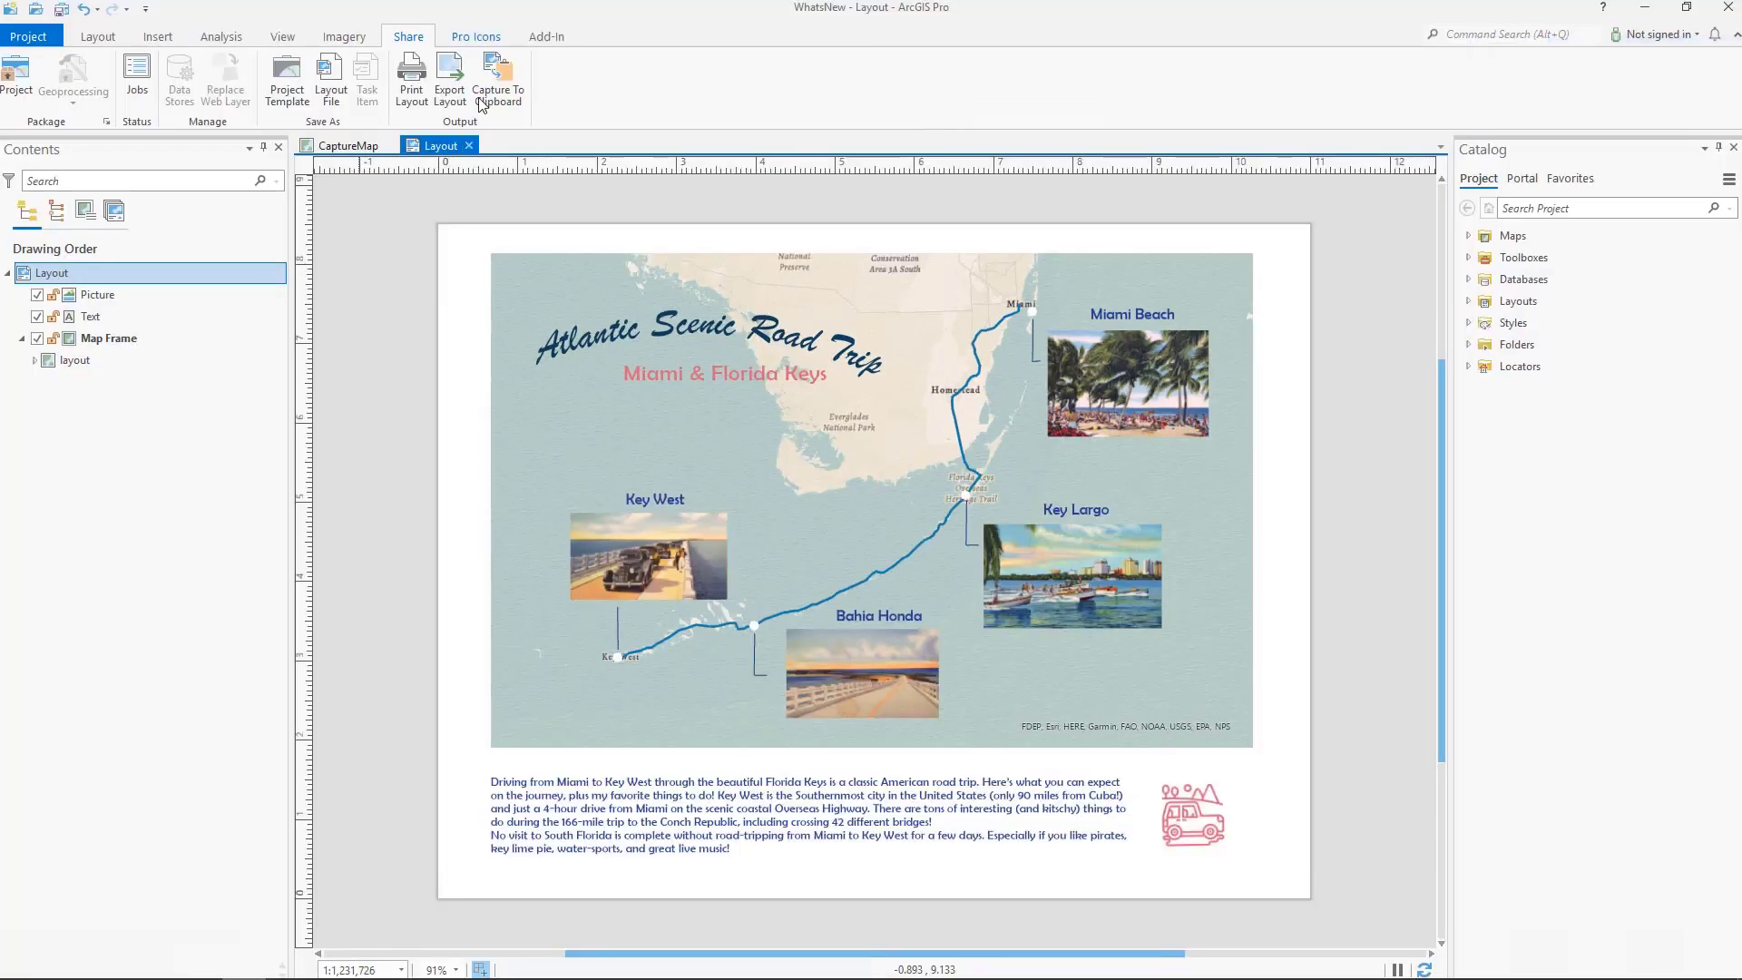
Capture the road trip layout to the clipboard and paste it onto PowerPoint slide 2
click(488, 103)
mouse_move(361, 971)
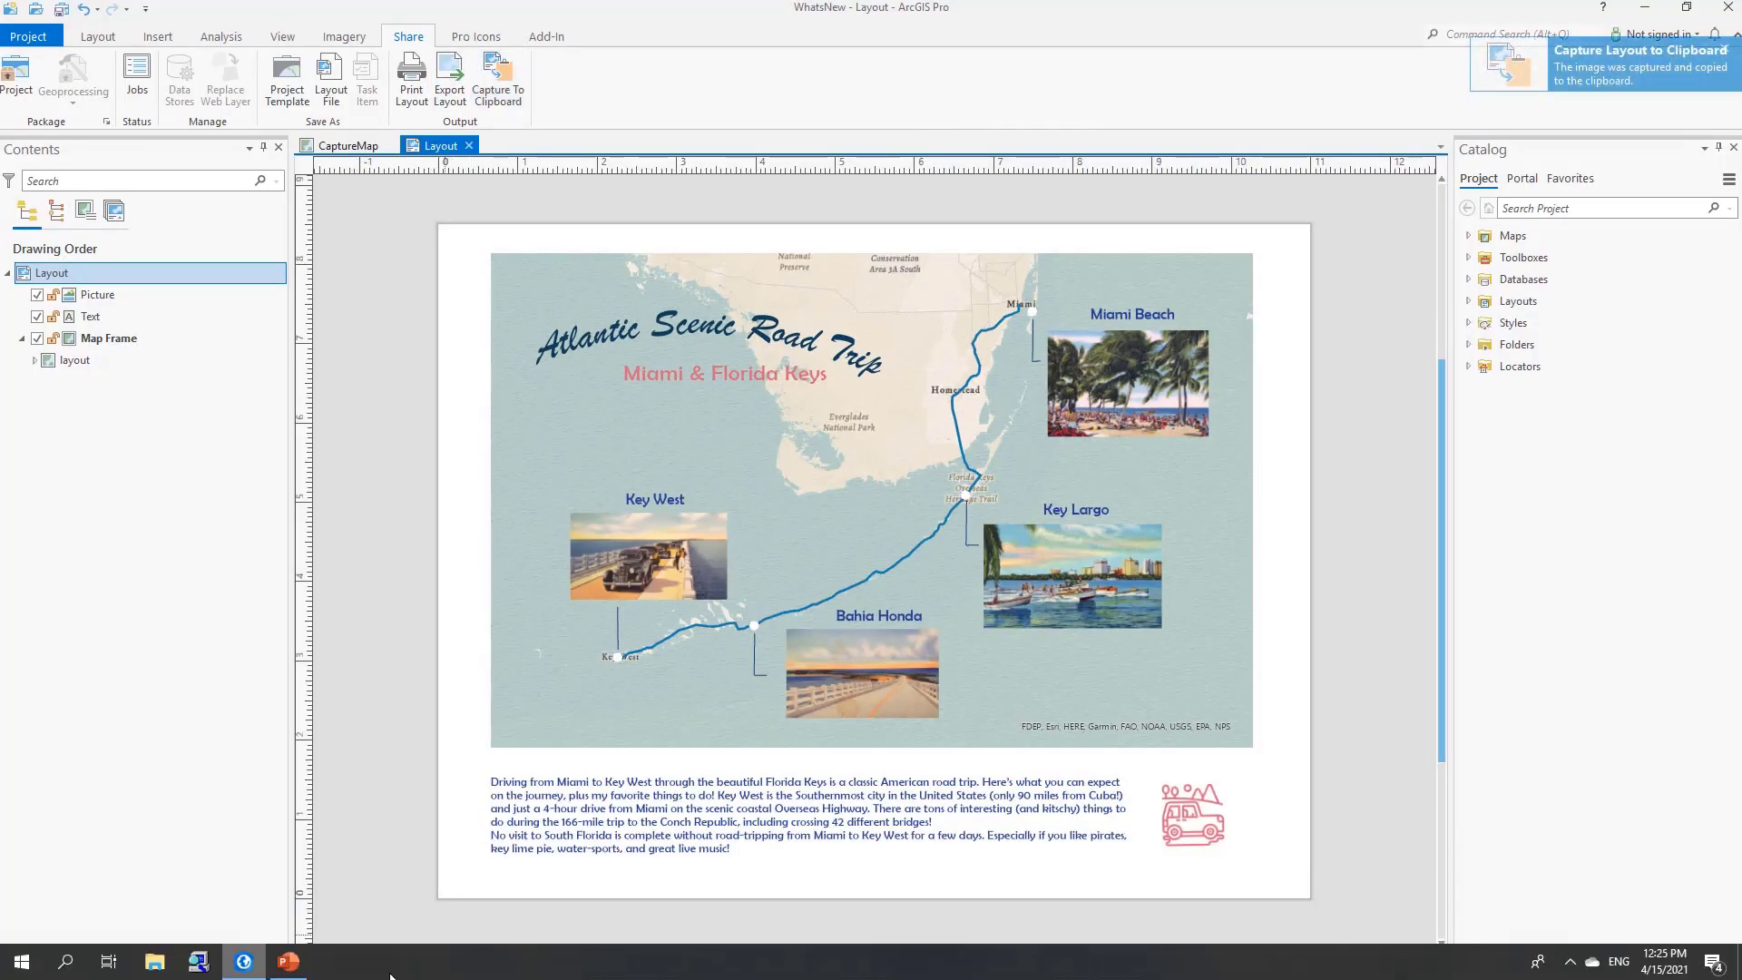
click(288, 961)
click(192, 364)
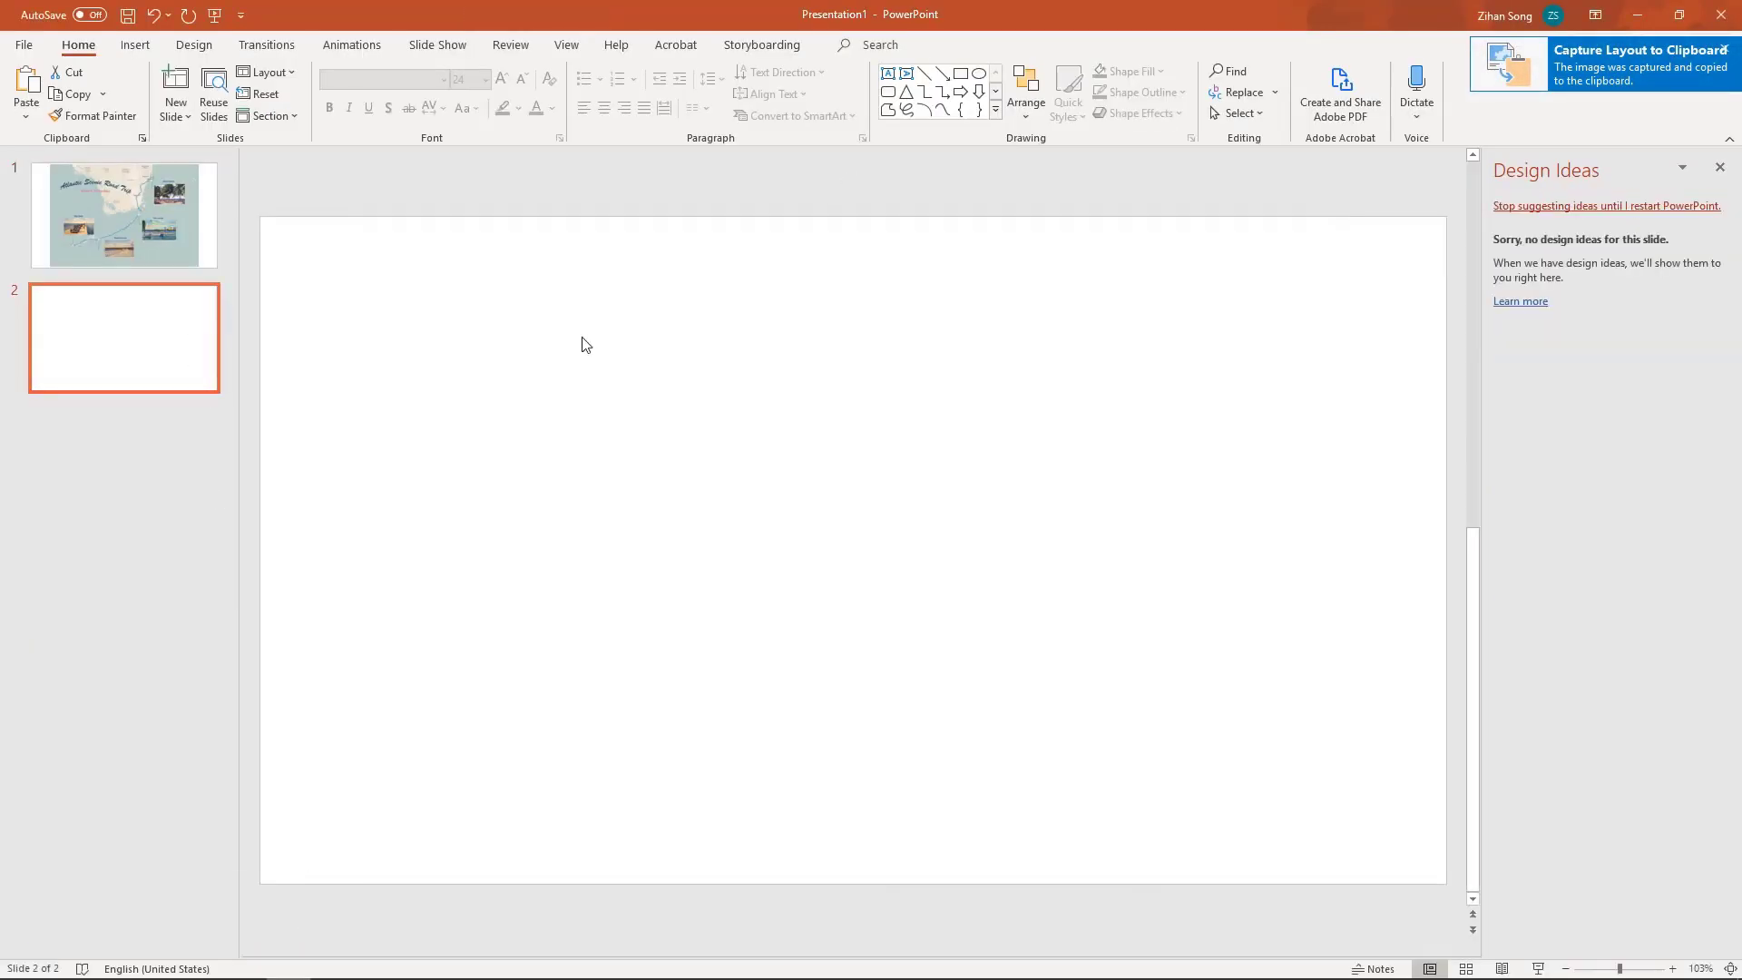
right_click(645, 343)
click(690, 376)
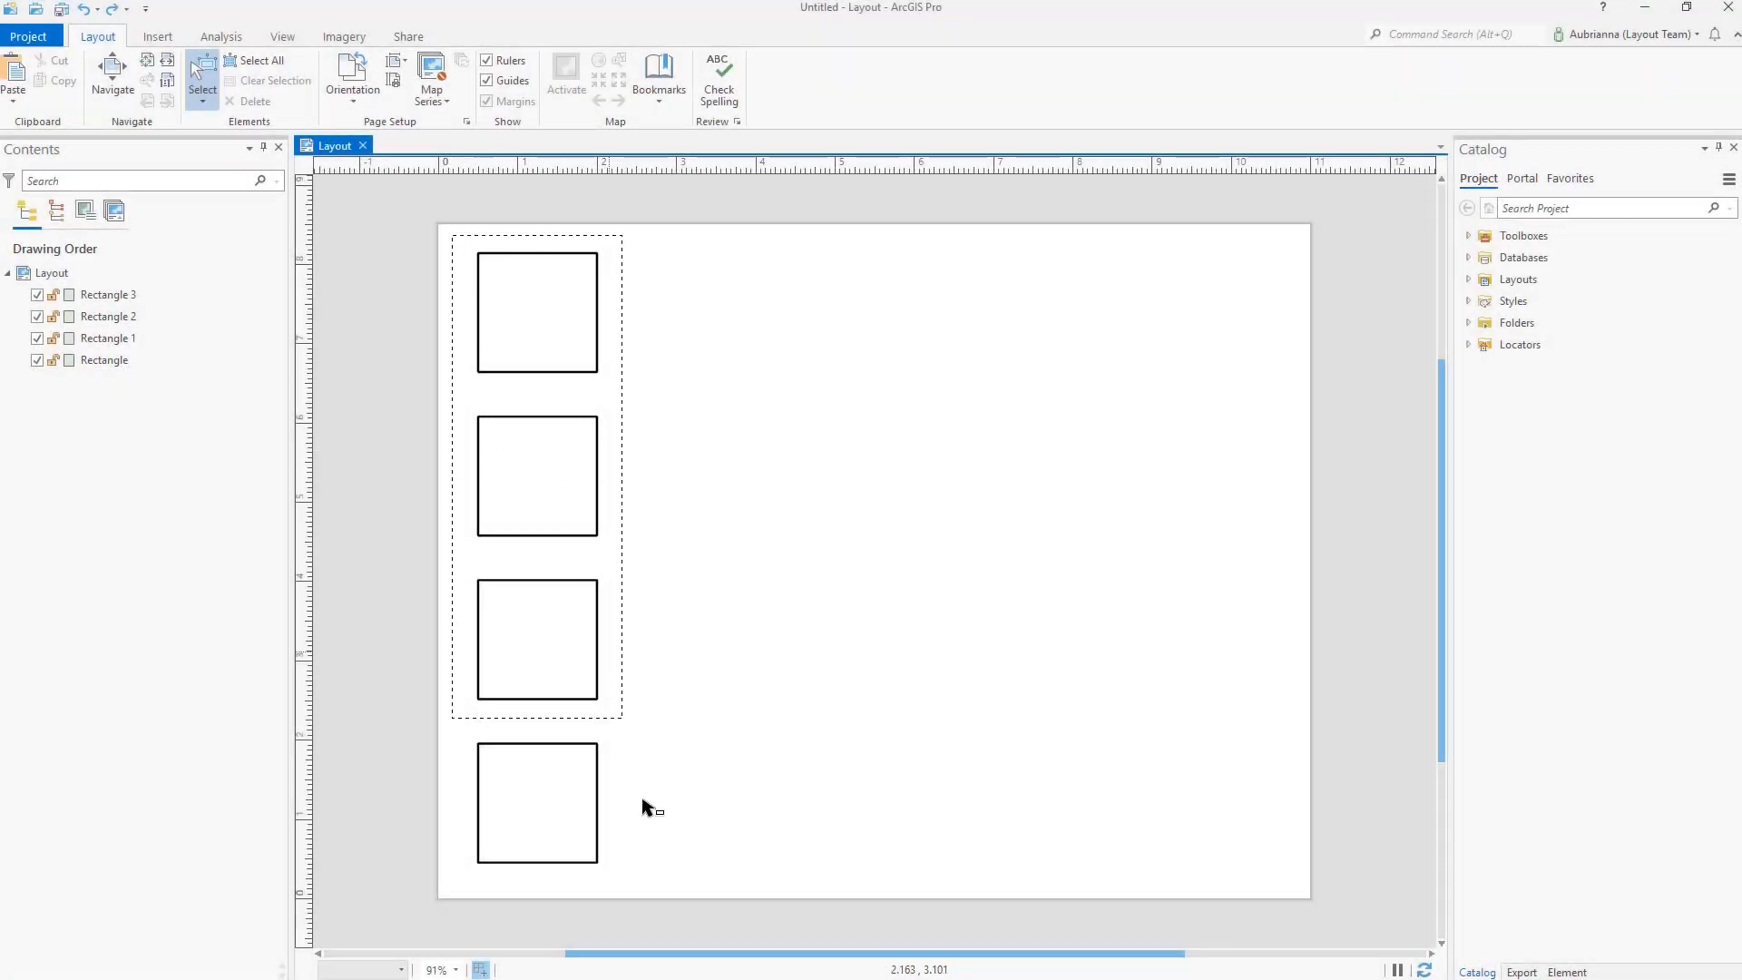
Select the four stacked rectangles and Ctrl-drag a copy of them into a column to the right
drag(645, 814, 645, 885)
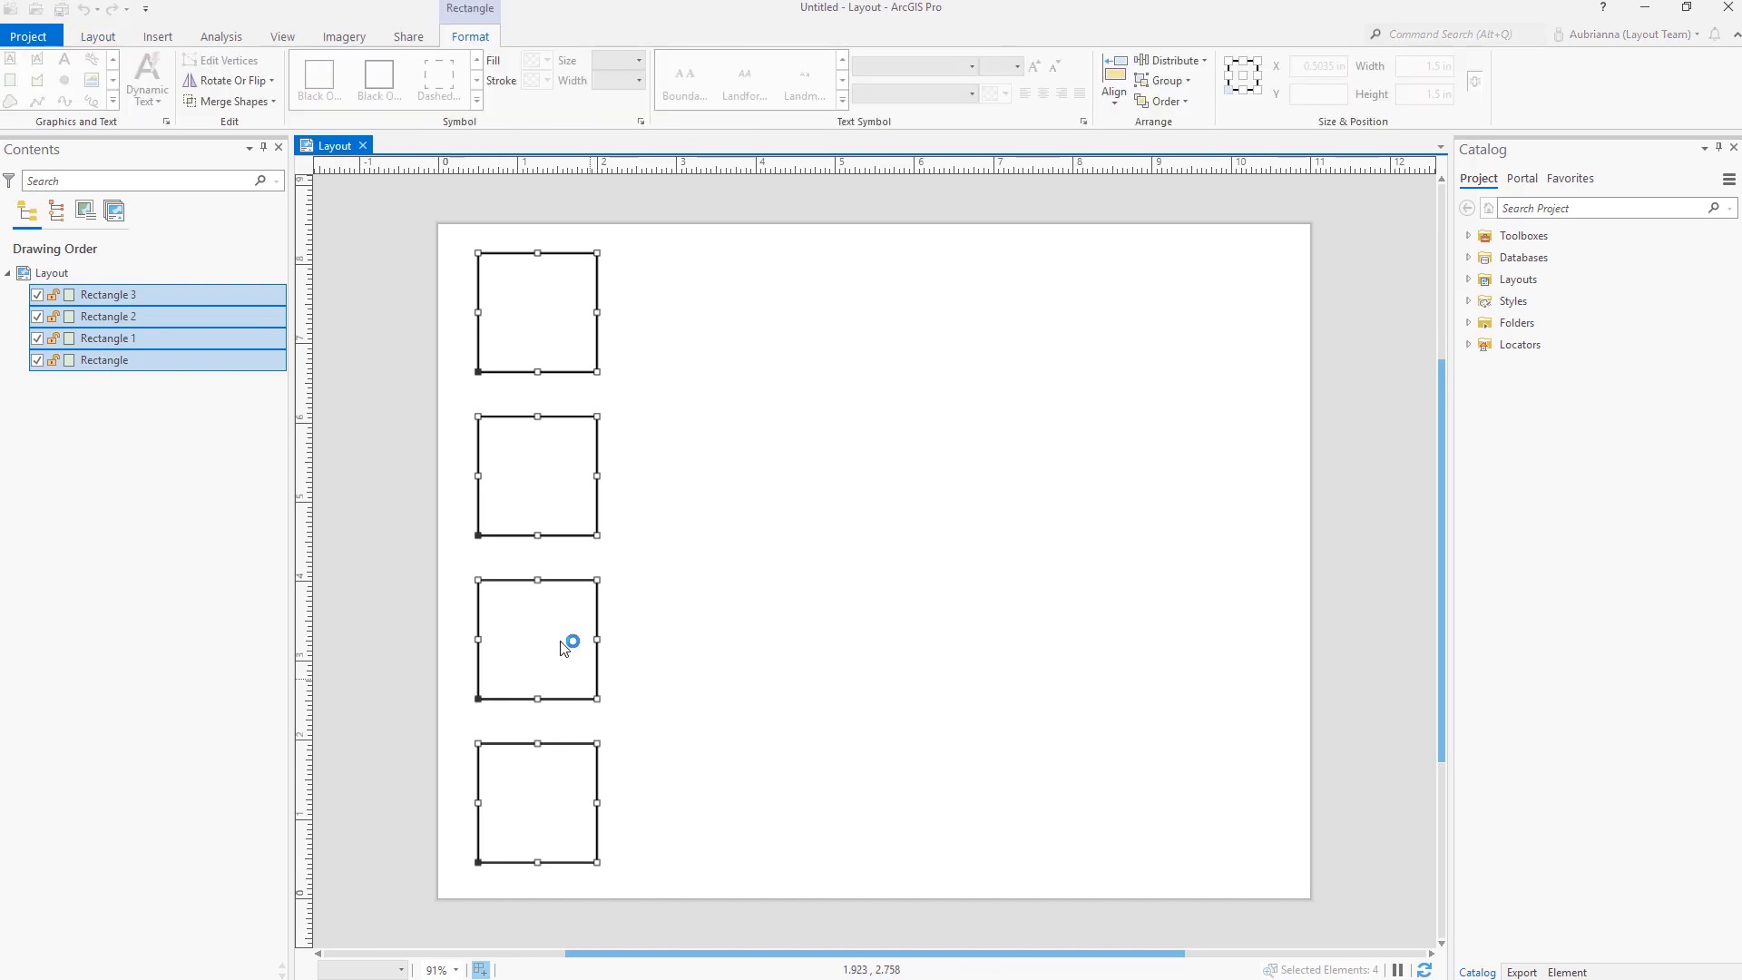
drag(579, 636, 890, 642)
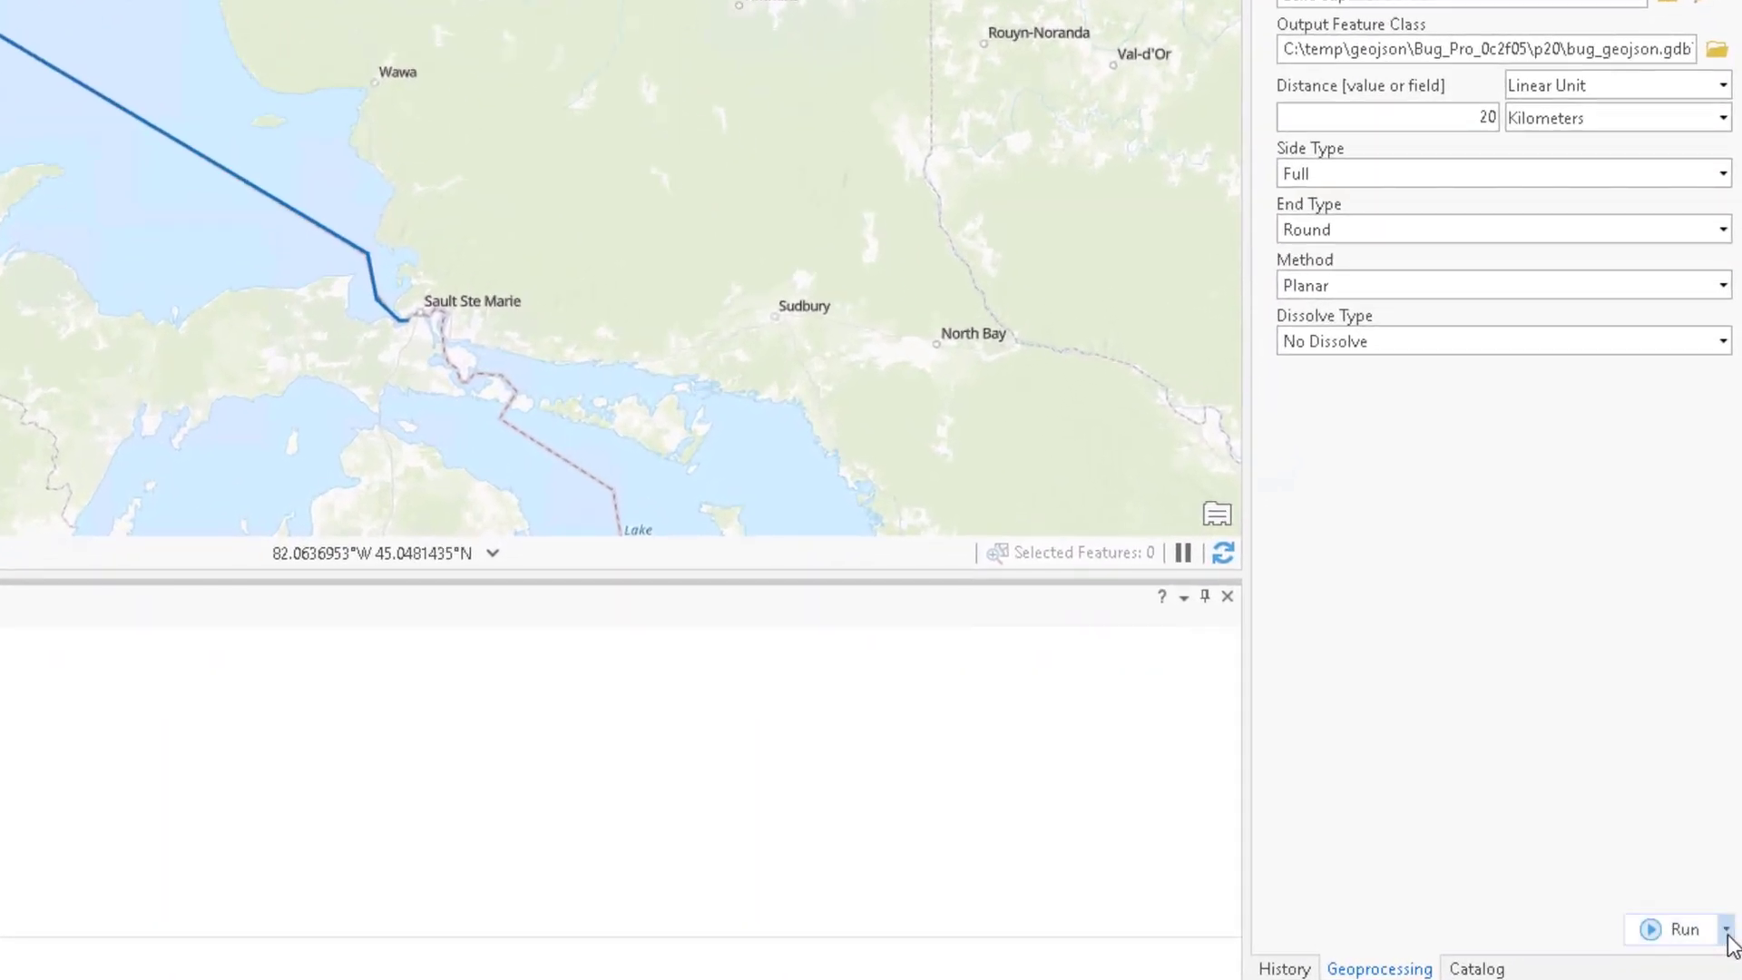
Copy the Lake Superior Border 20 km Buffer as a Python command and run it in the Python window
click(1726, 929)
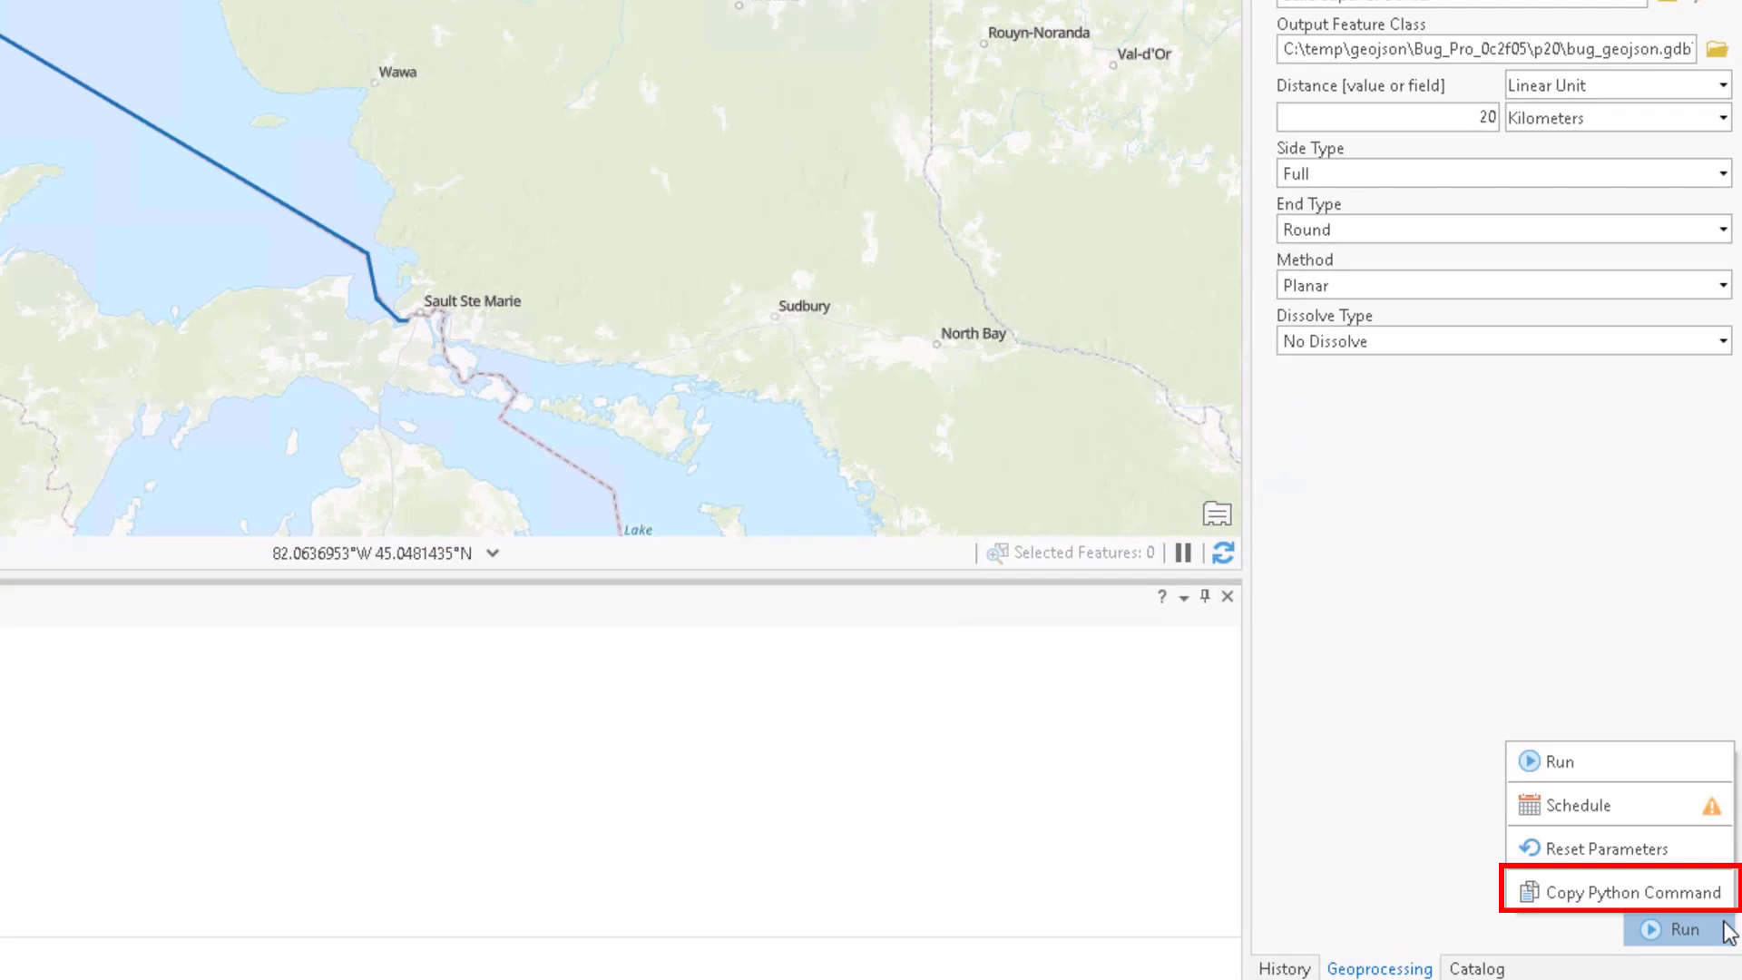
click(1646, 889)
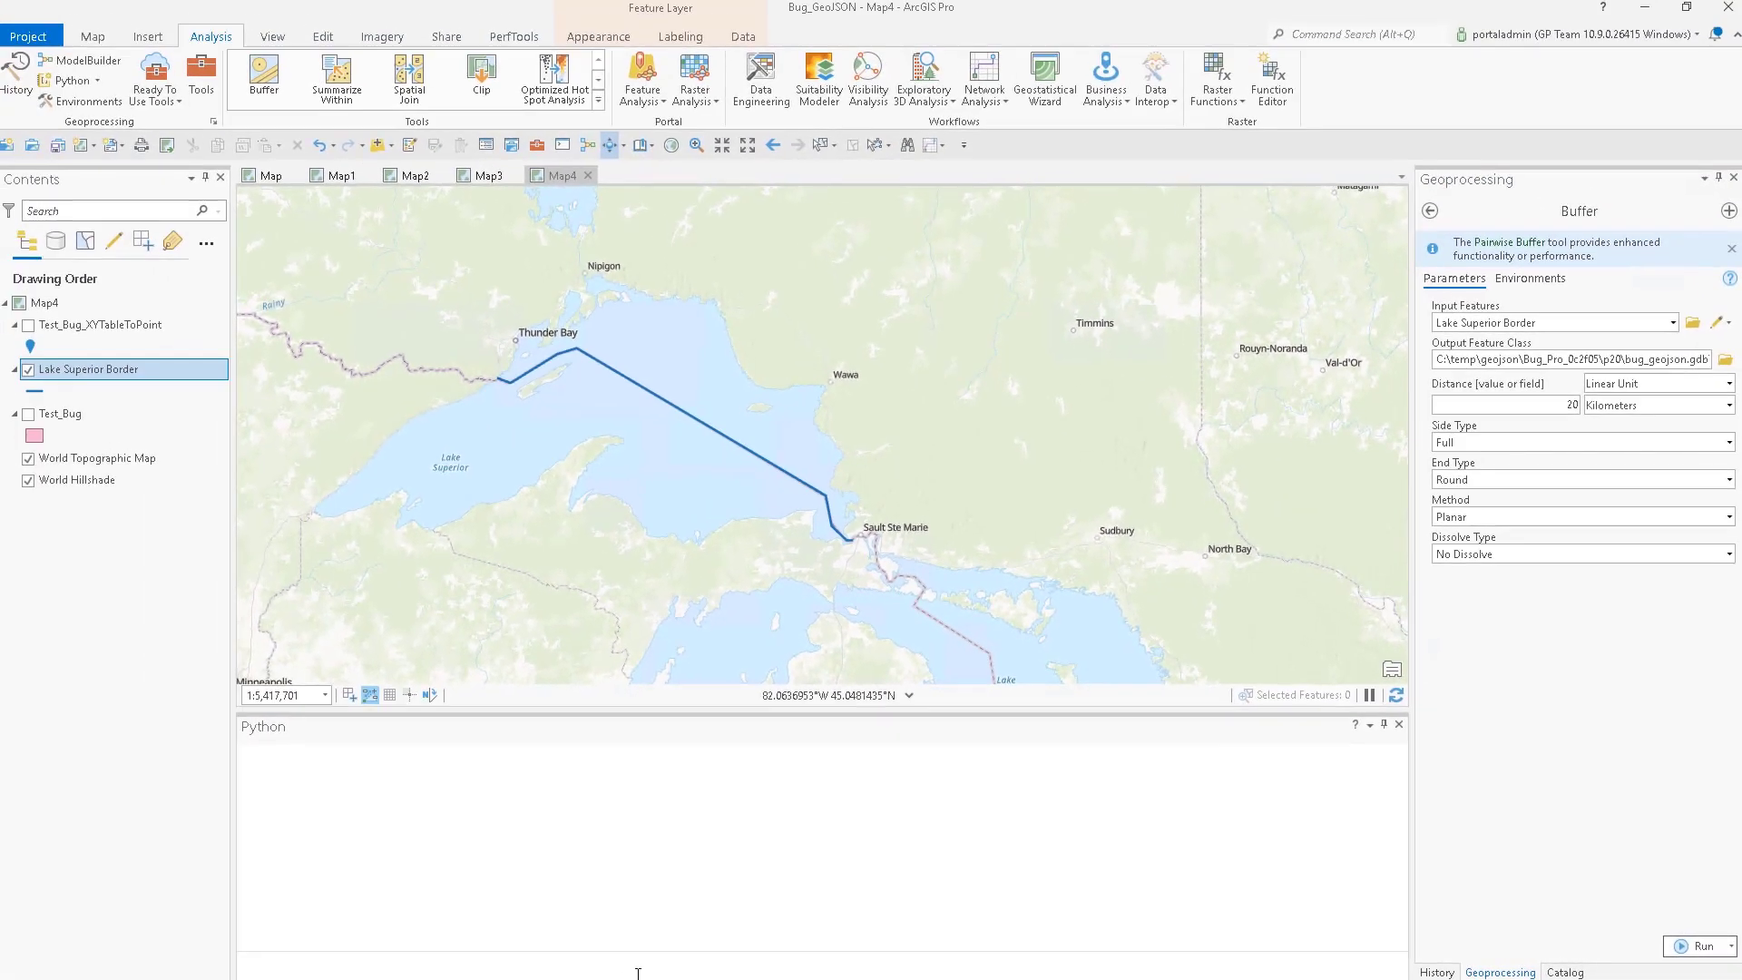
click(506, 964)
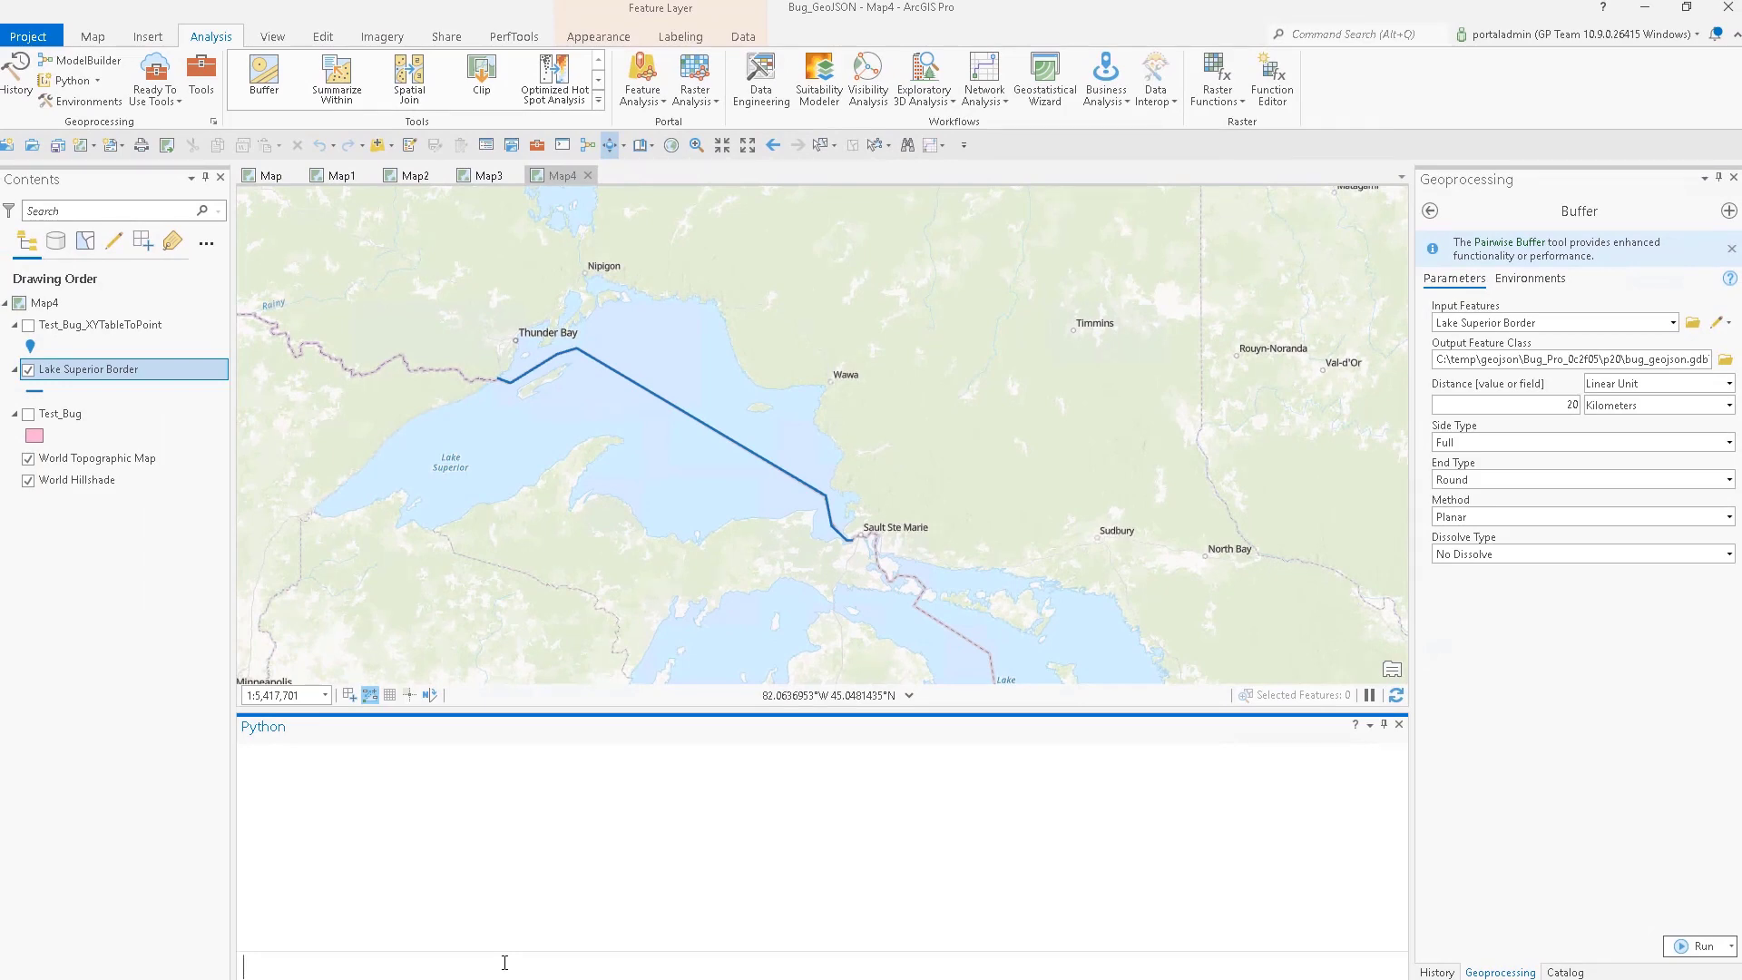
text(arcpy.analysis.Buffer("Lake Superior Border", r"C:\temp\geojson\Bug_Pro_0c2f05\p20\bug_geojson.gdb\LakeSuperiorBorder_Buffer", "20 Kilometers", "FULL", "ROUND", "NONE", None, "PLANAR"))
key(Return)
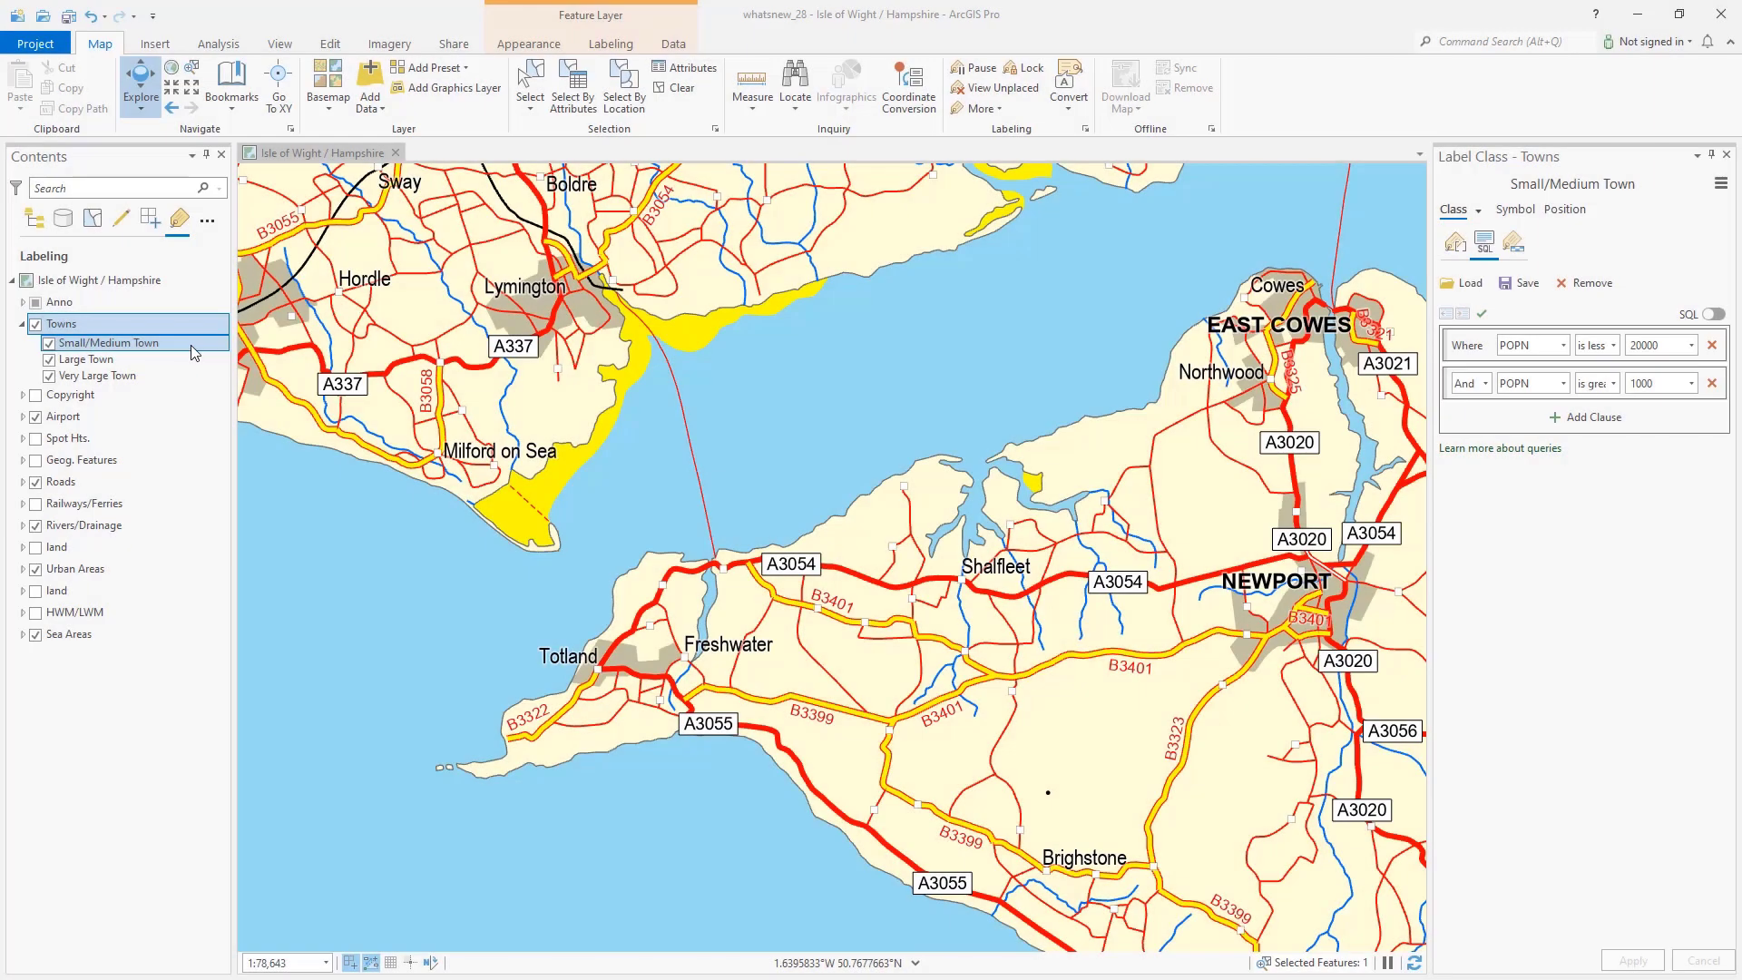
Duplicate the Small/Medium Town label class and rename the copy to 'Village'
right_click(165, 337)
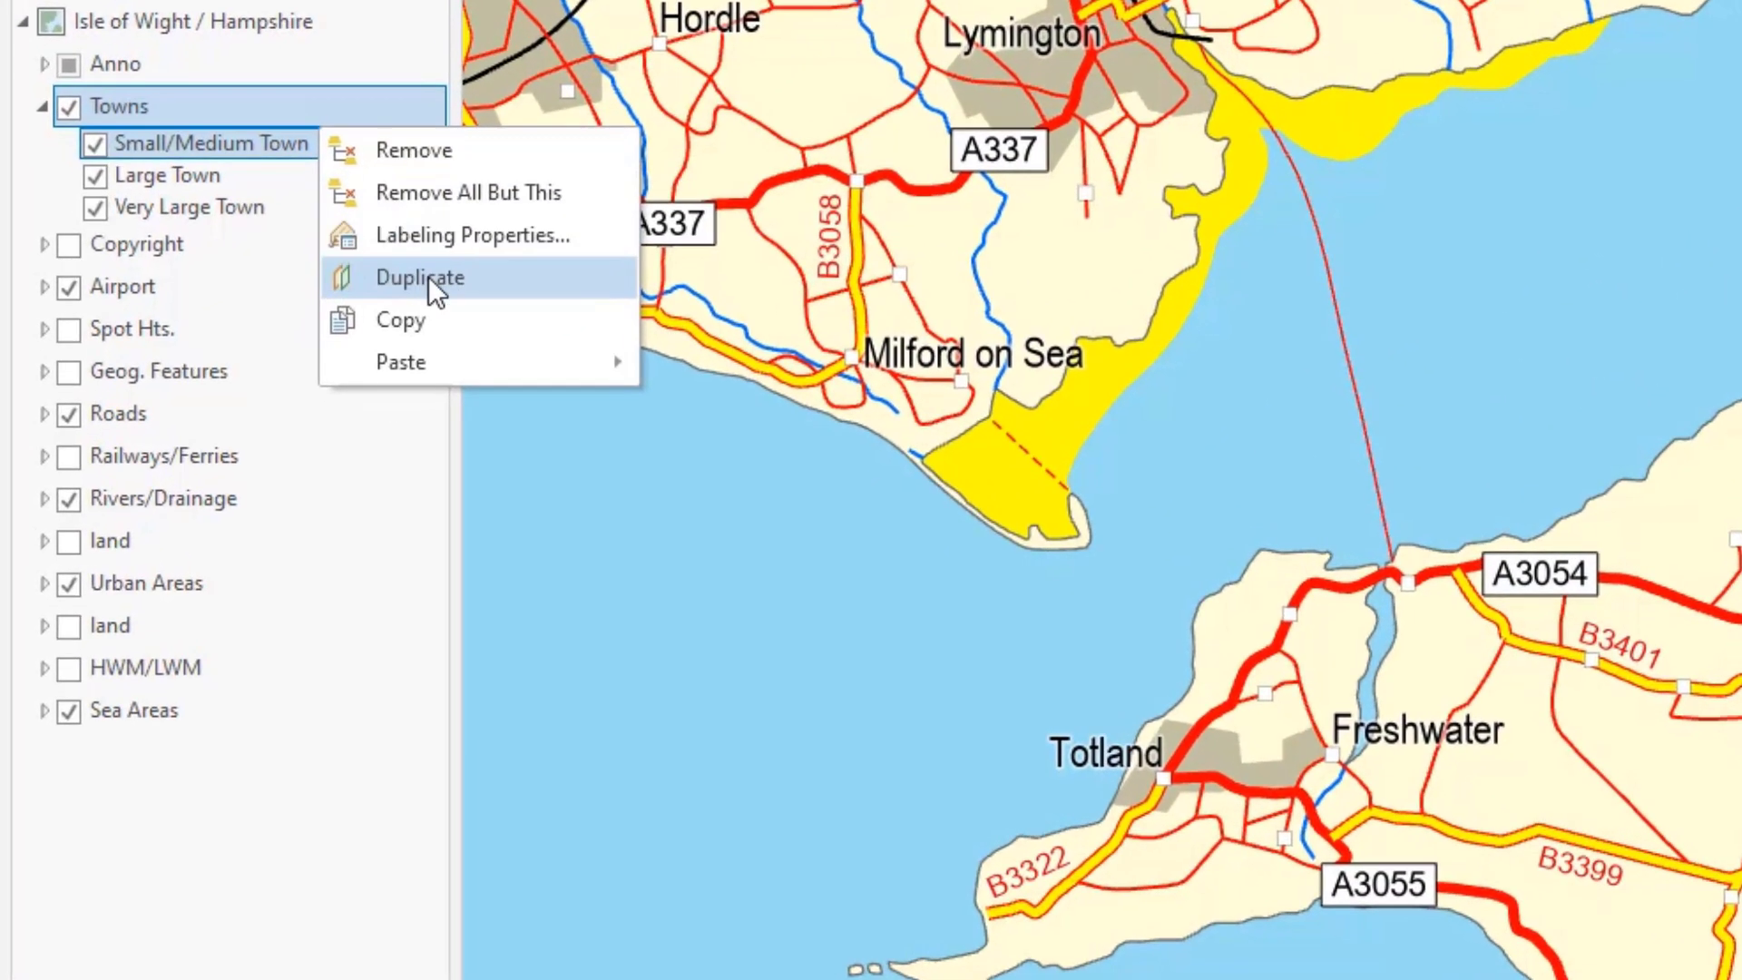
click(283, 368)
click(359, 240)
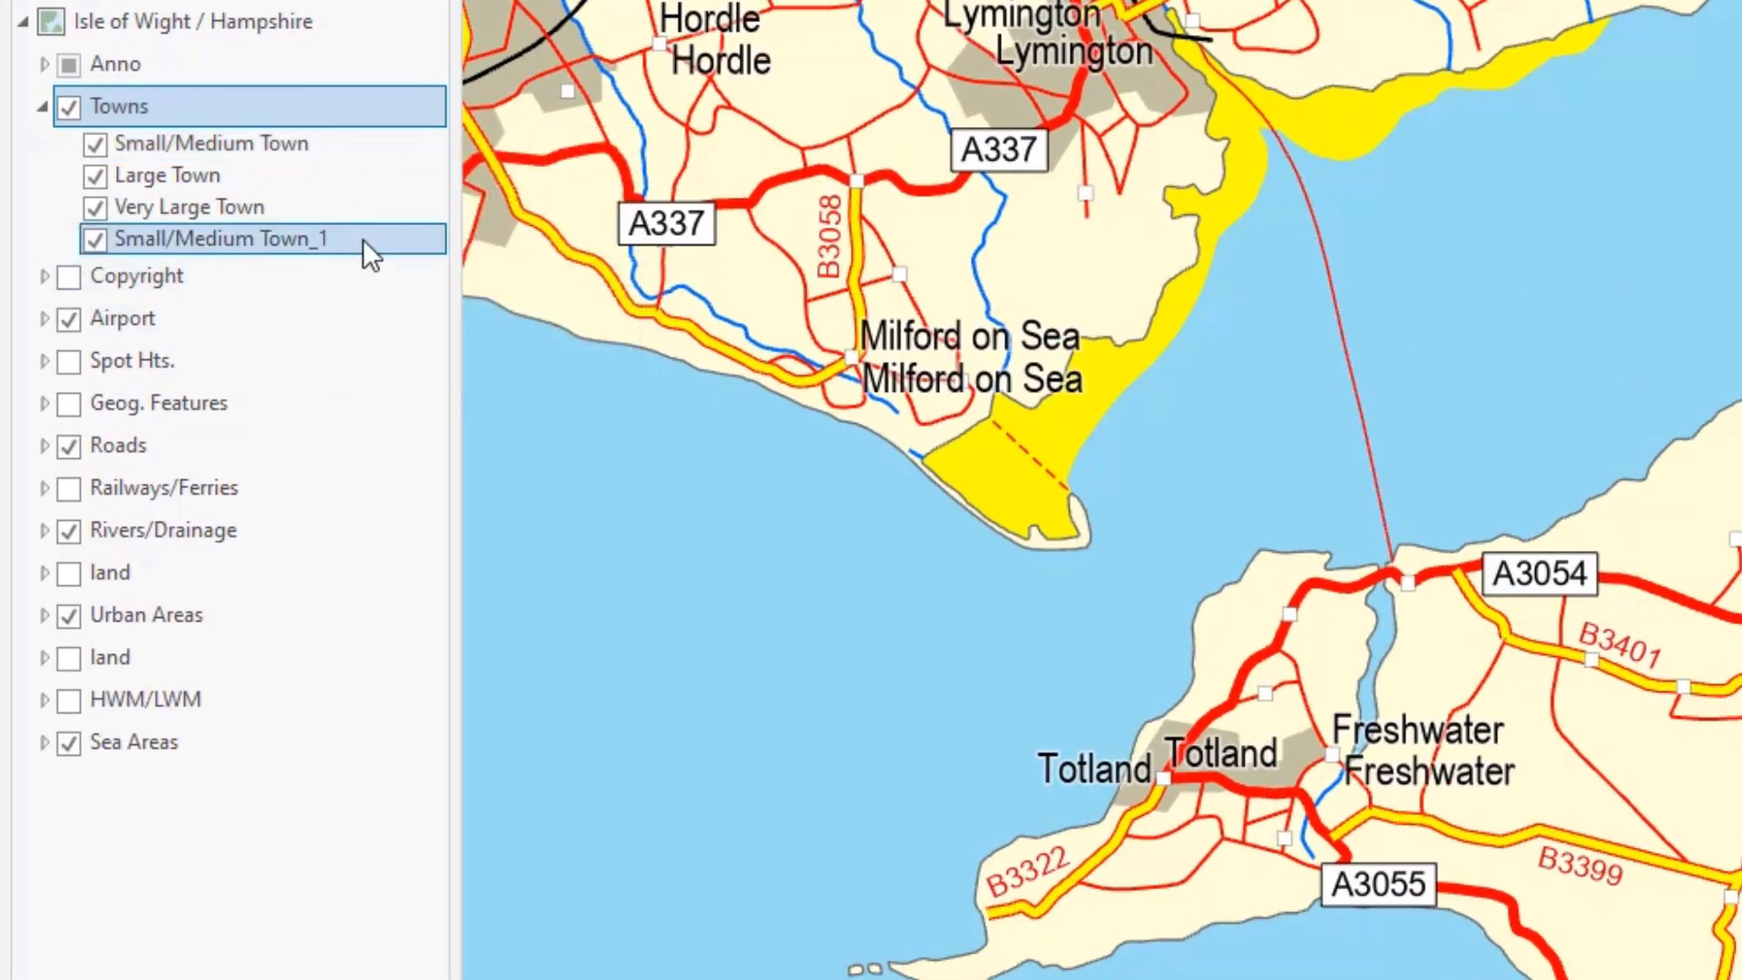
click(231, 152)
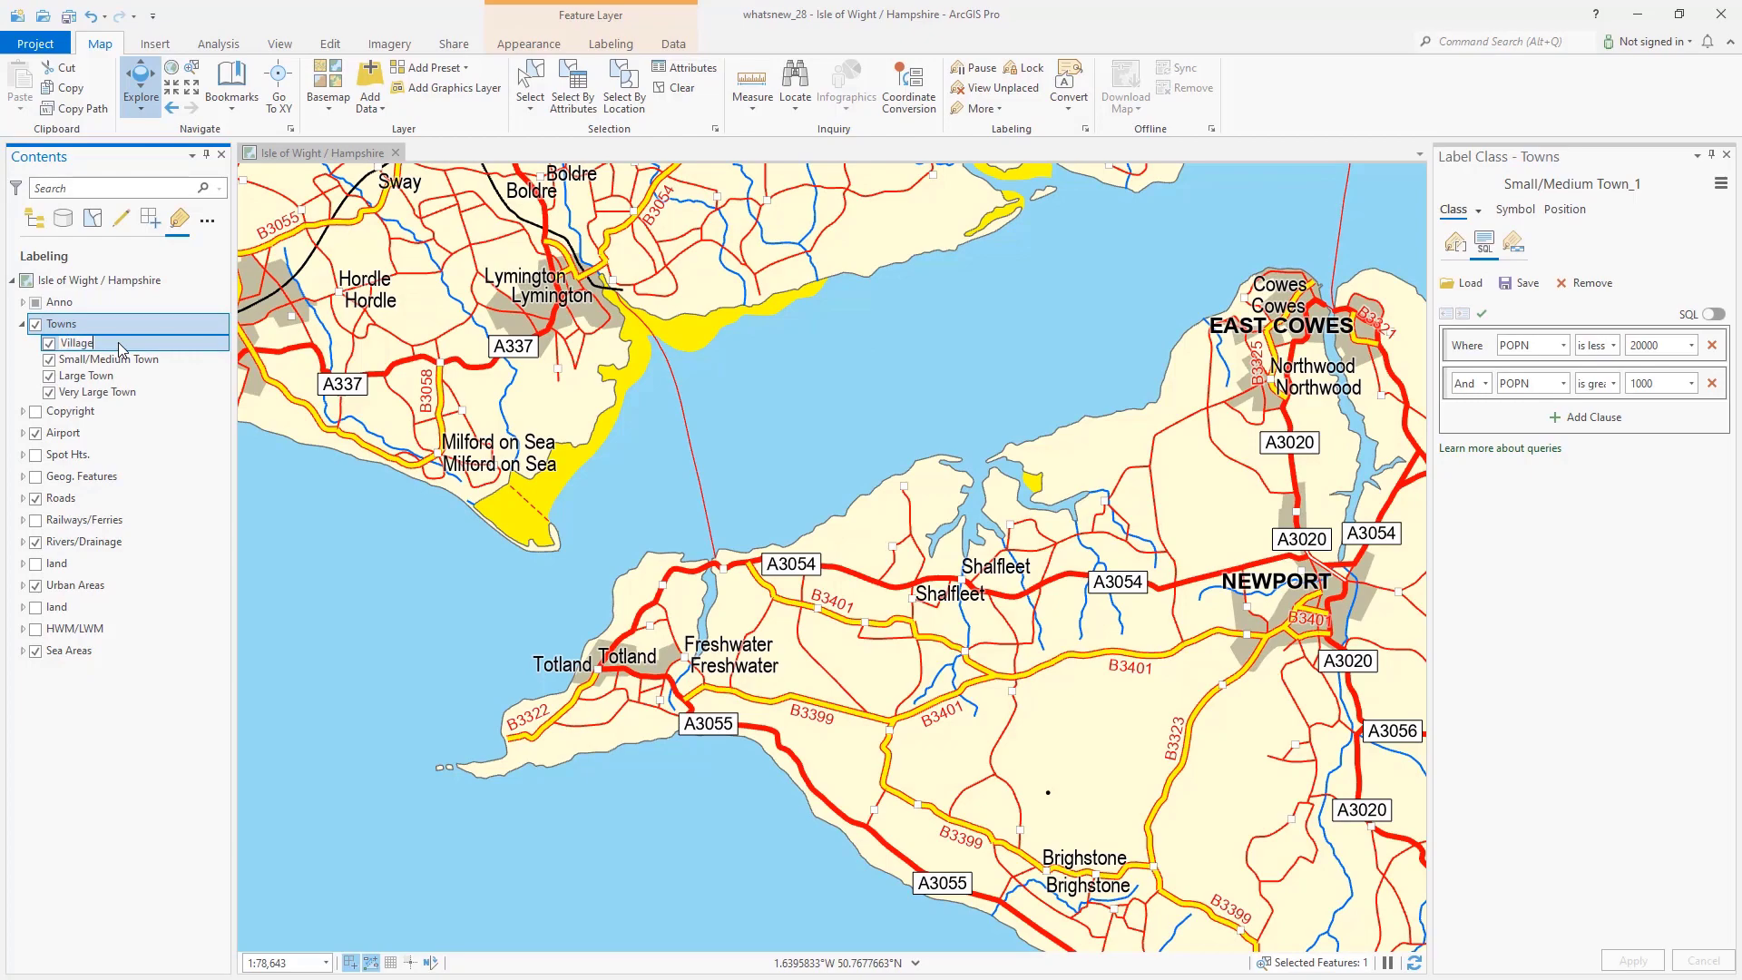
text(Village)
key(Return)
Limit the Village query to POPN below 1000 and apply it
click(1712, 383)
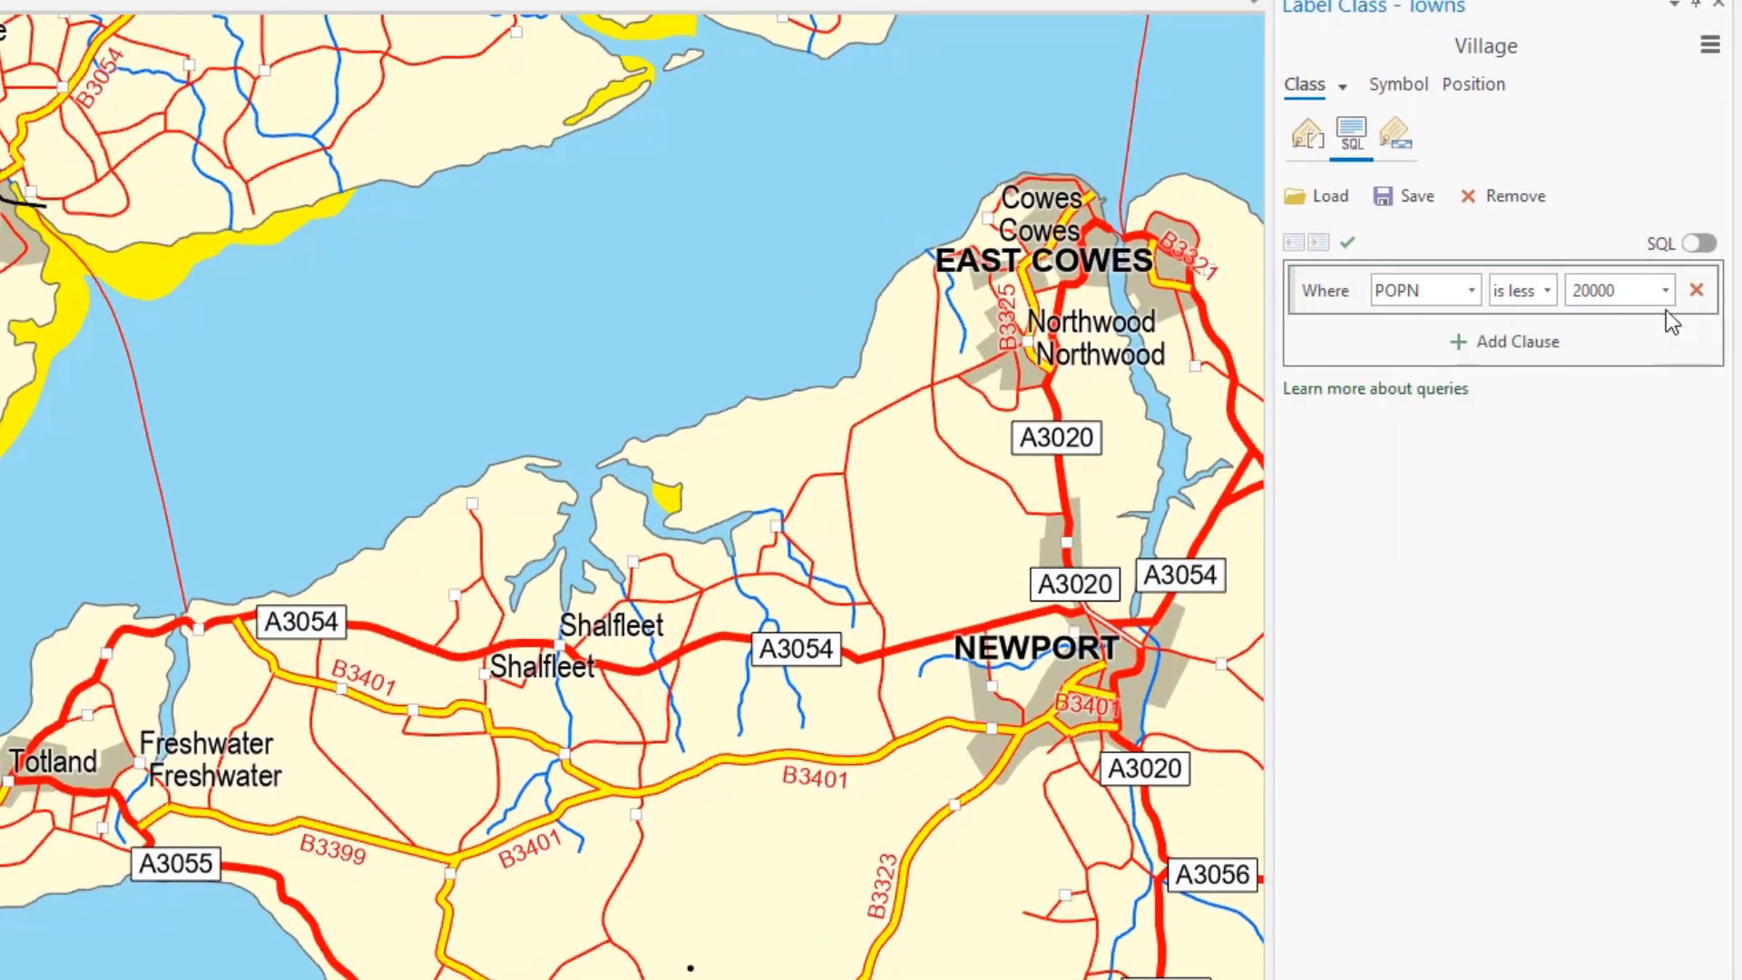
double_click(1635, 289)
text(1000)
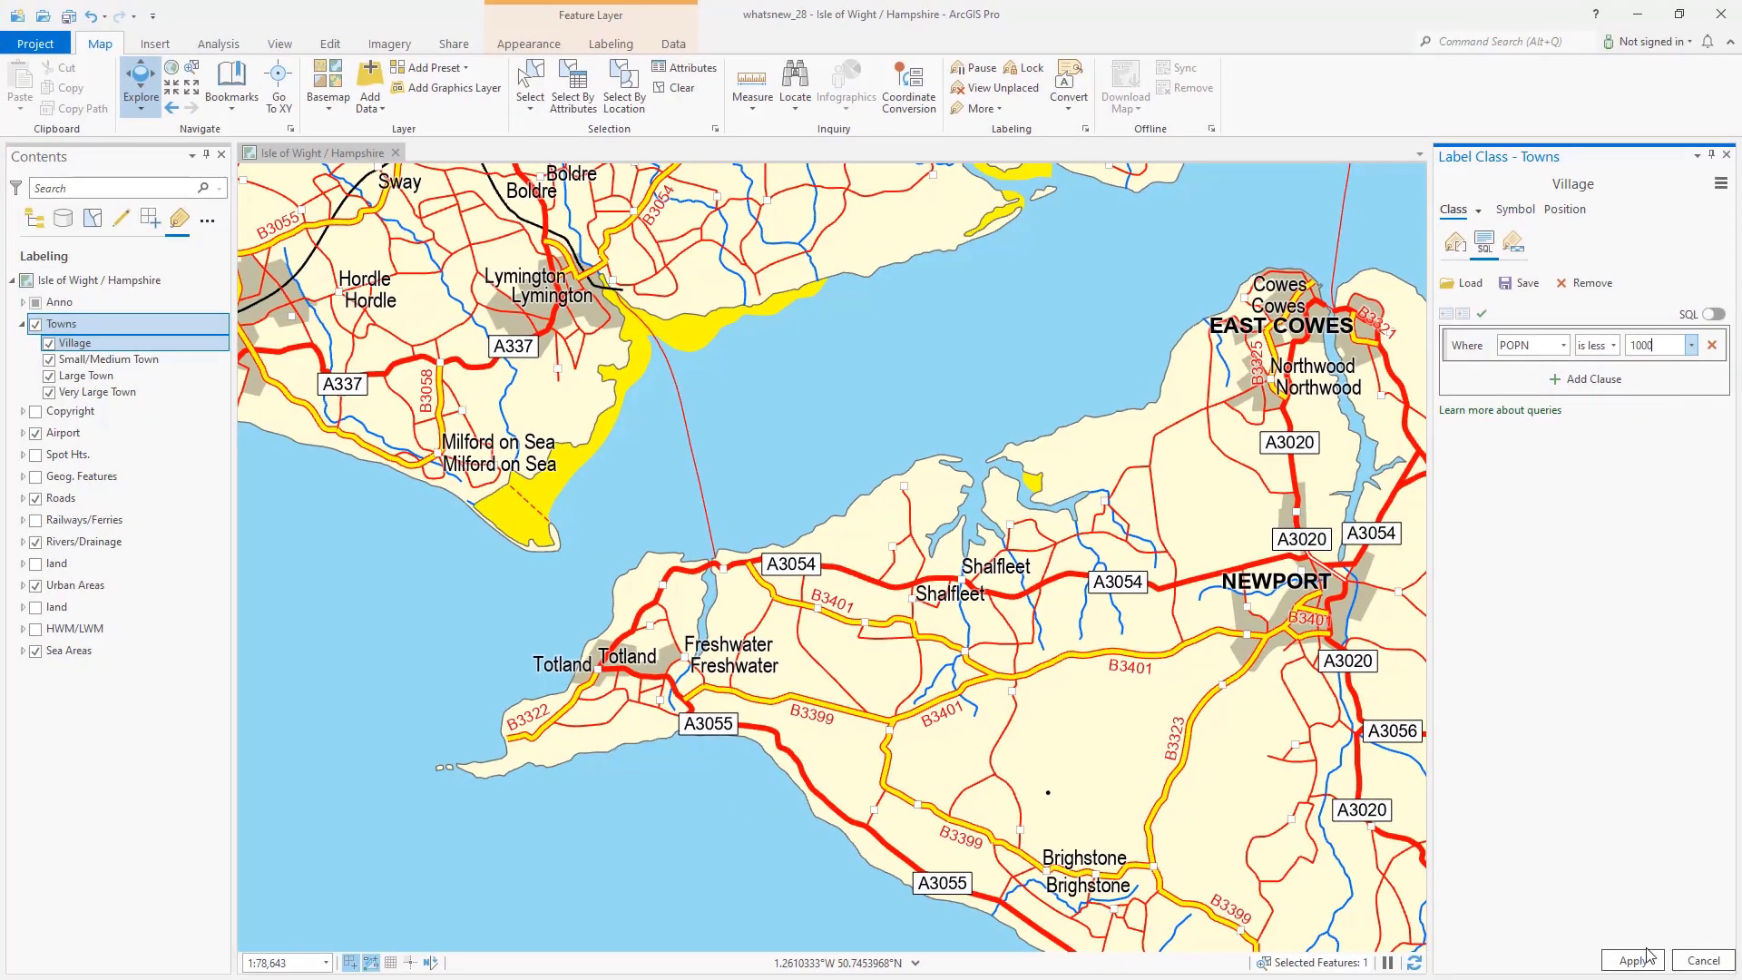
click(1639, 960)
click(1516, 210)
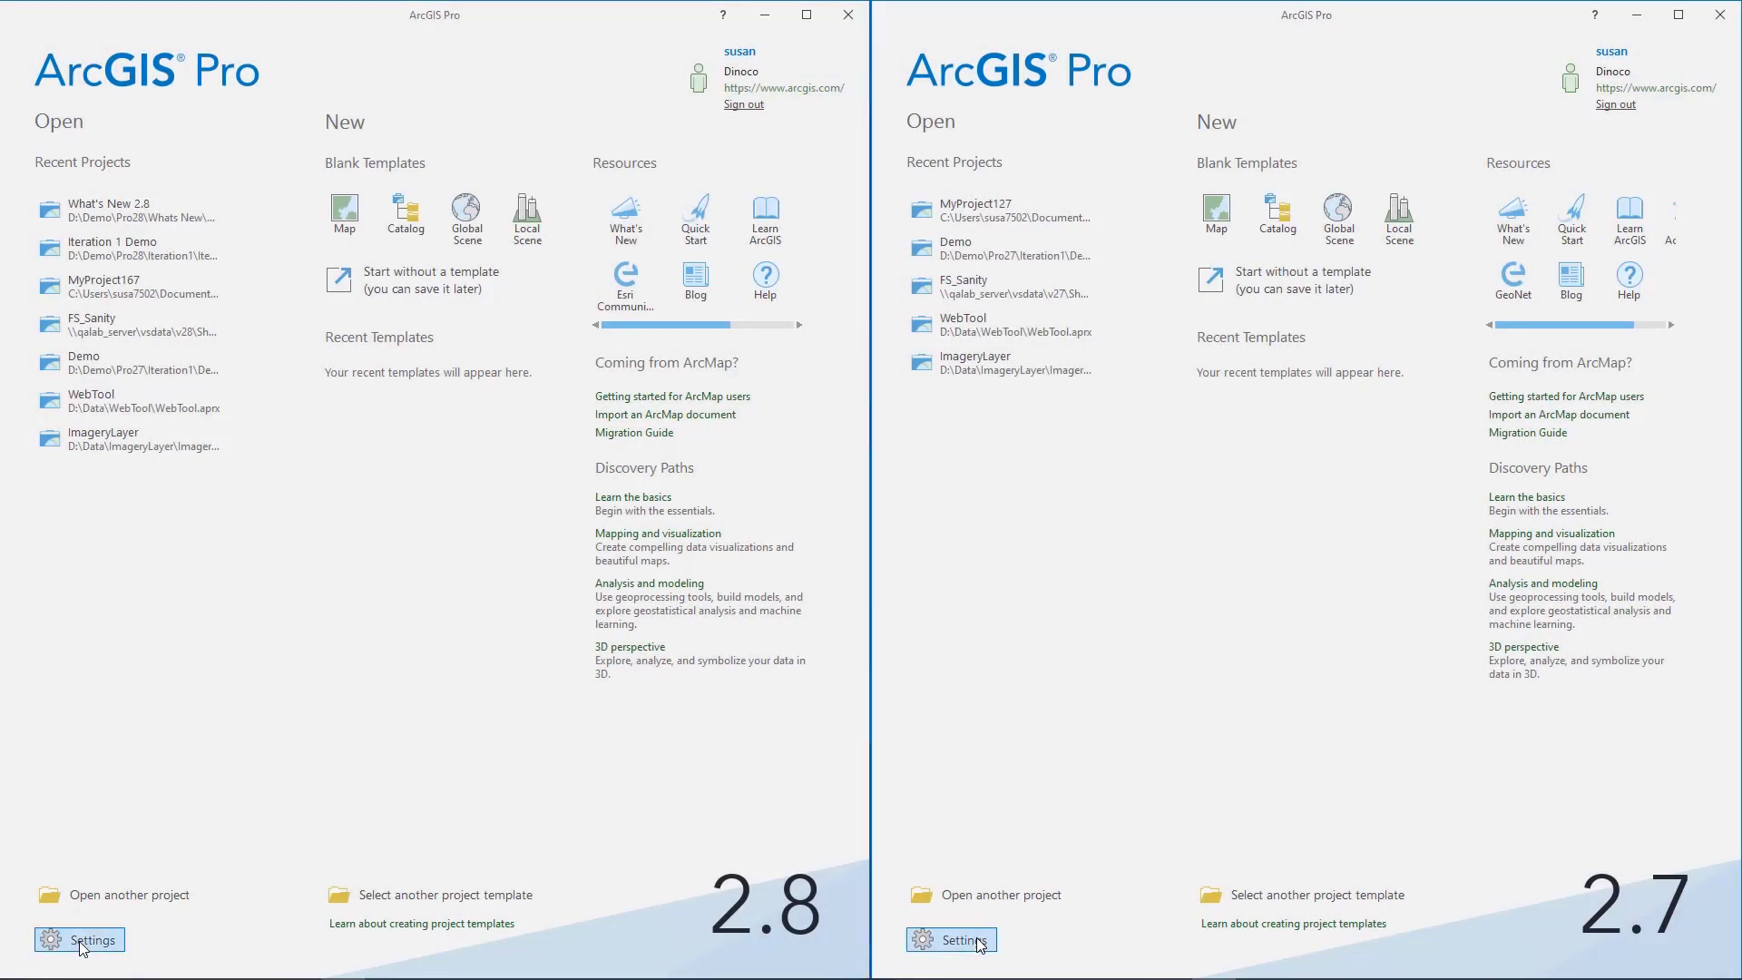
Show the Portals settings side by side in ArcGIS Pro 2.8 and 2.7
click(83, 944)
click(979, 944)
click(54, 239)
click(966, 238)
Set the last SAML Windows portal as active, confirm Windows credentials, and start its sign-in
scroll(461, 309, down, 3)
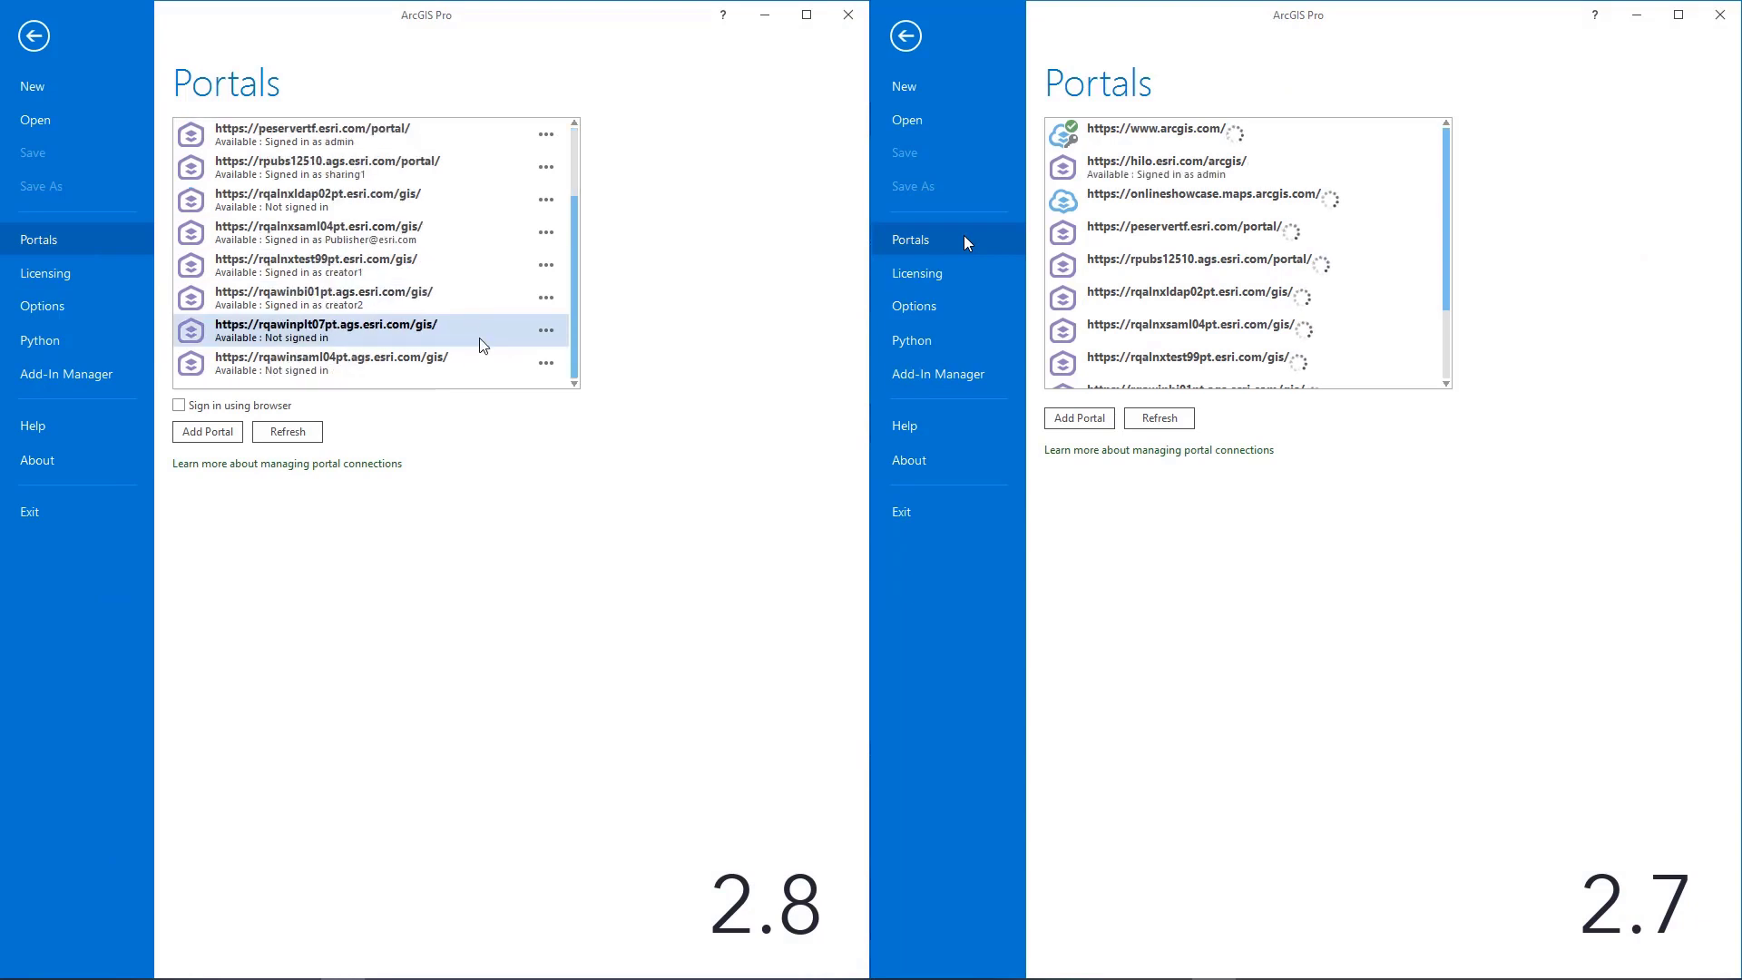
click(546, 363)
click(609, 409)
click(1373, 590)
click(546, 363)
click(556, 389)
scroll(1420, 363, down, 3)
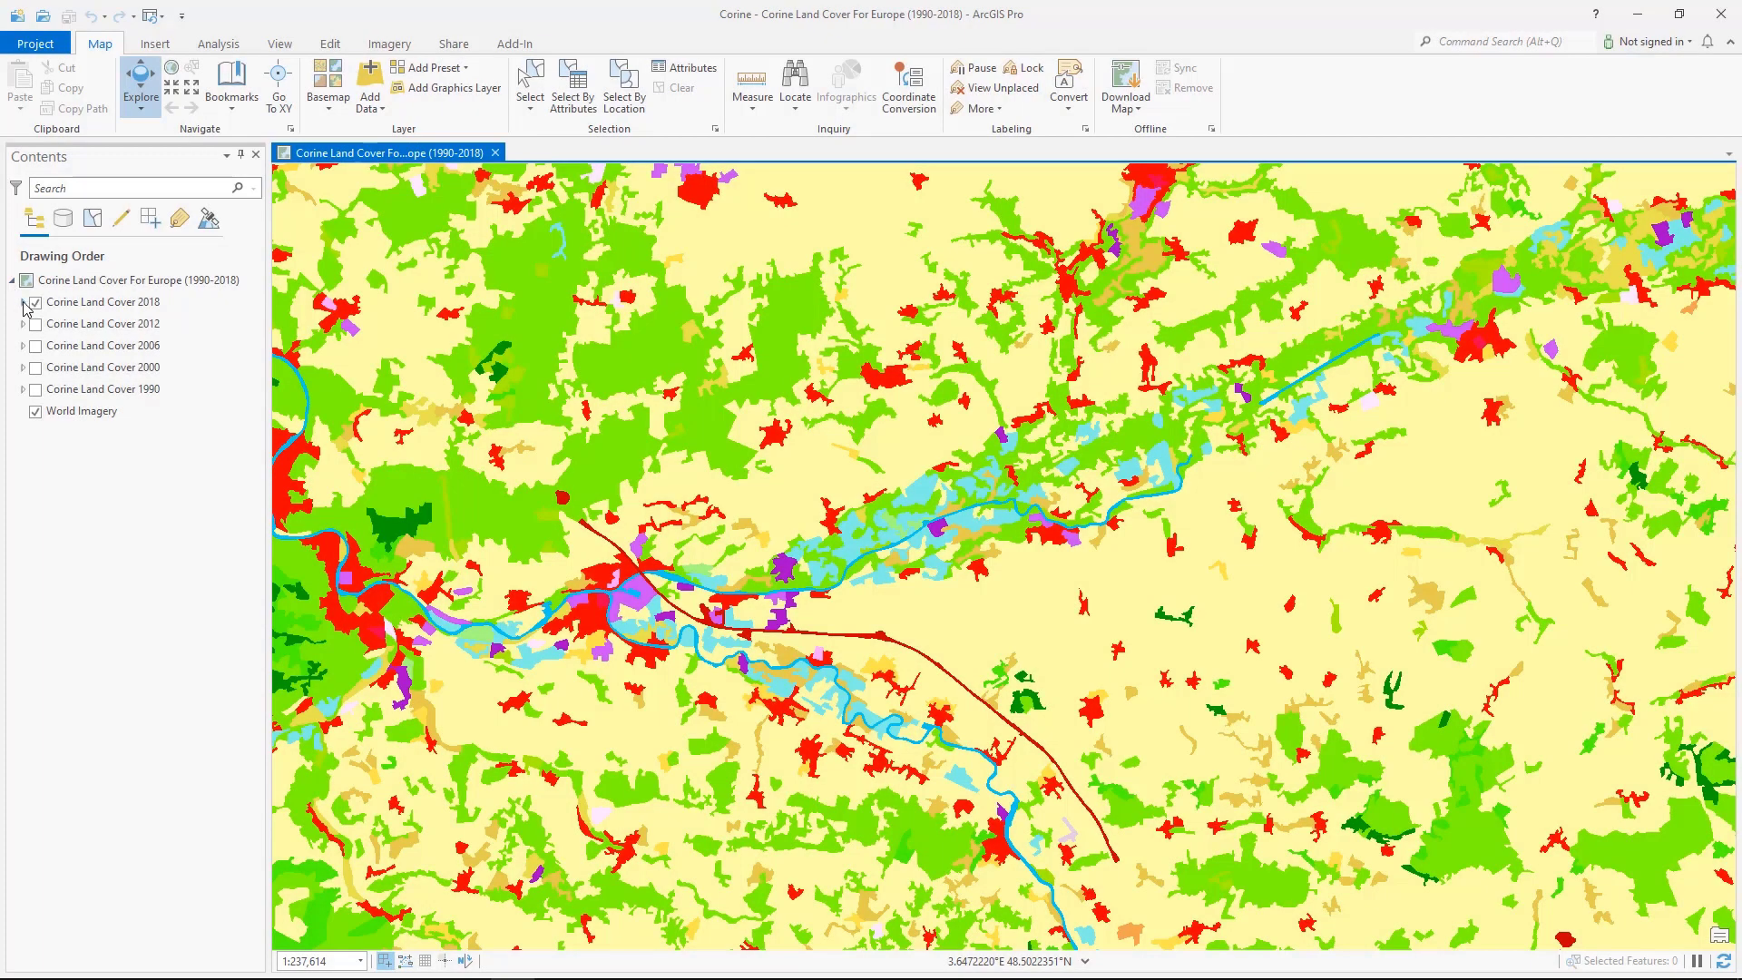
Expand Corine Land Cover 2018 and toggle its vector sublayer's land cover class legend open and closed
click(23, 302)
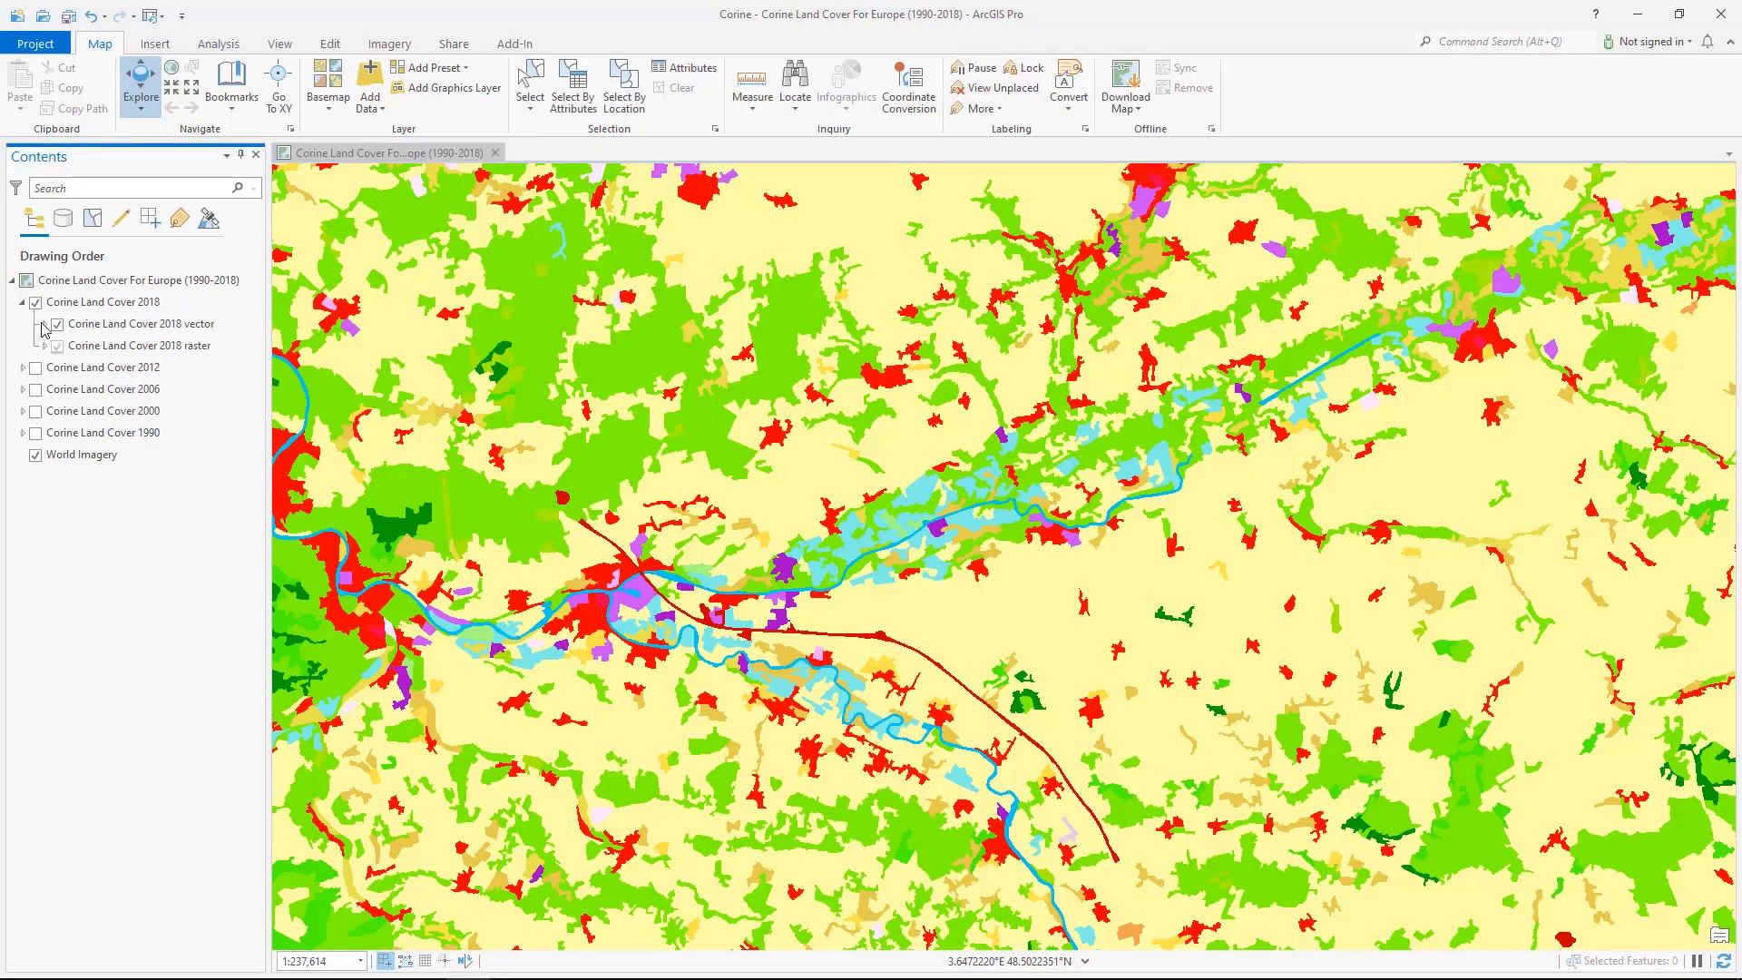
click(43, 325)
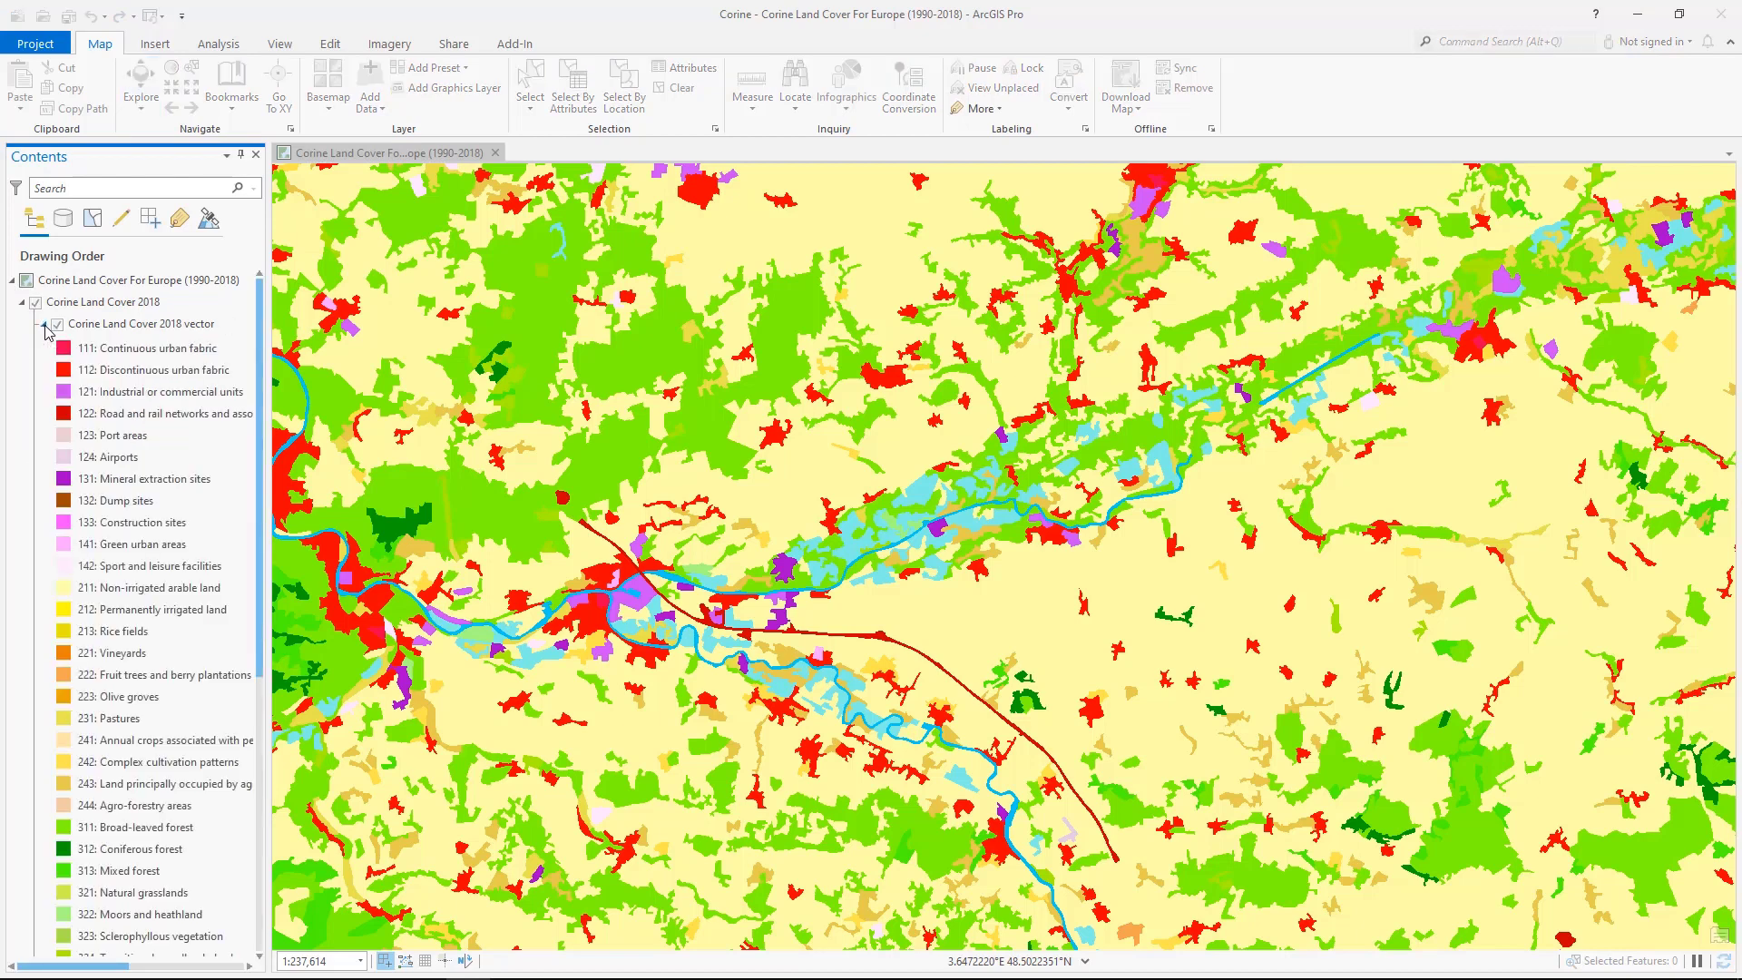
click(44, 324)
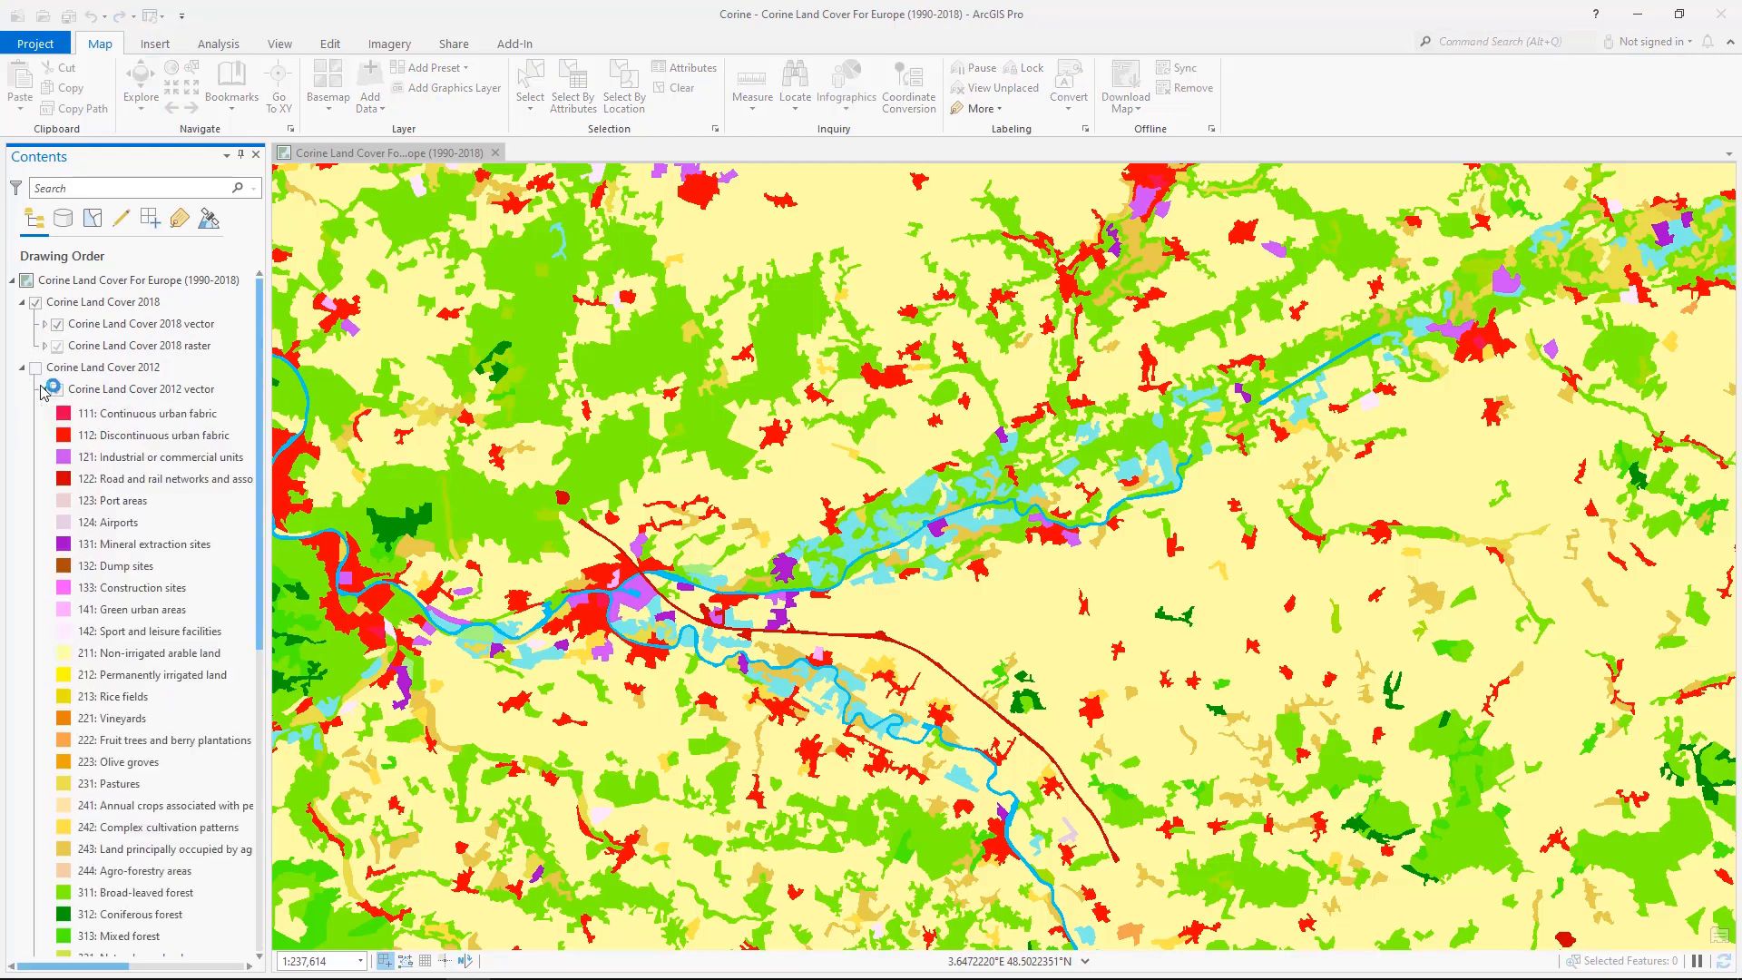
click(44, 325)
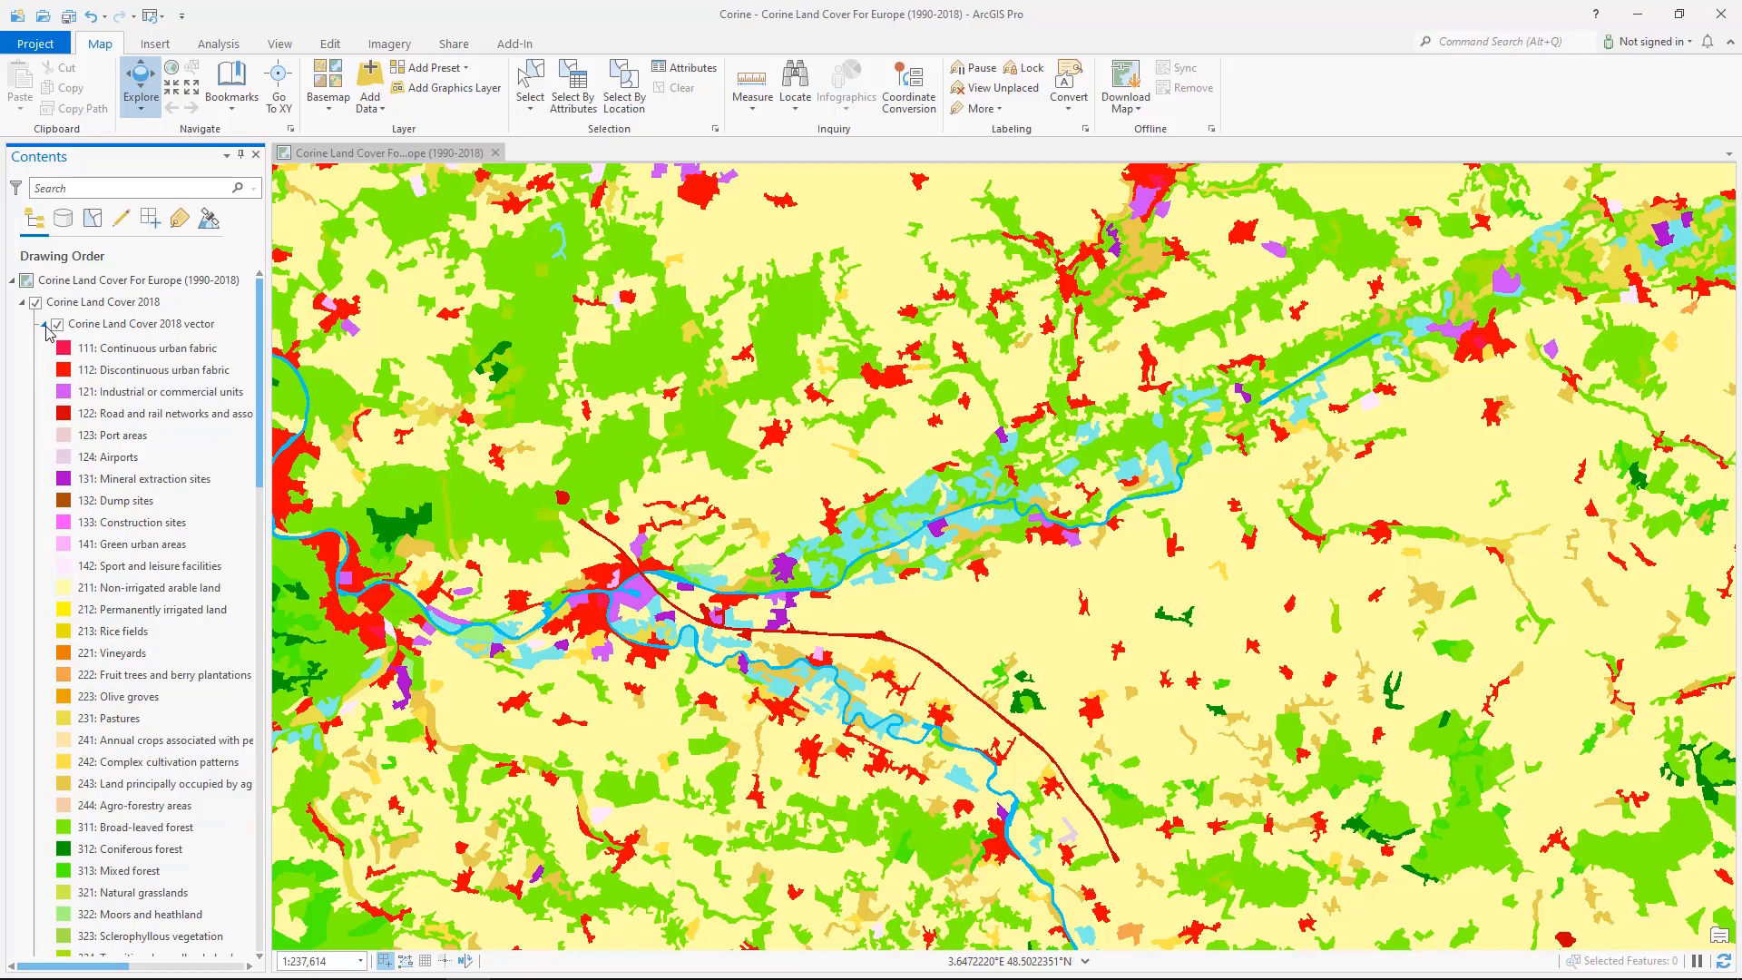
click(45, 324)
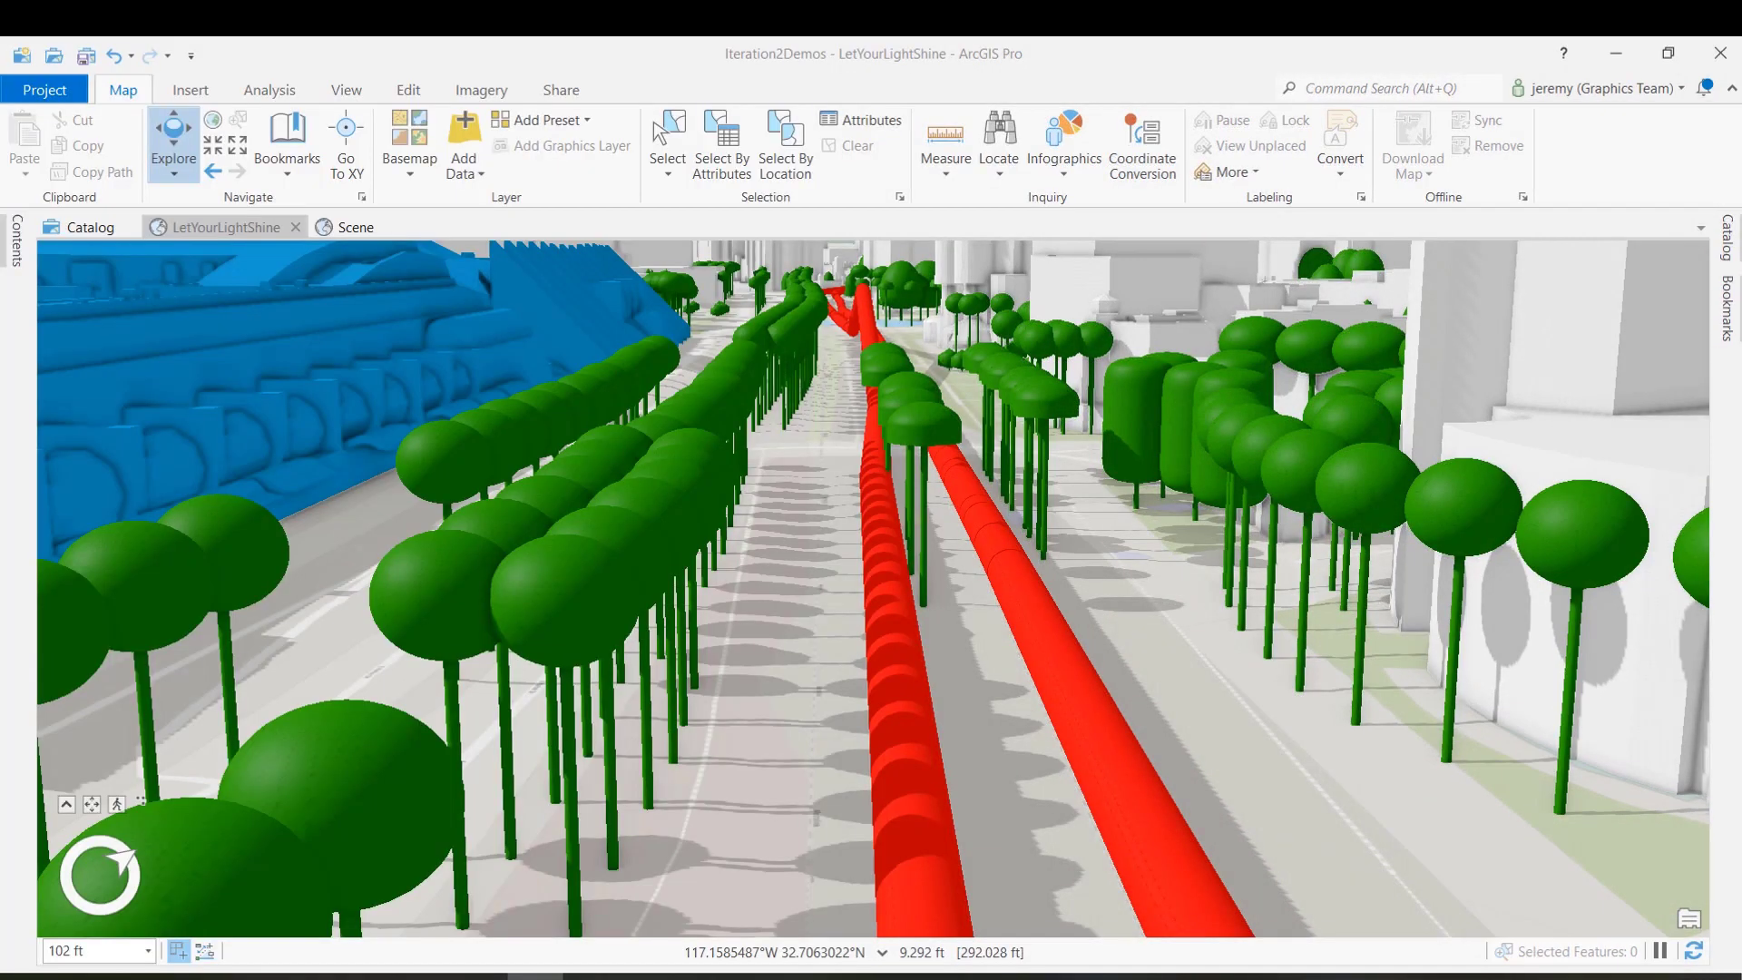
Select the red path in the scene and change the selection colour to yellow
click(766, 575)
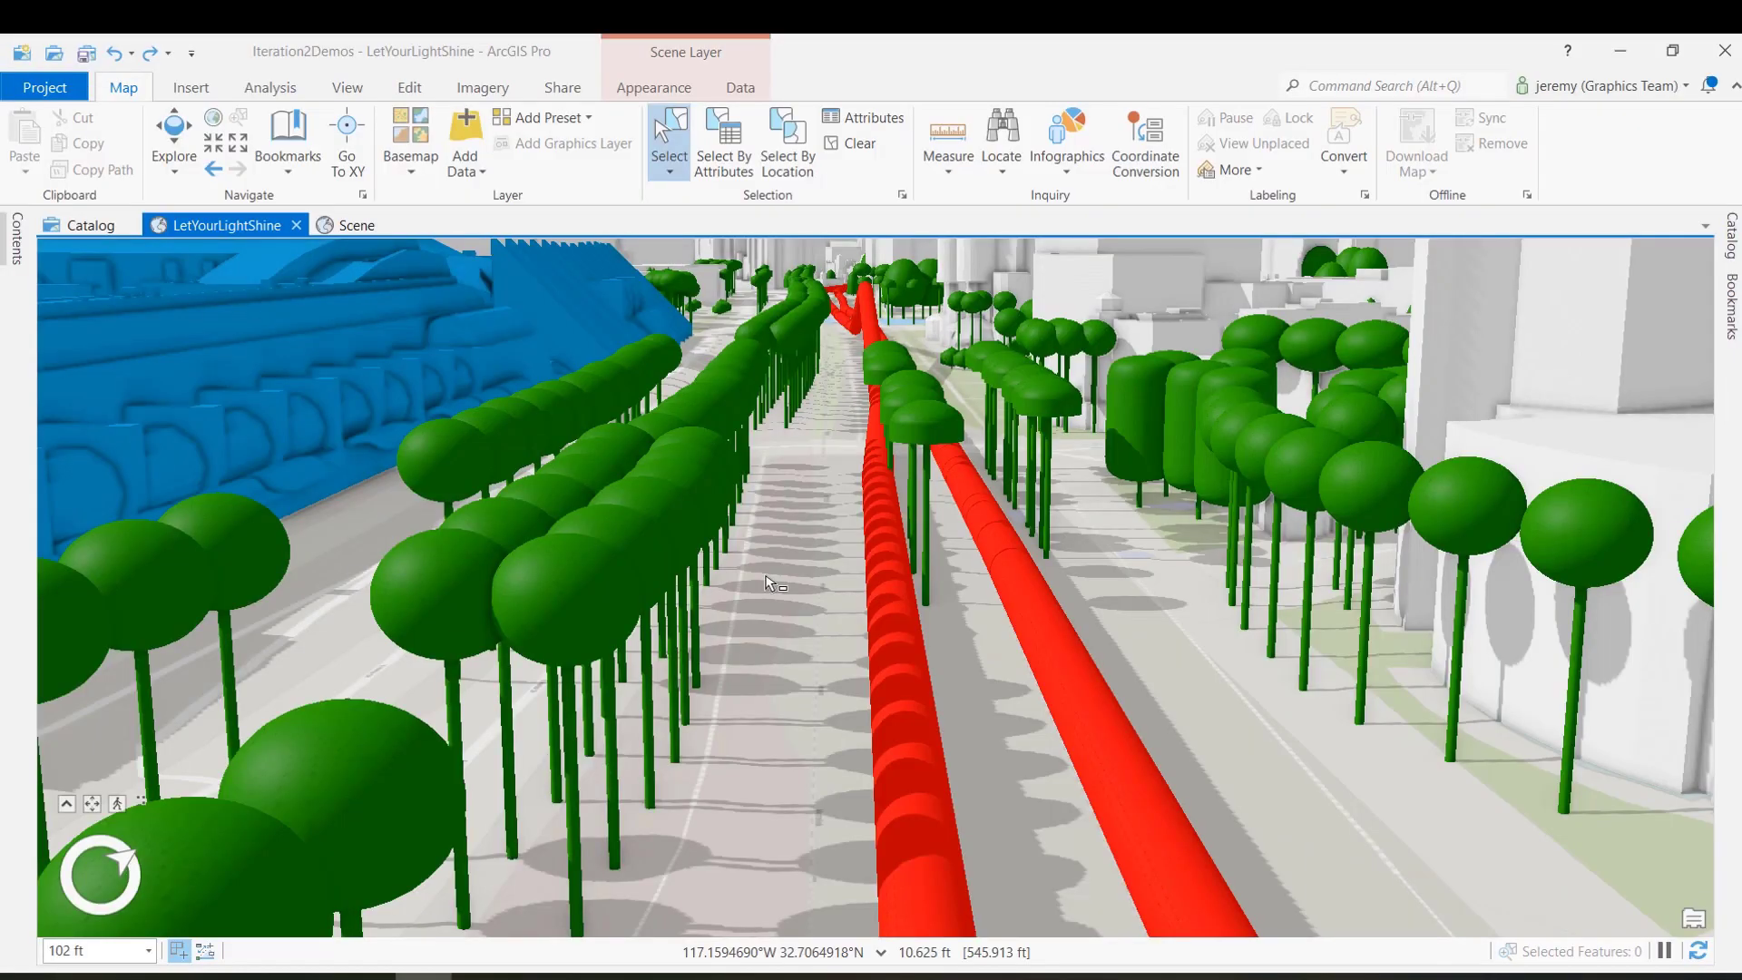
click(910, 731)
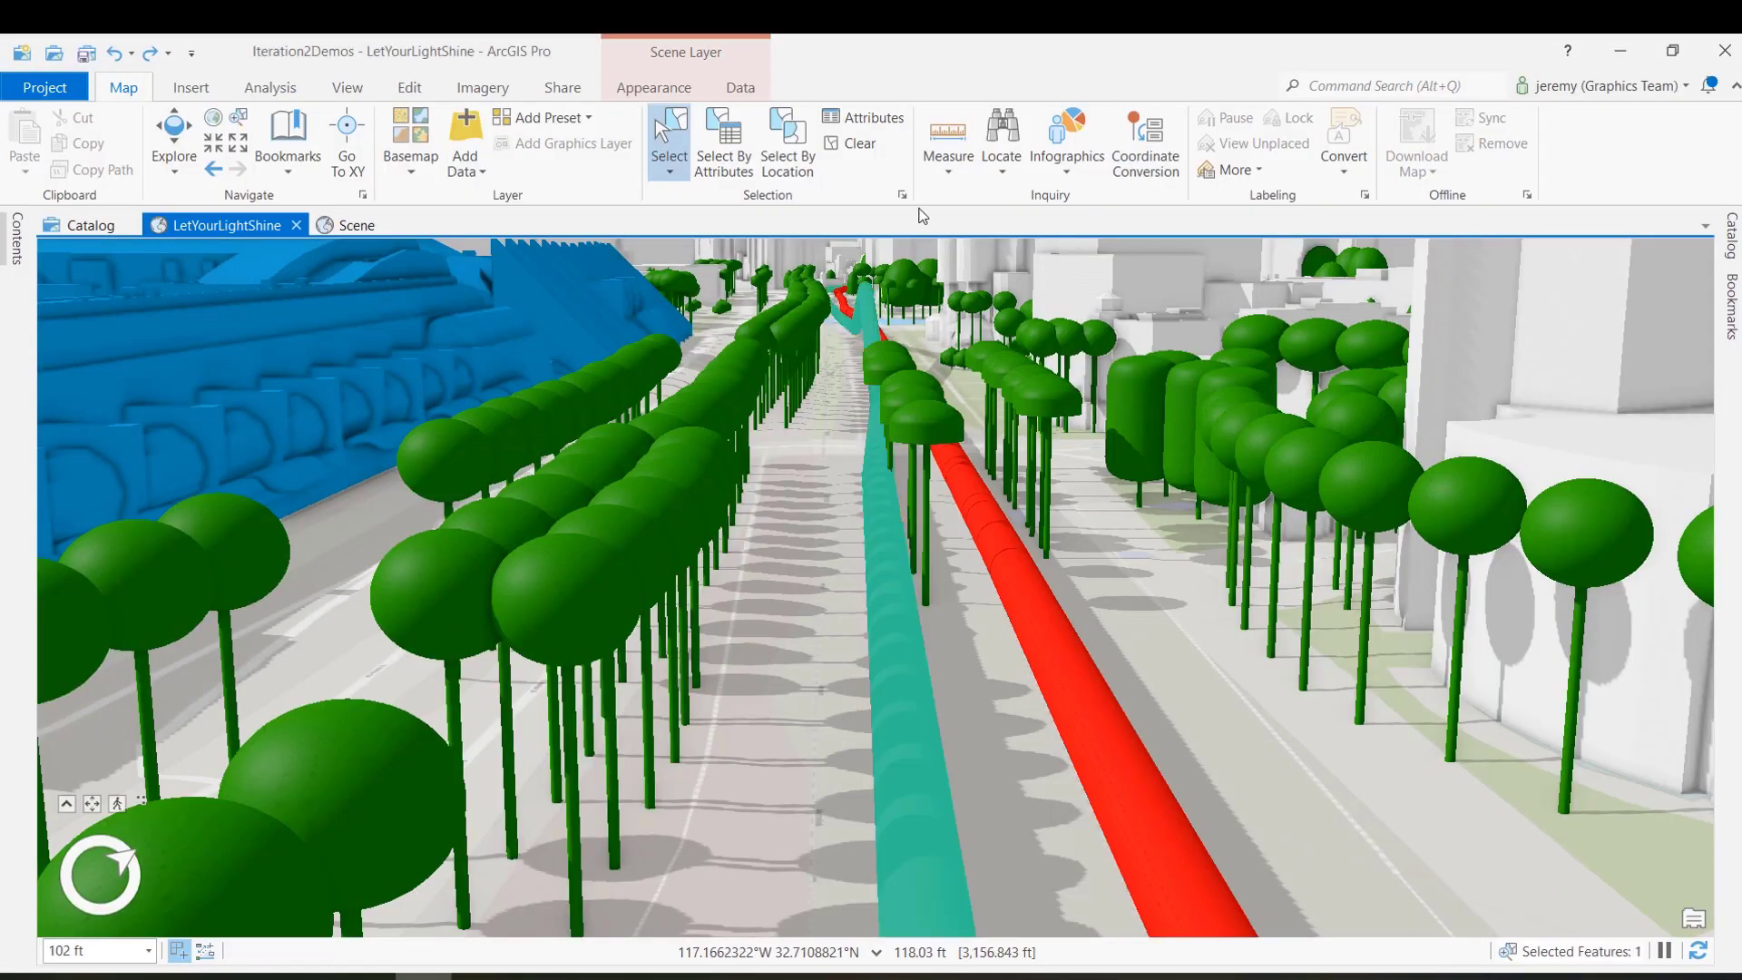
click(902, 194)
click(933, 288)
click(1032, 414)
click(1184, 800)
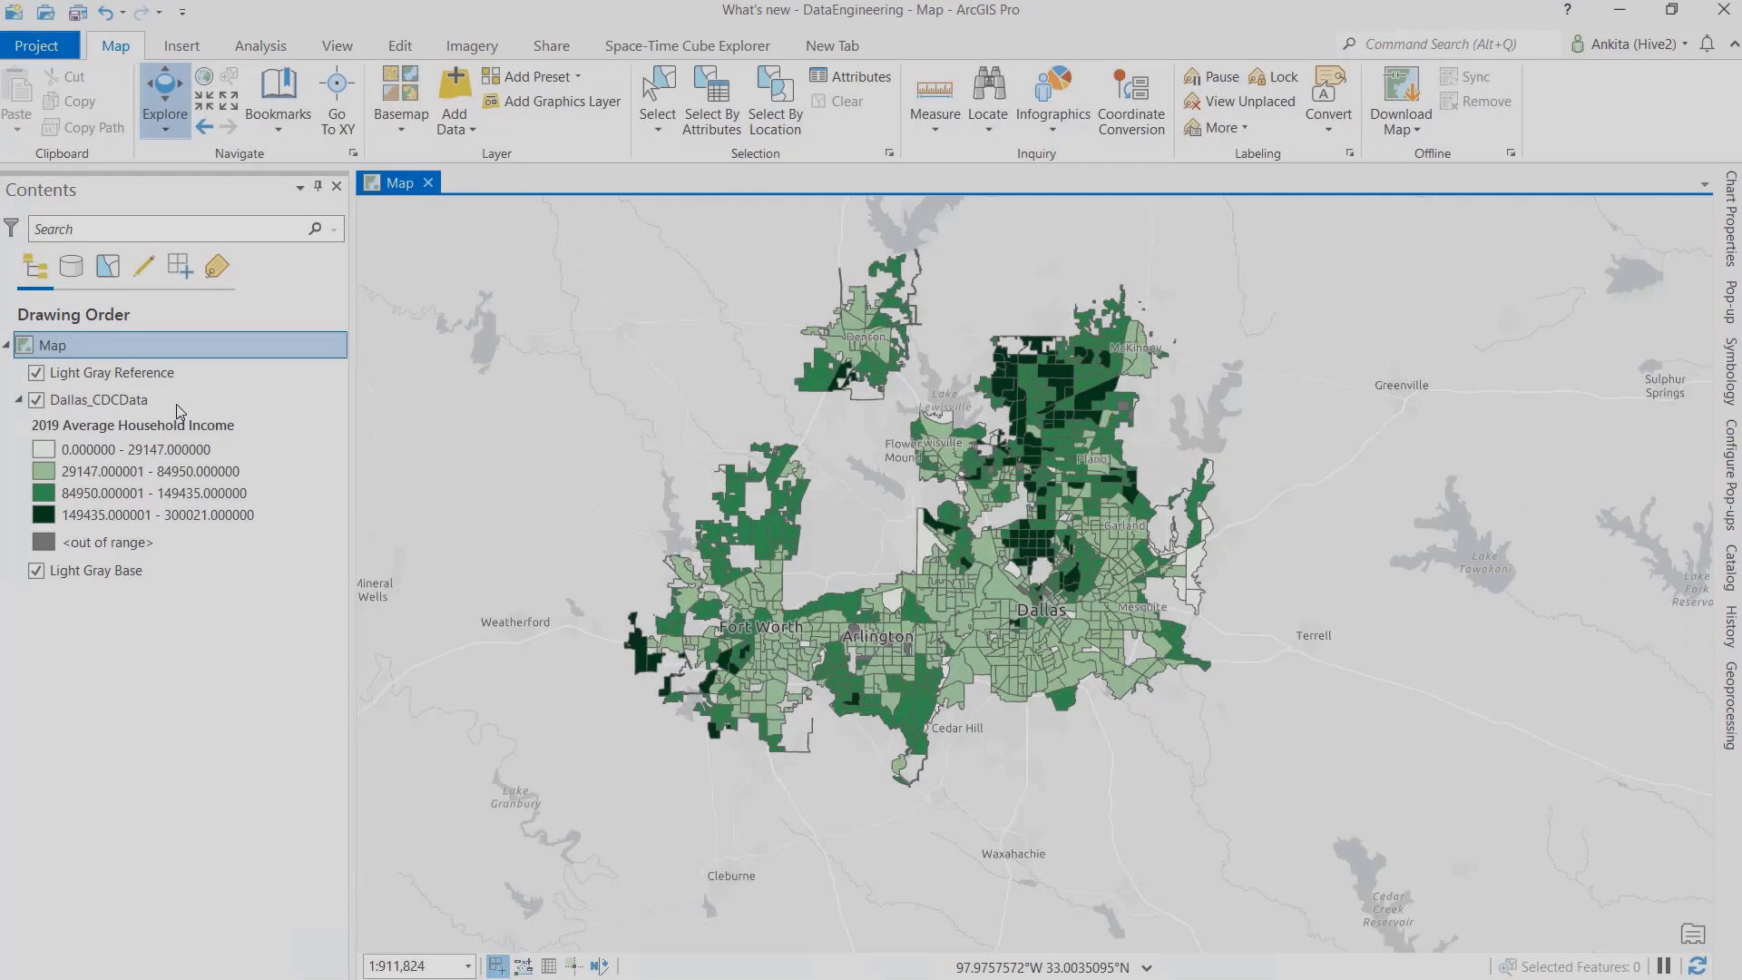
Open Data Engineering for Dallas_CDCData and symbolise by household income fields, ending on 2019 Median Male Age
right_click(174, 399)
click(239, 363)
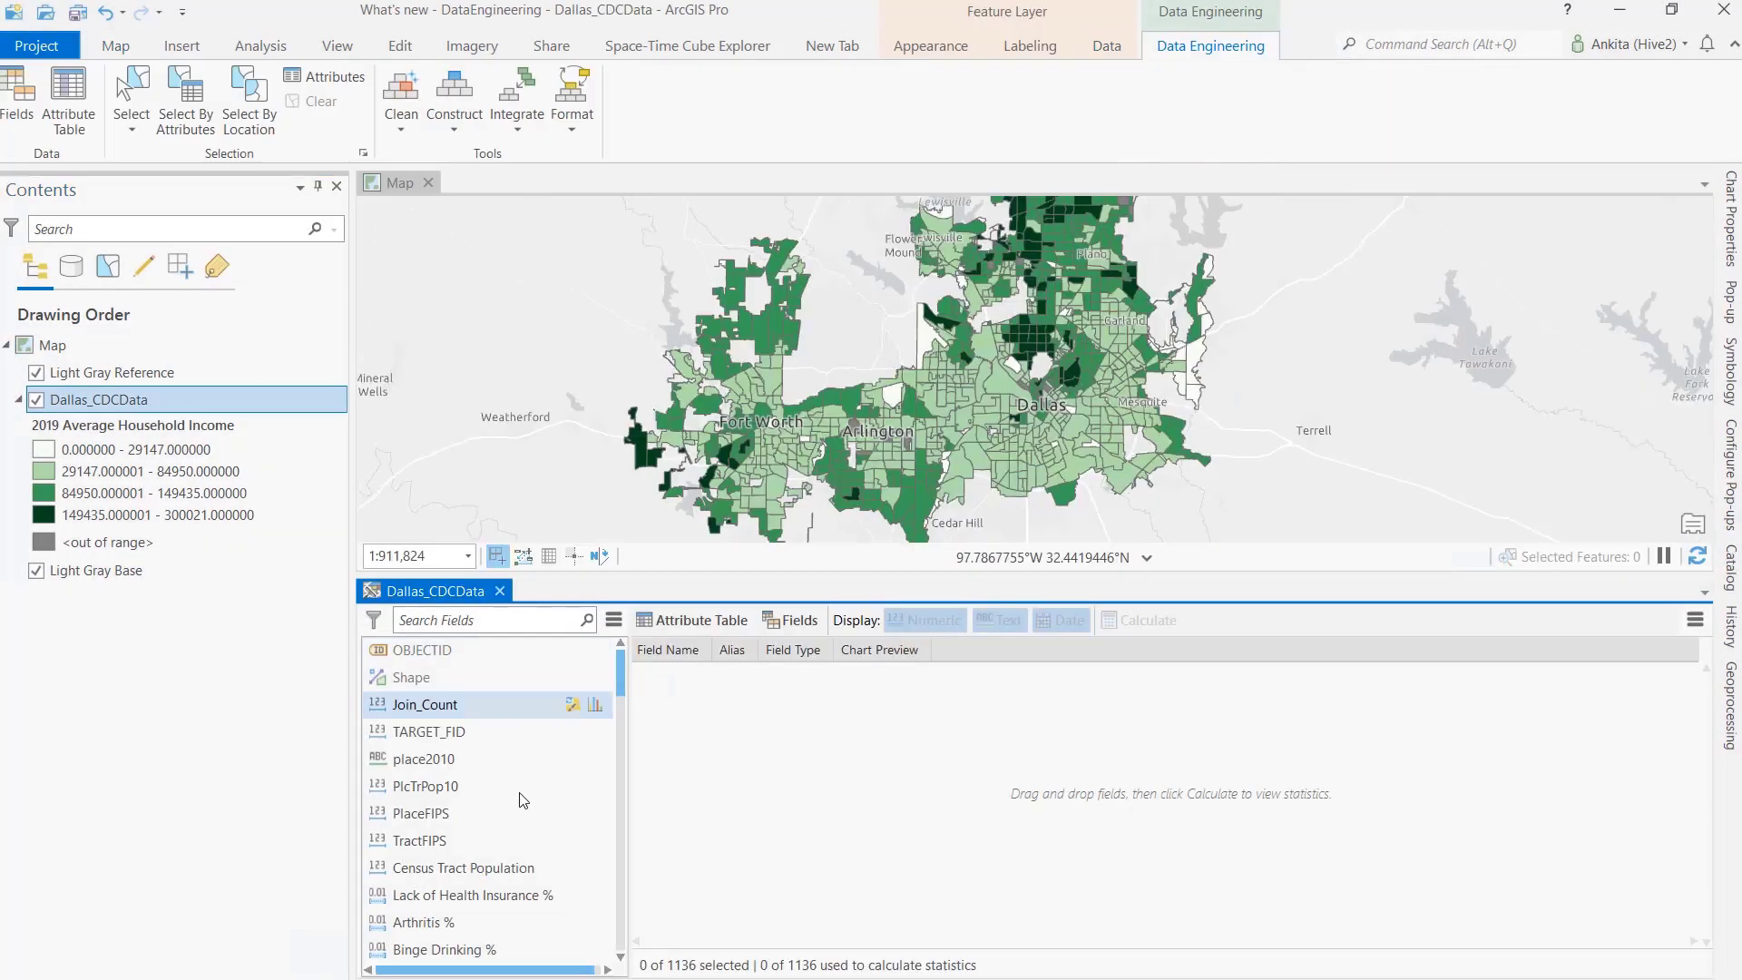
scroll(514, 819, down, 10)
click(572, 894)
click(573, 922)
scroll(572, 871, down, 3)
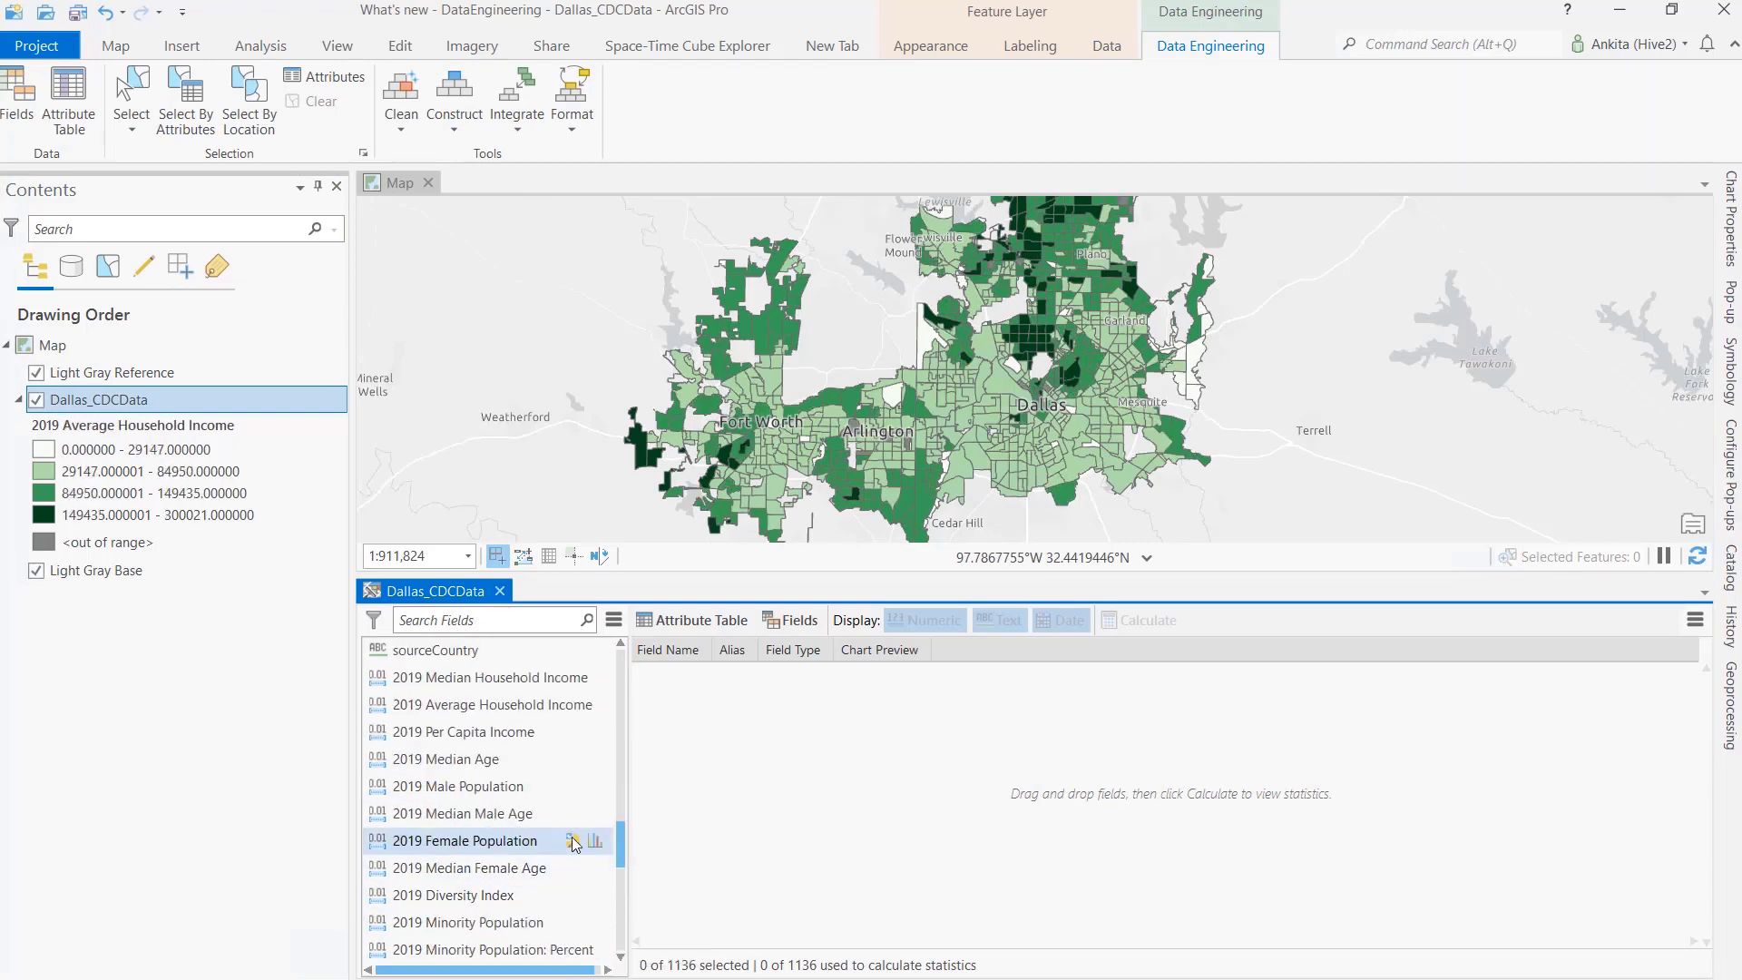
click(573, 813)
Create a scatter plot matrix of the 2019 Median Household Income through Per Capita Income fields
click(556, 680)
shift+click(542, 741)
right_click(564, 695)
mouse_move(781, 765)
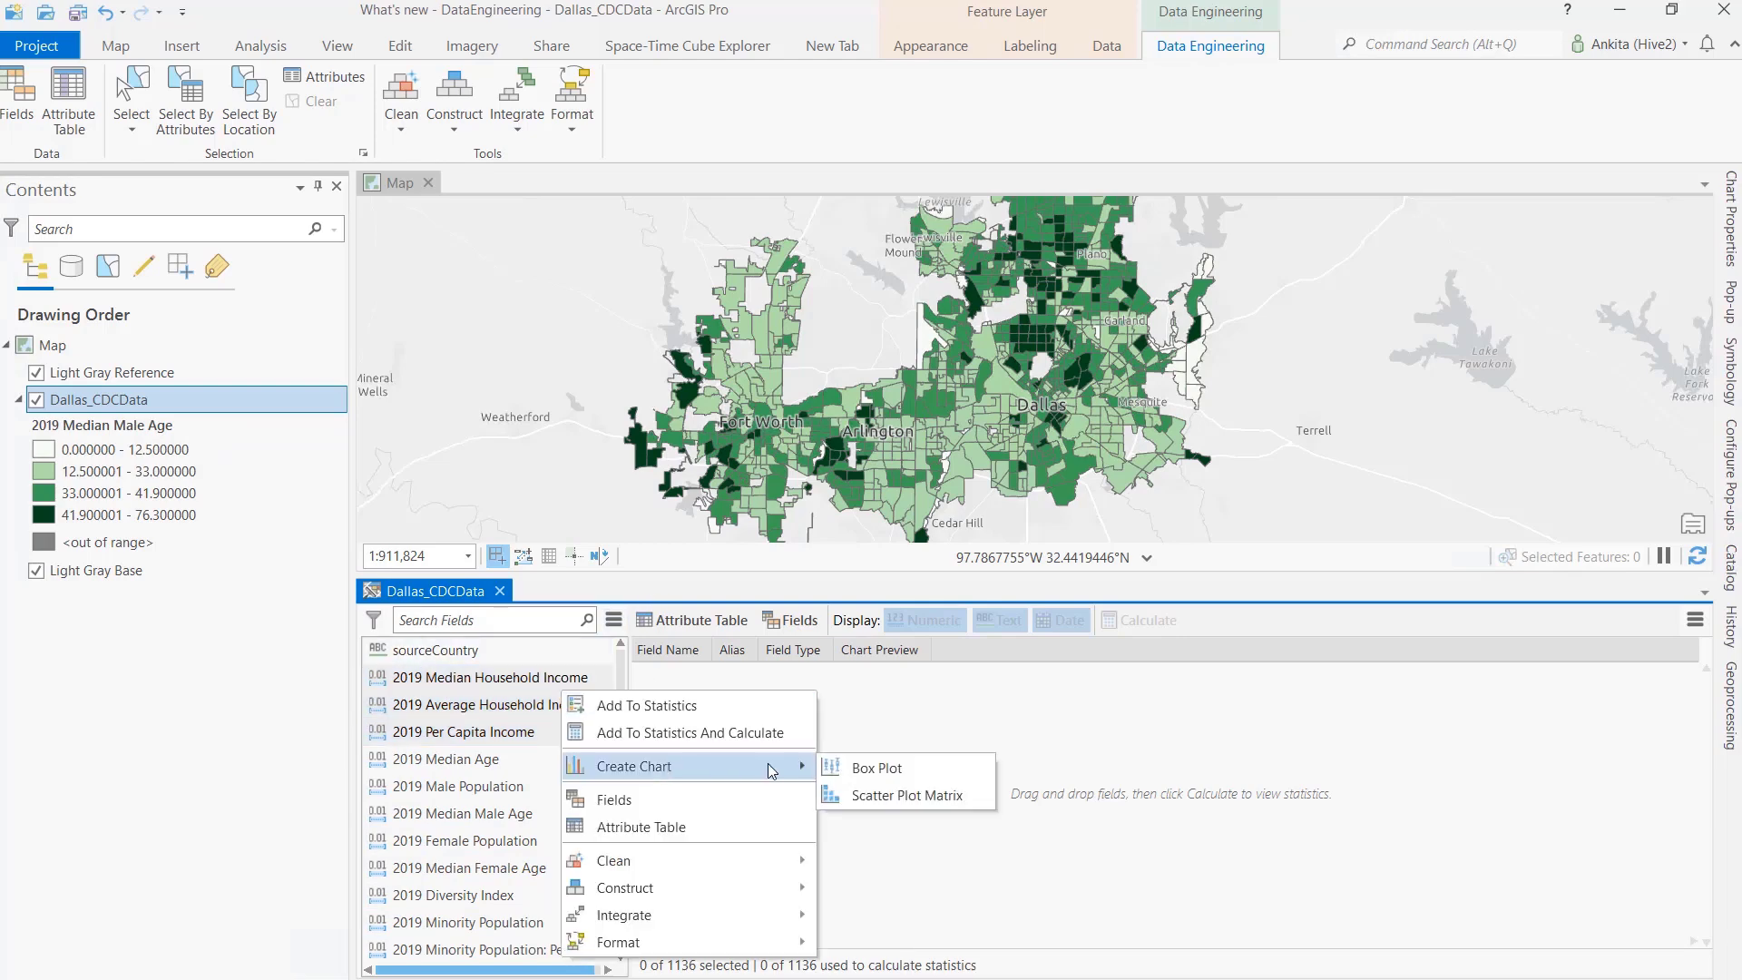
click(878, 799)
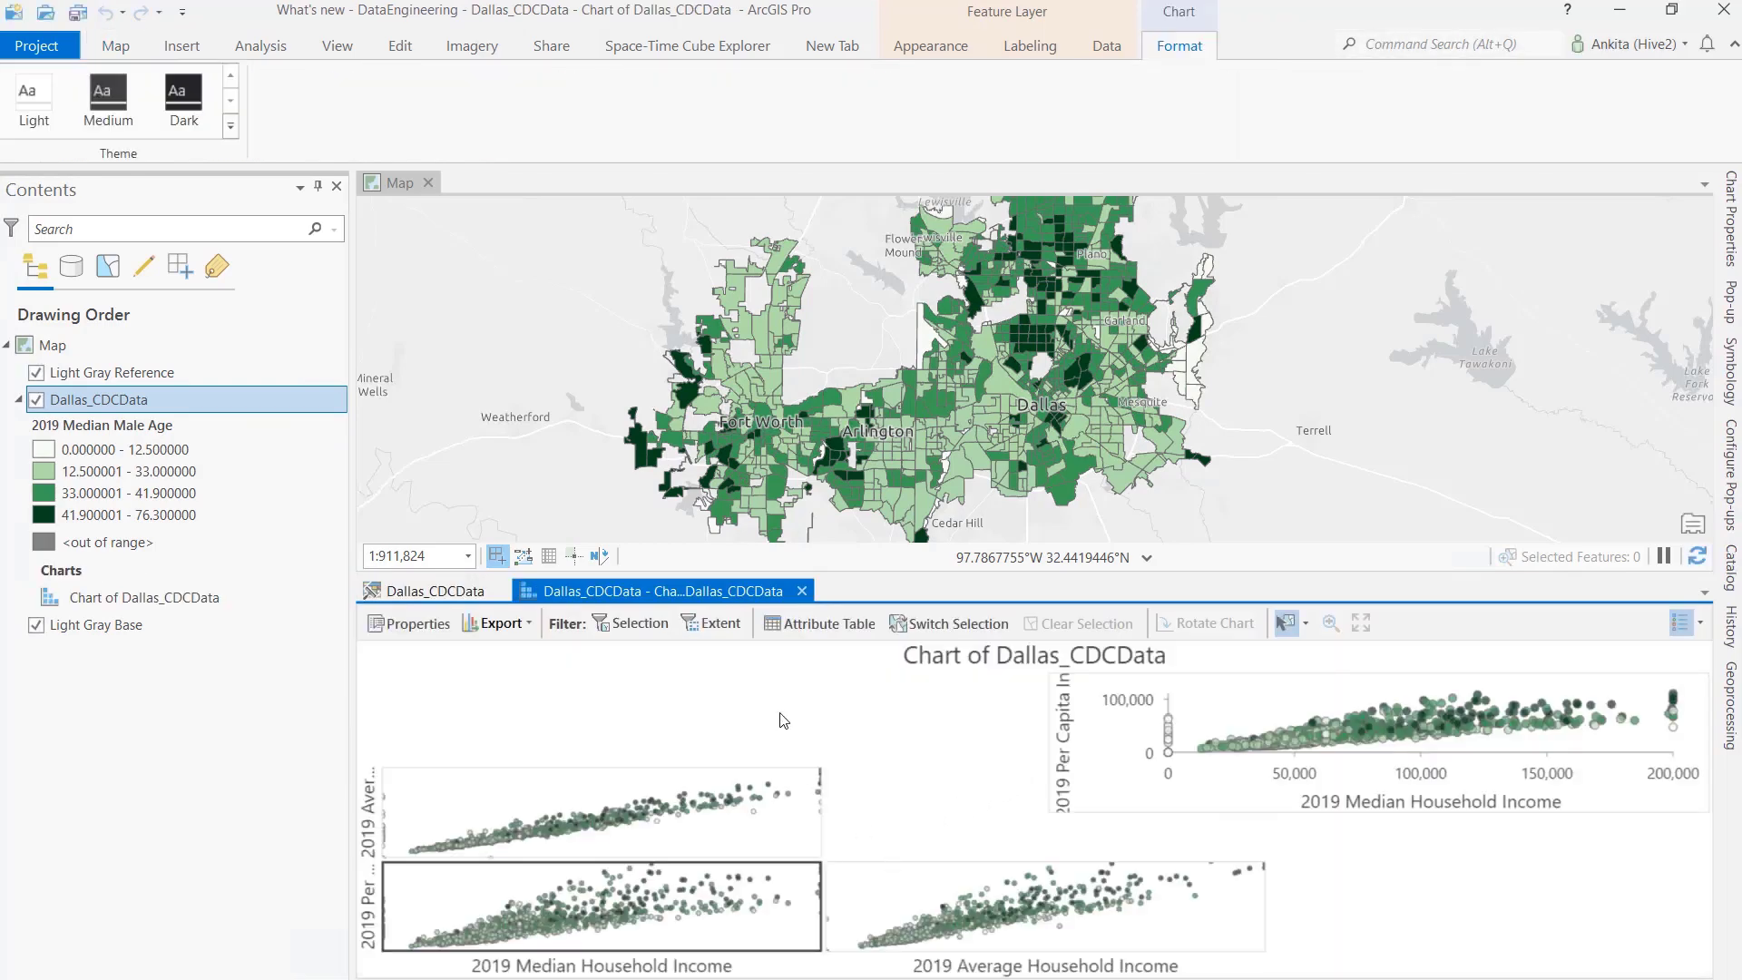
click(802, 592)
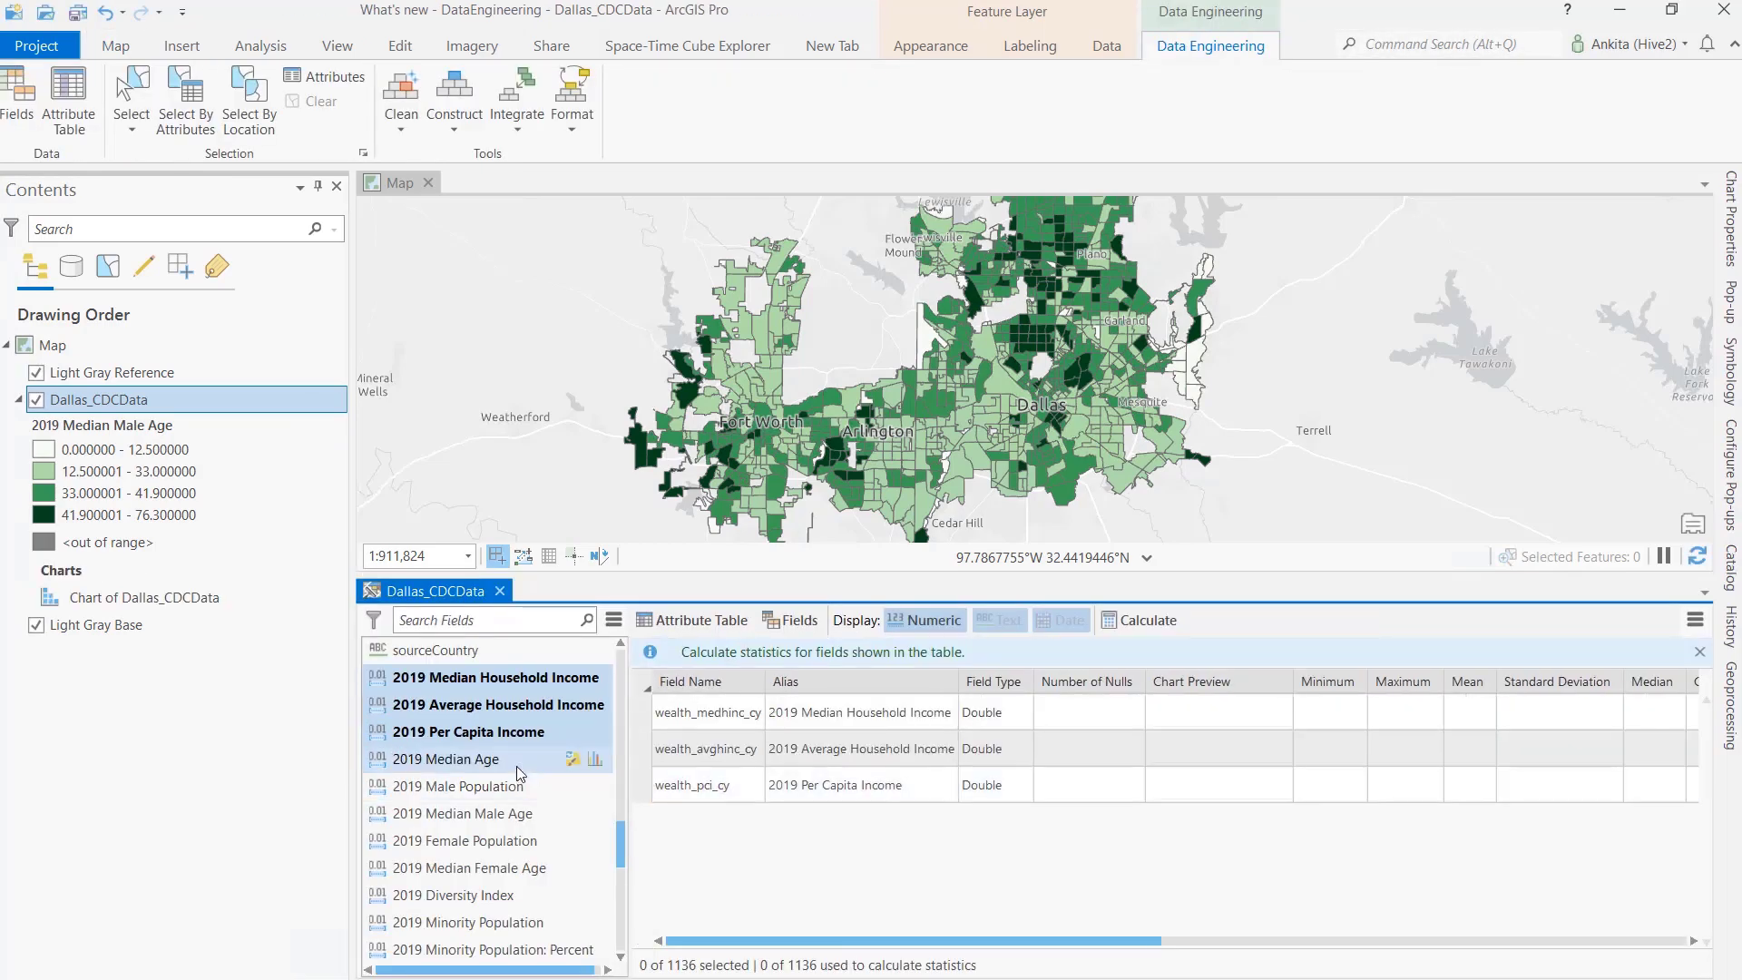
Calculate statistics for the listed Dallas_CDCData fields
click(1148, 620)
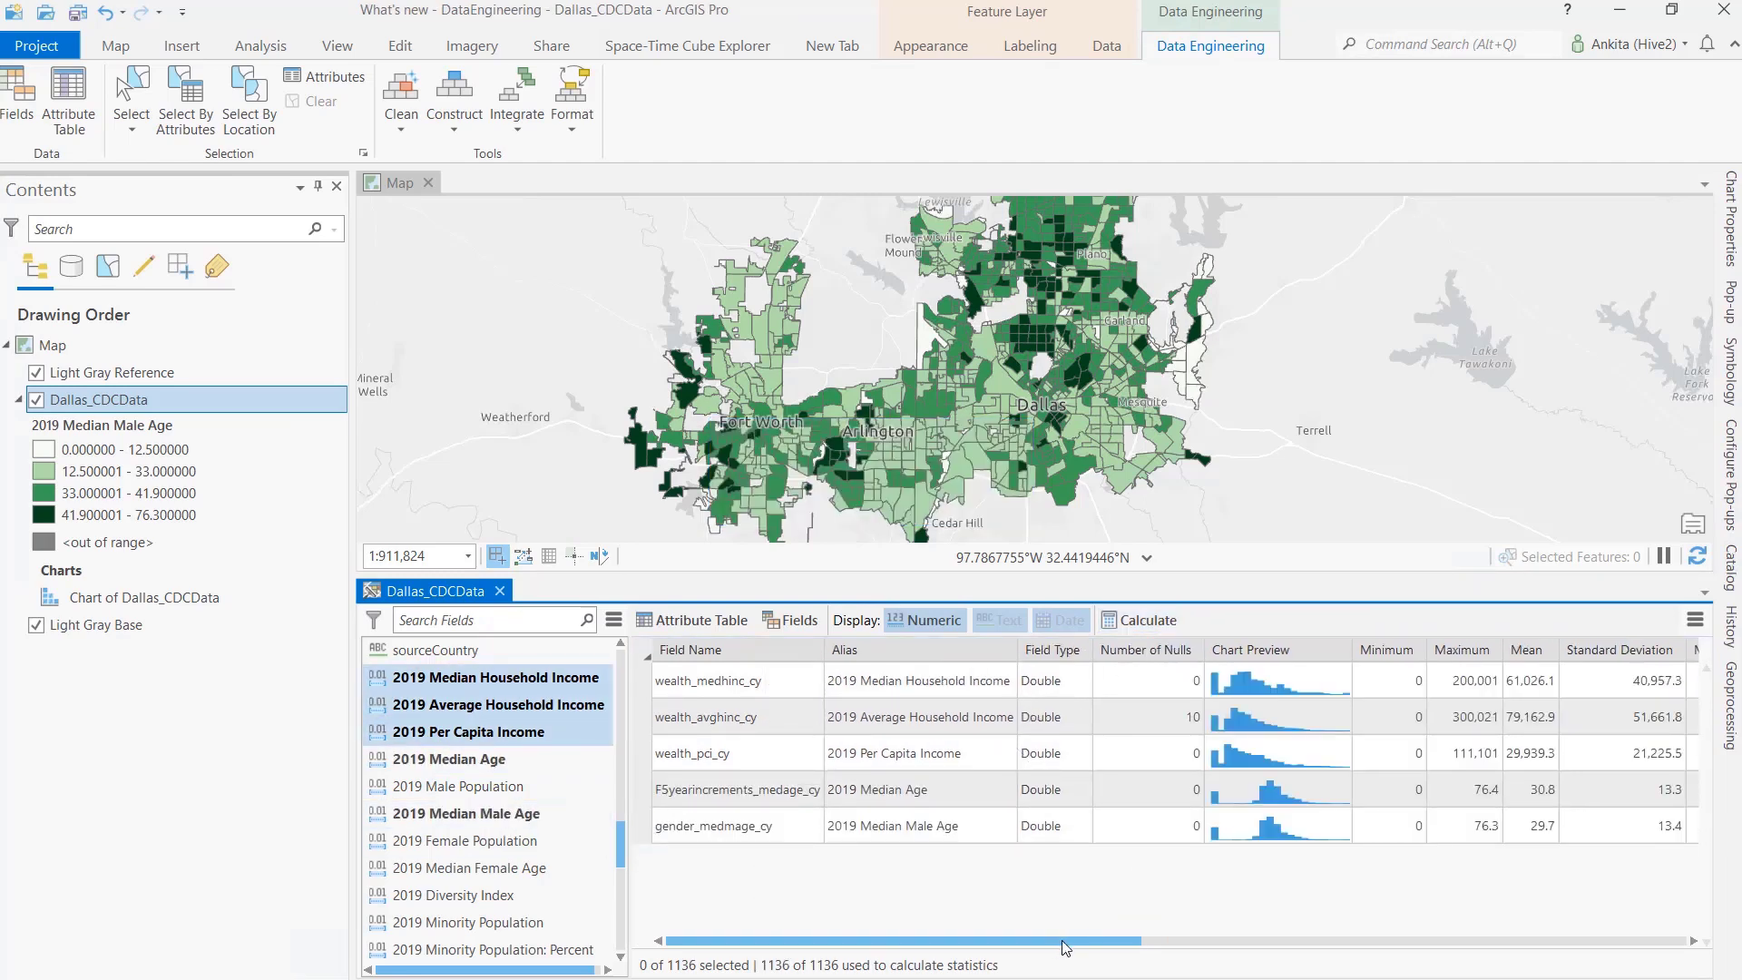
scroll(1139, 948, right, 10)
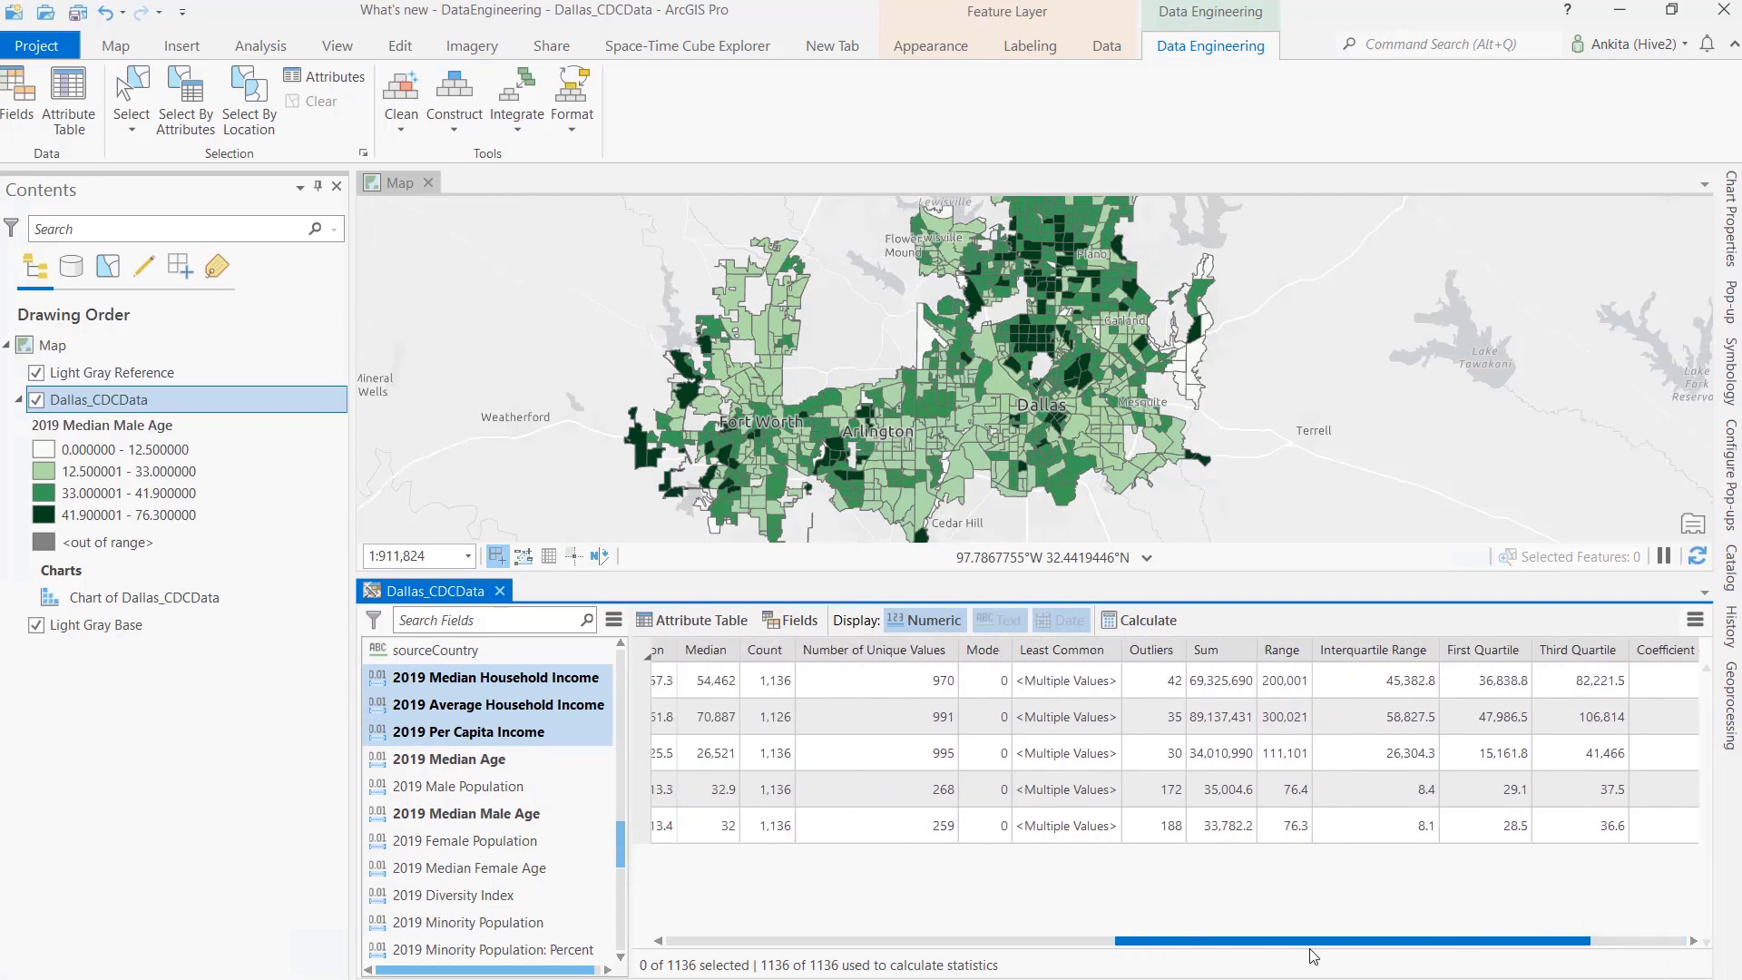
scroll(1279, 956, left, 10)
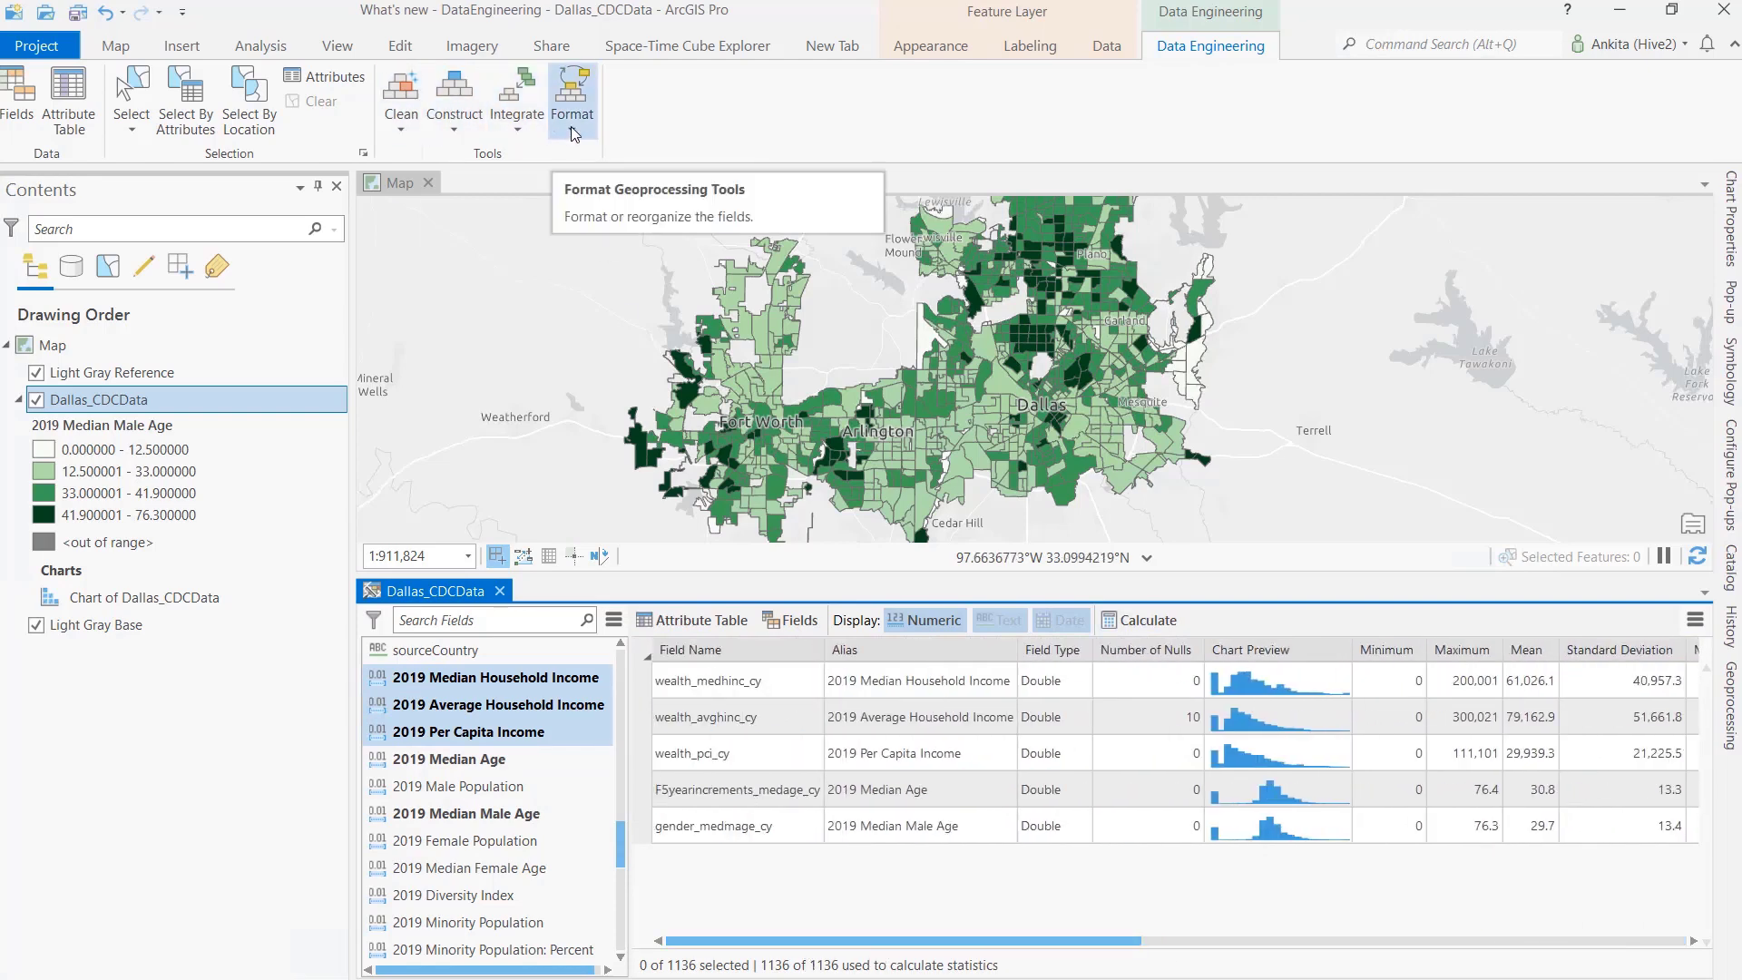
Transform the average household income field from its histogram and apply the transformation
right_click(654, 760)
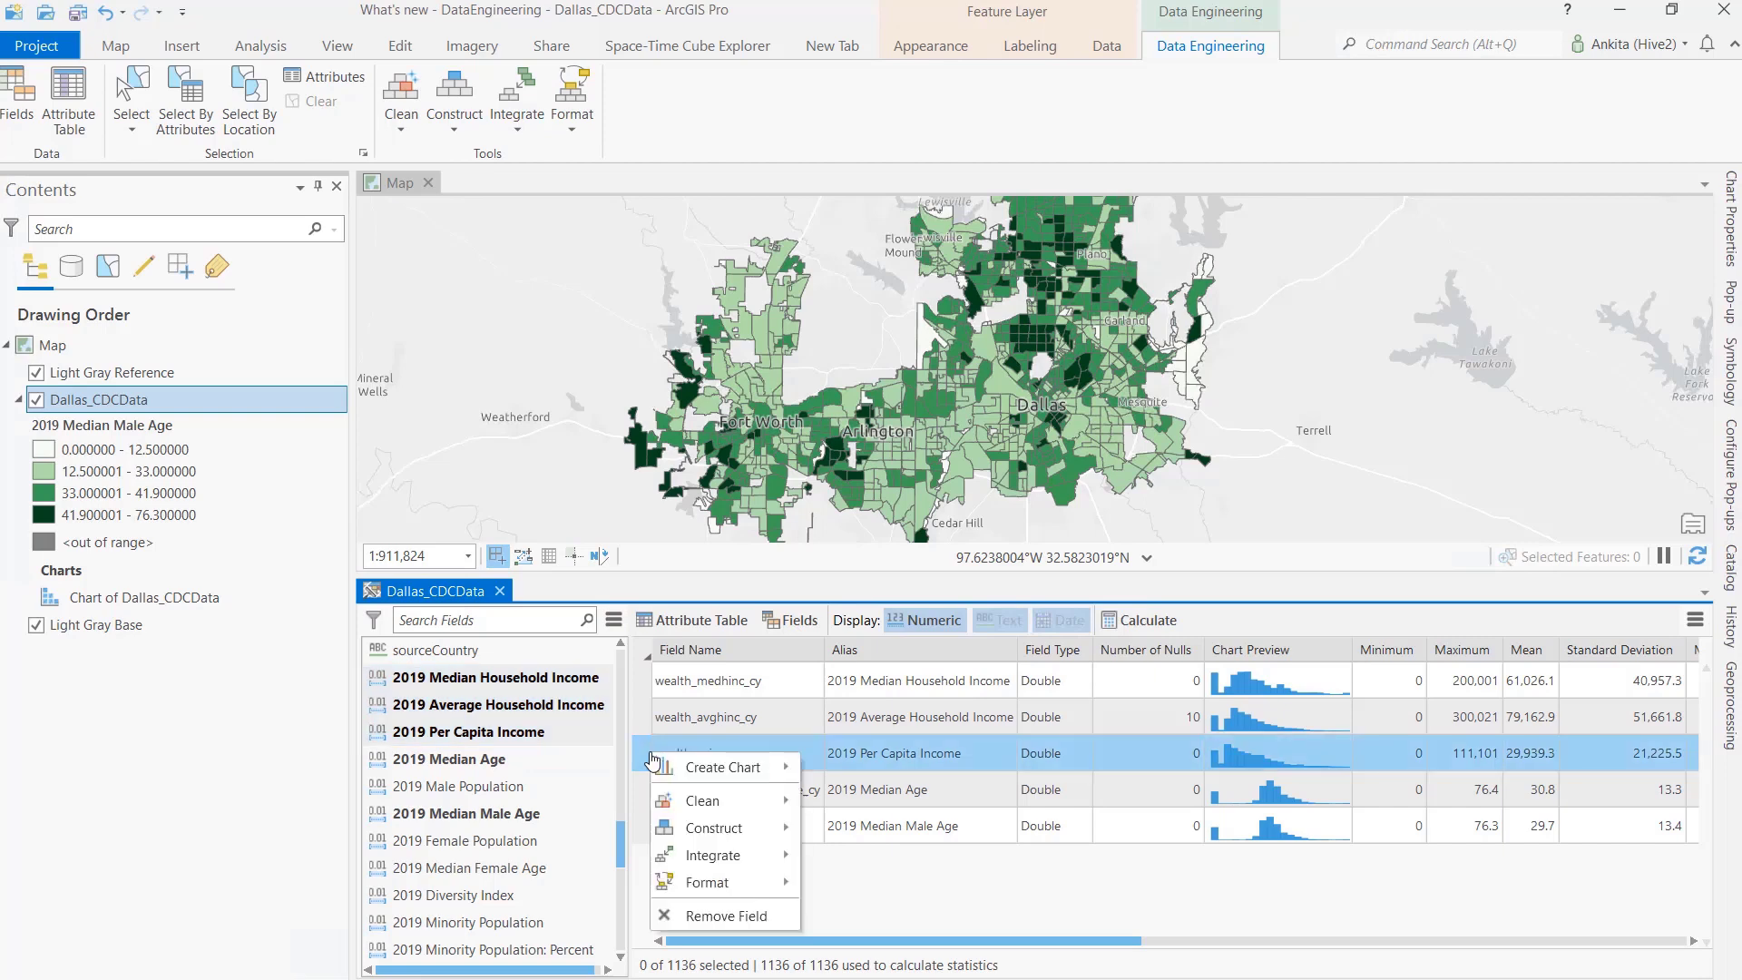
right_click(1249, 723)
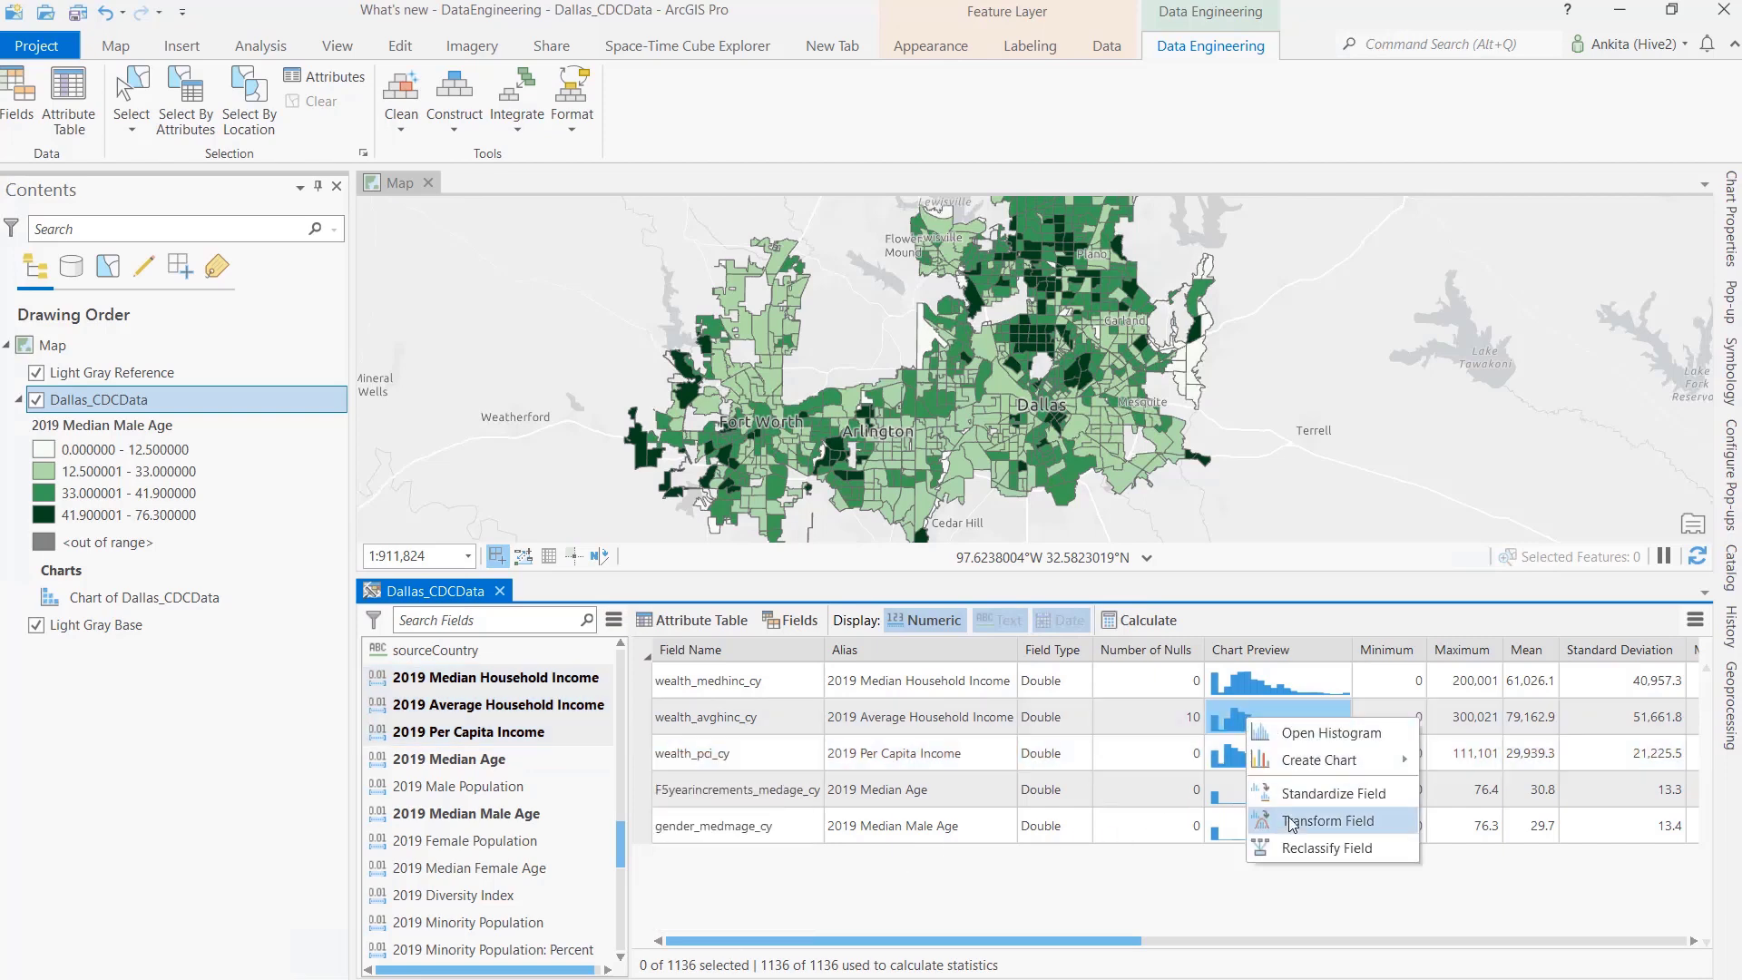
click(1293, 821)
click(1080, 187)
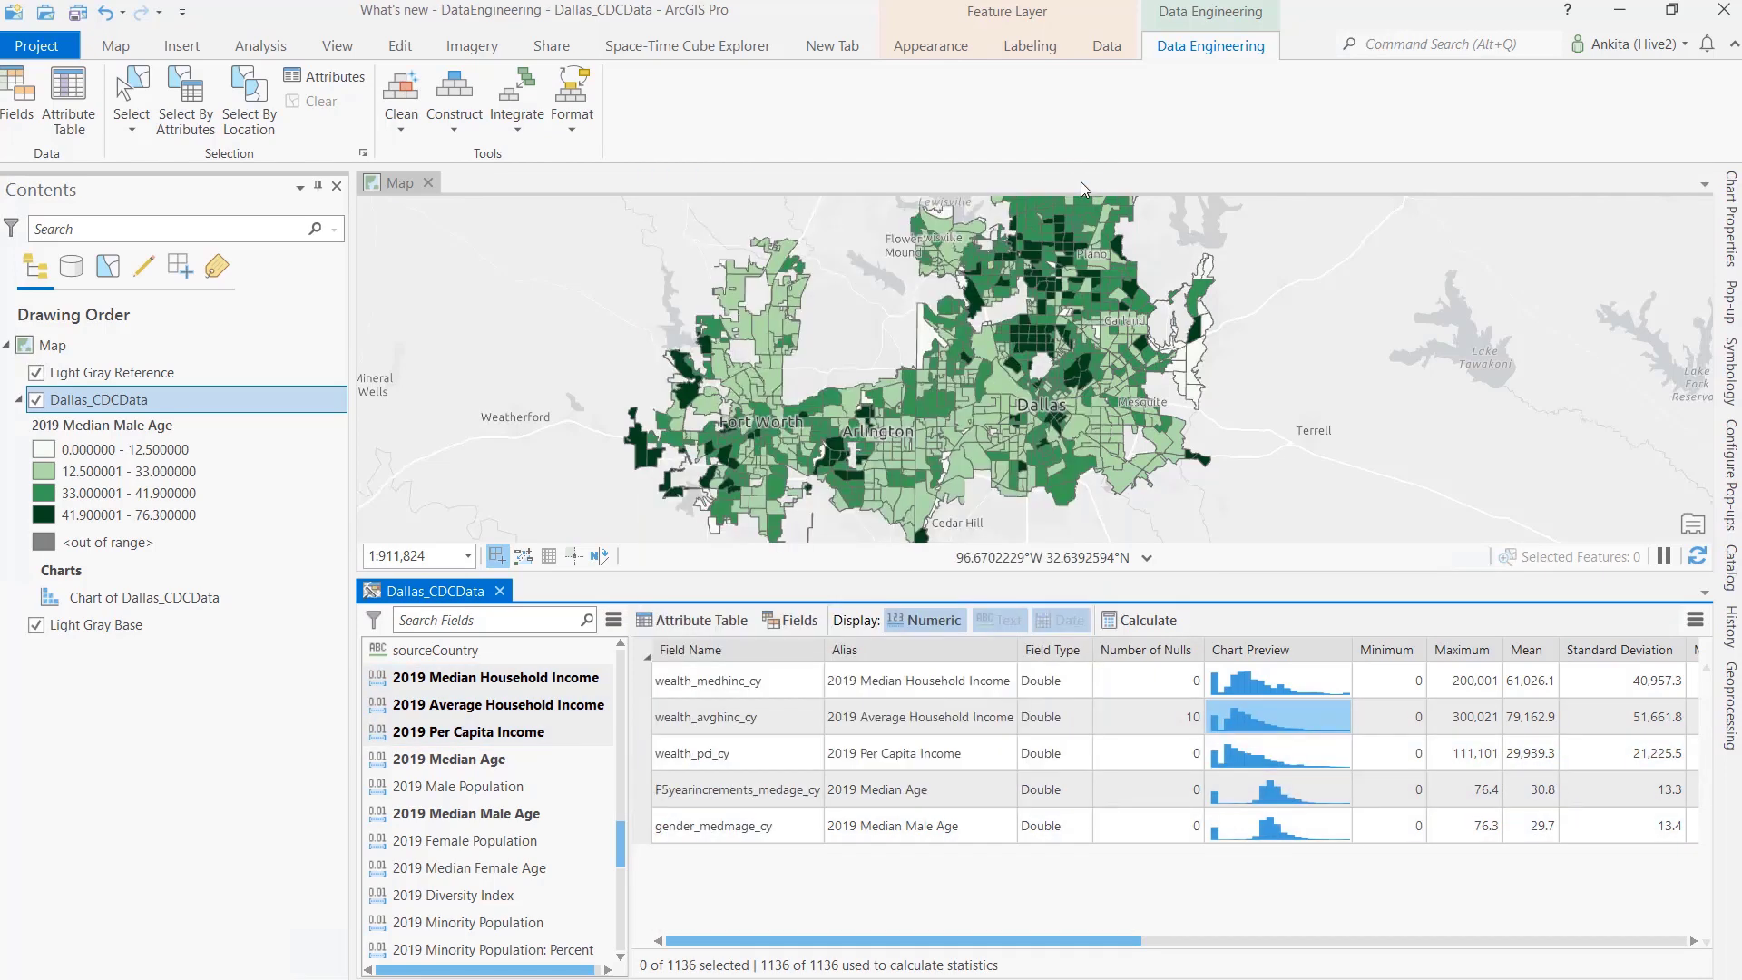
Select the 10 features with null wealth_avghinc_cy values
right_click(1142, 713)
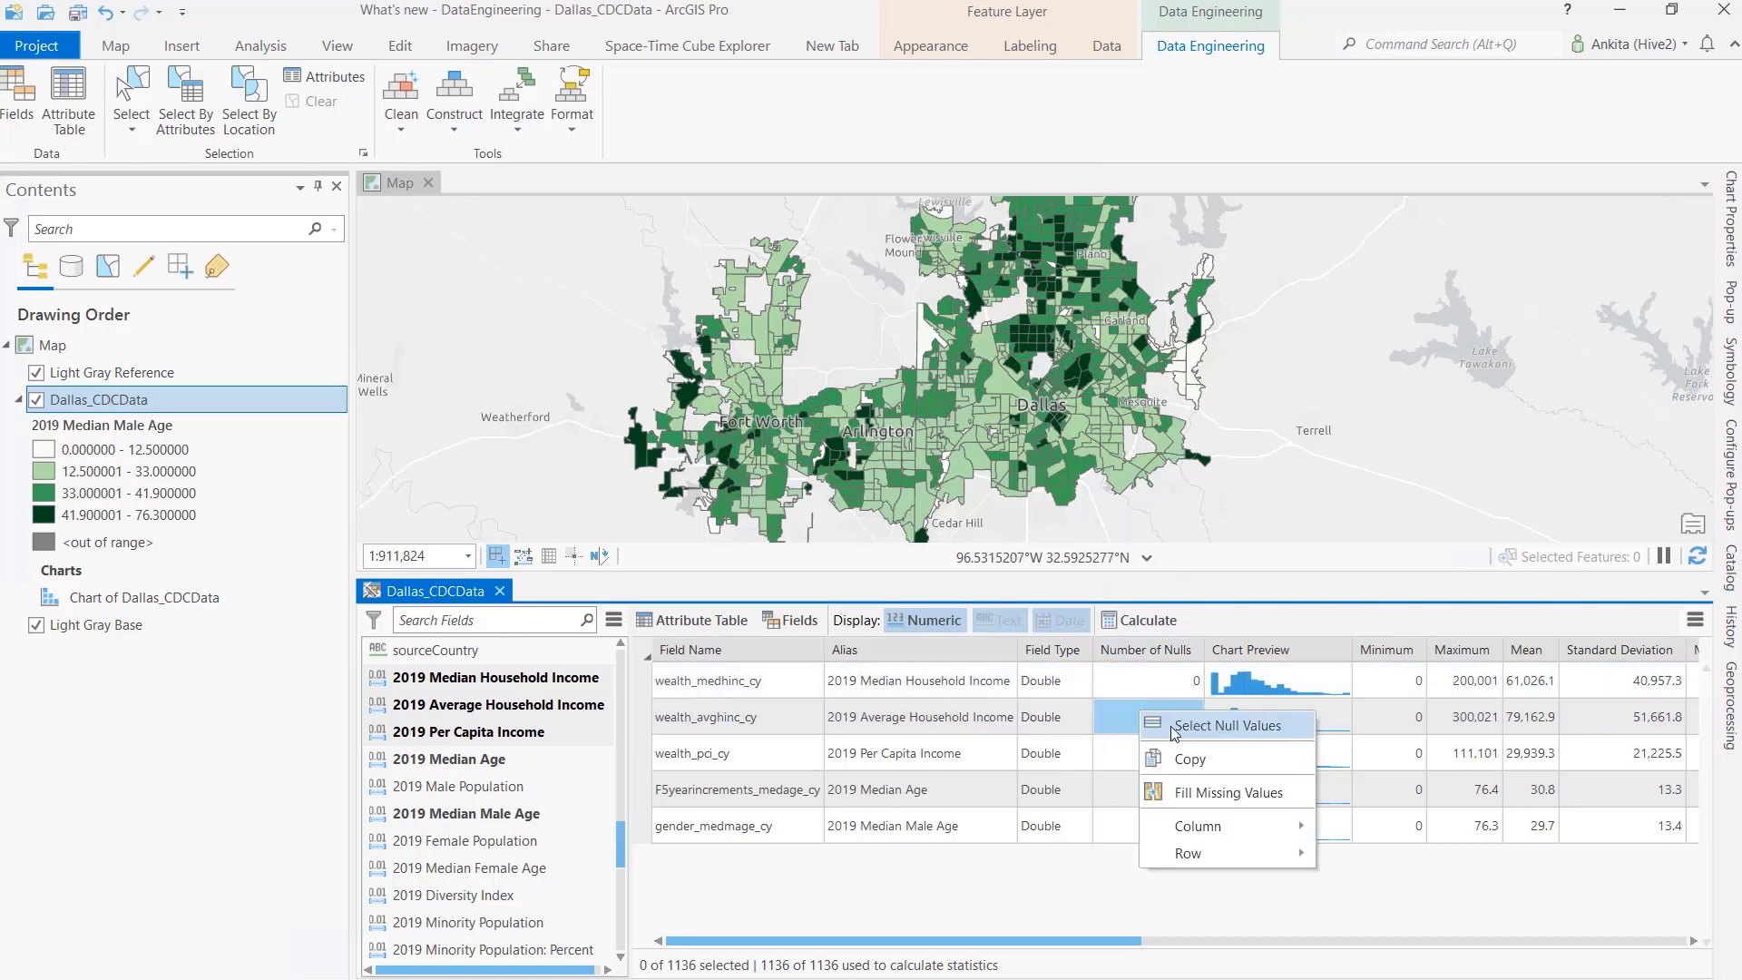
click(1173, 726)
right_click(1129, 715)
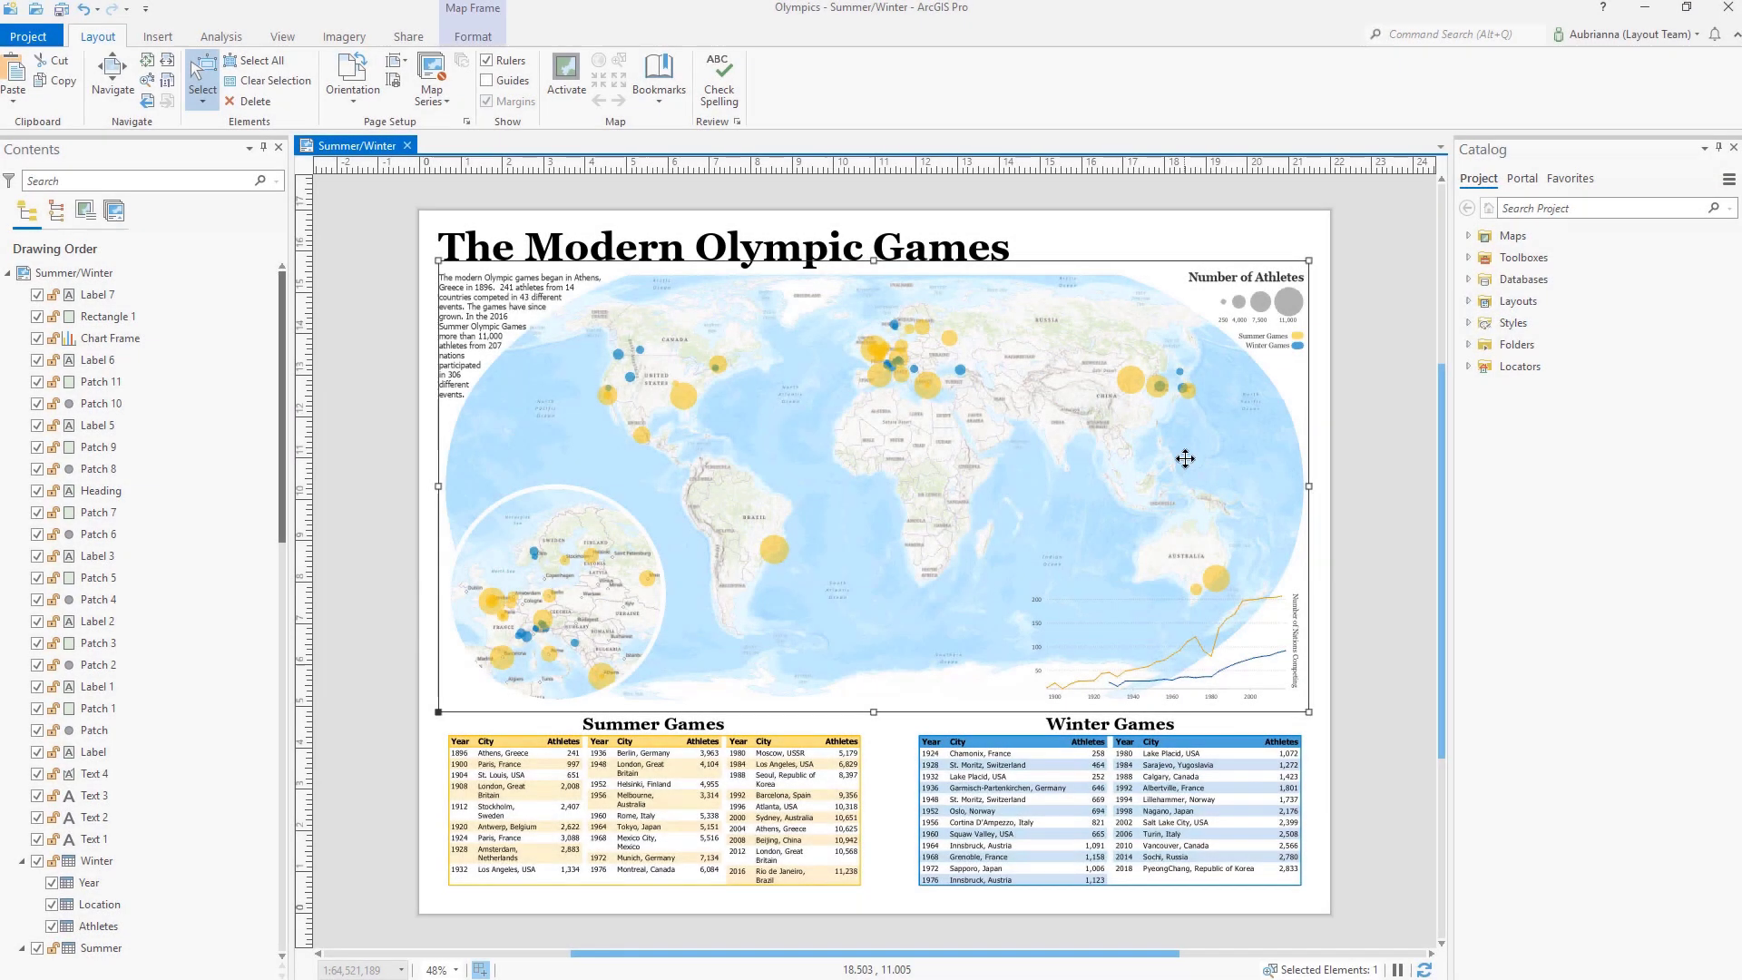
Paste alt text describing the Olympics map into the world map frame's Accessibility properties
right_click(1186, 458)
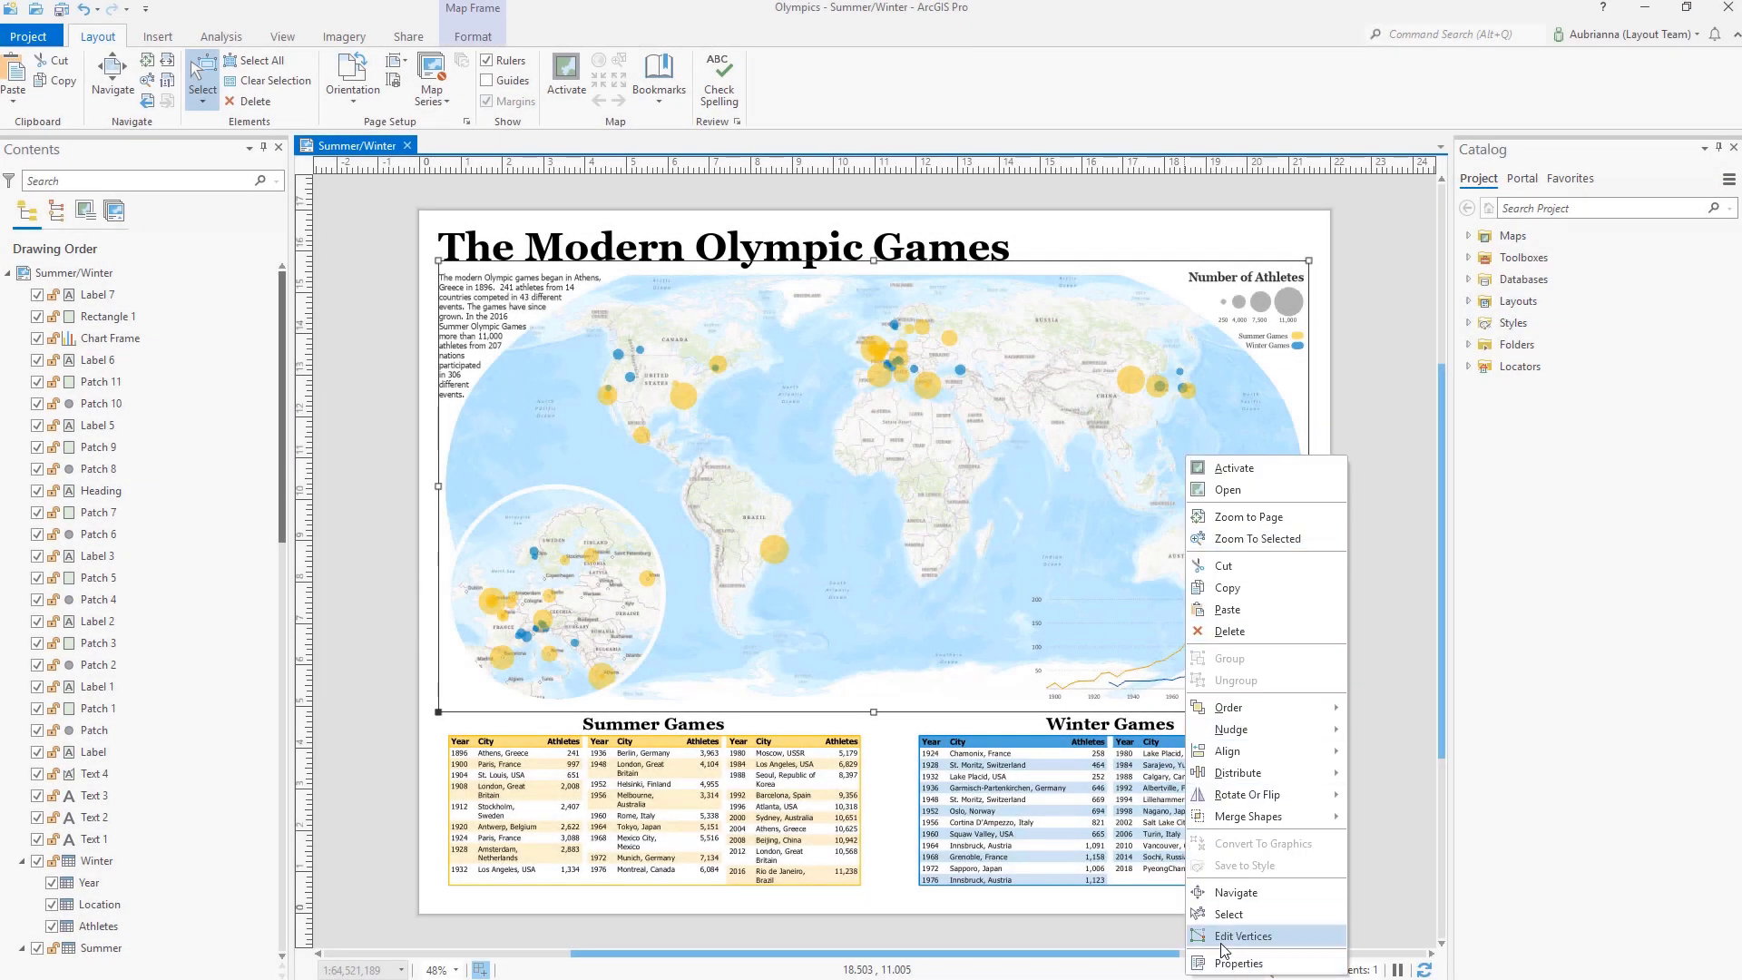
click(1233, 963)
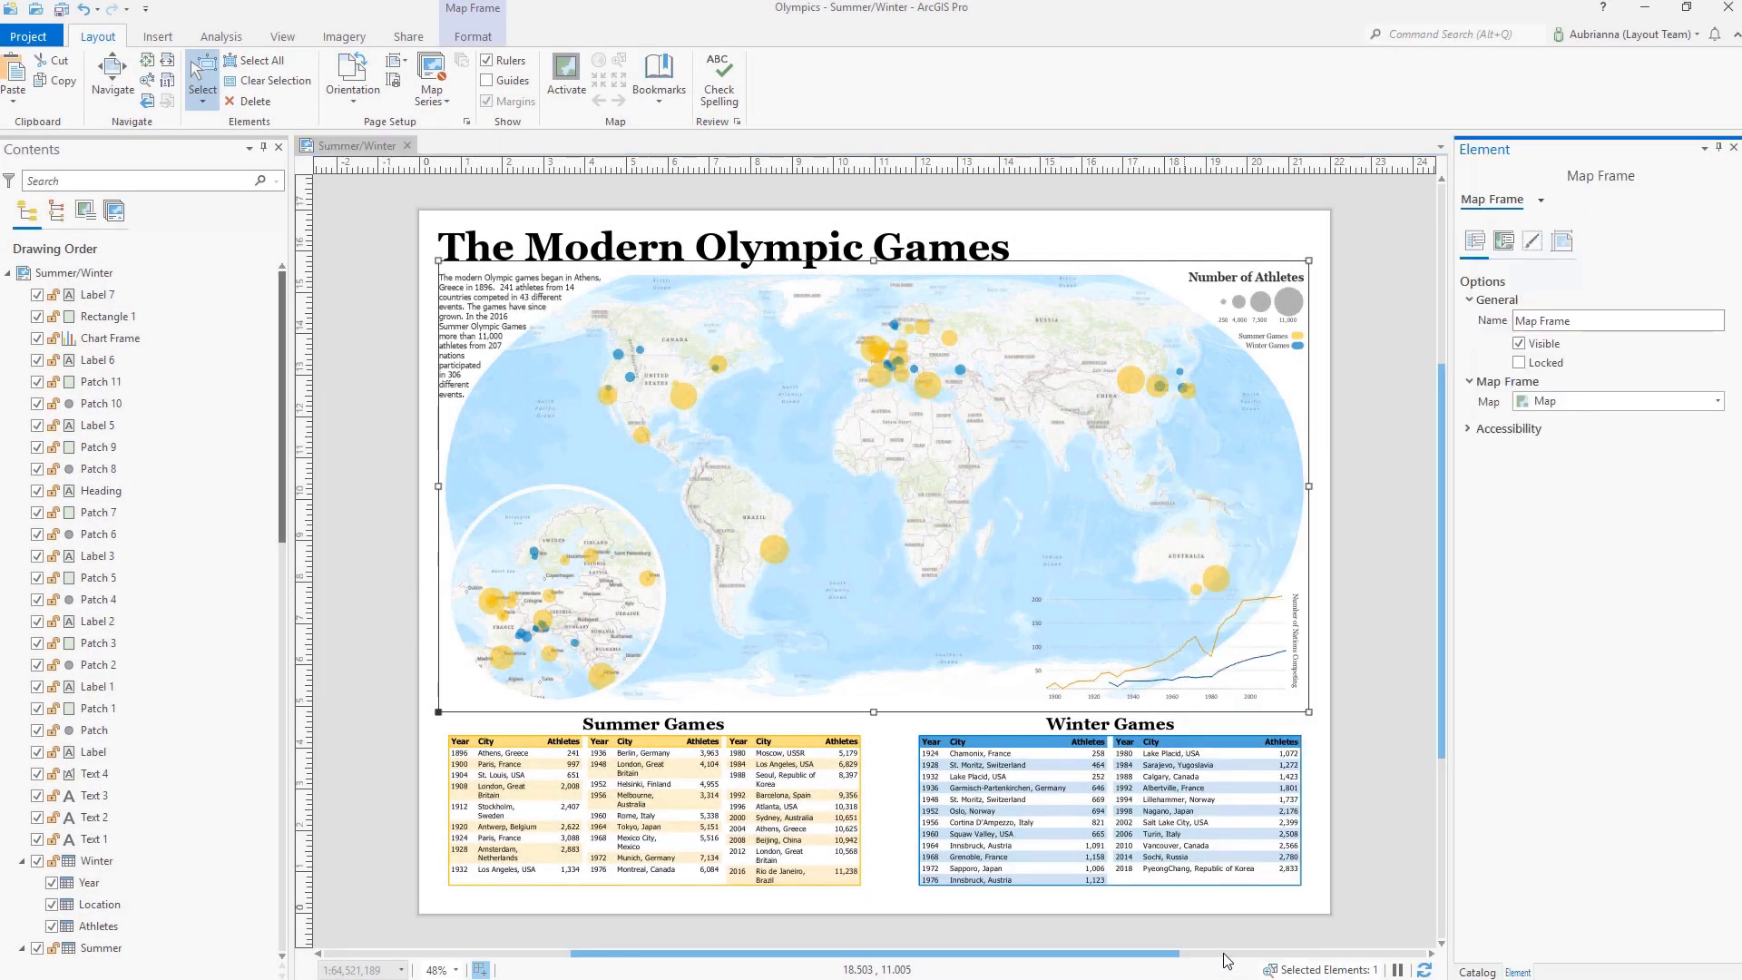
click(1489, 432)
text(A map showing the location of every modern Olympic game. Summer games are shown in yellow, while winter games are shown in blue. Larger circles indicate more athletes competed in those games. Winter games have been held in North America, Europe and Asia, with a high concentration of games taking place around the Alps. Summer games have been held in North America, South America, Europe, Asia, and Australia. A complete list of cities, as well as the number of athletes that competed can be found in the table below.)
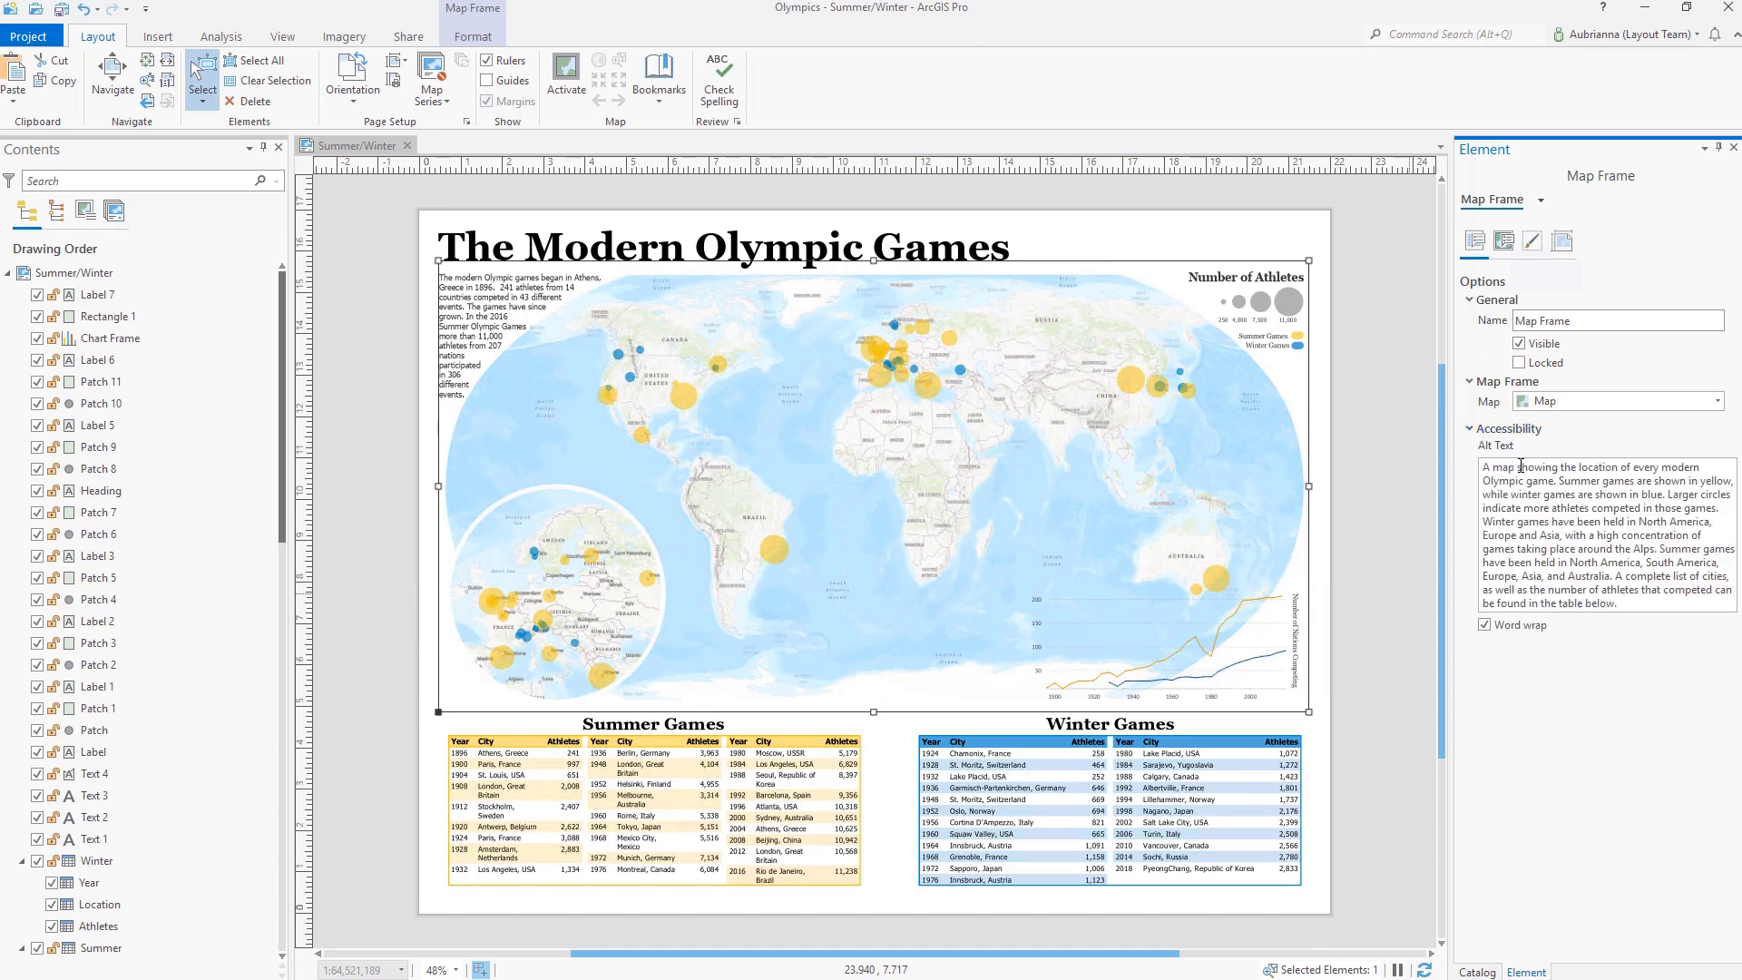
click(1143, 642)
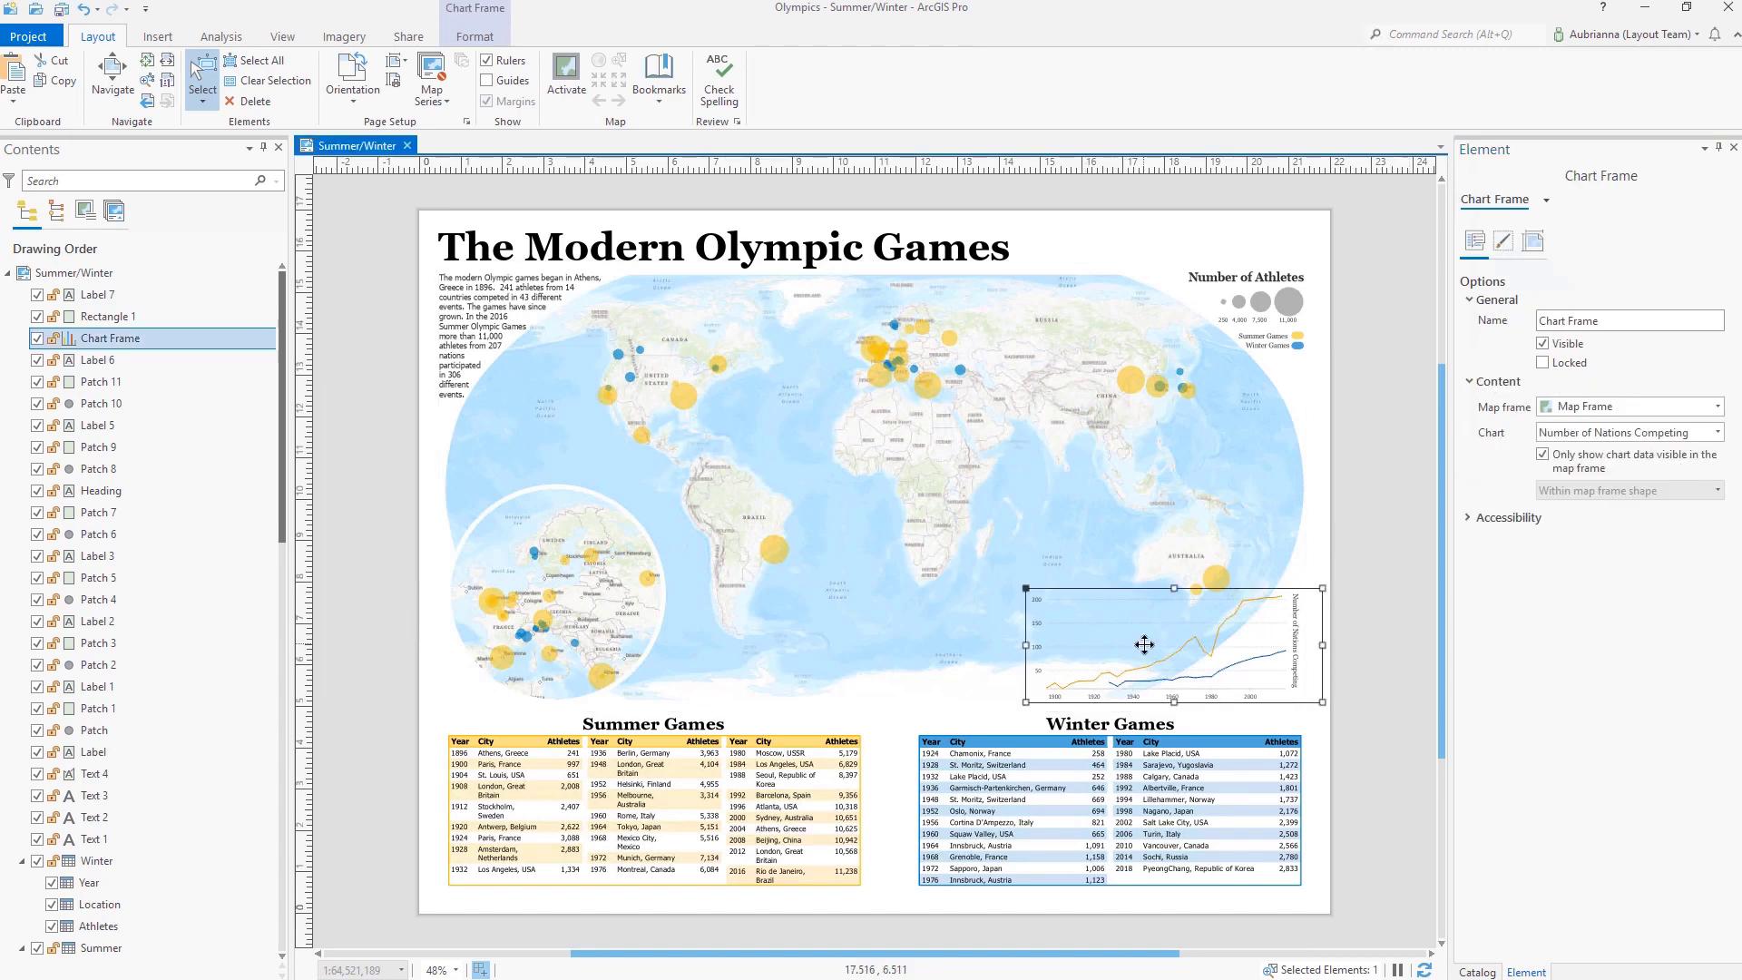
click(1489, 519)
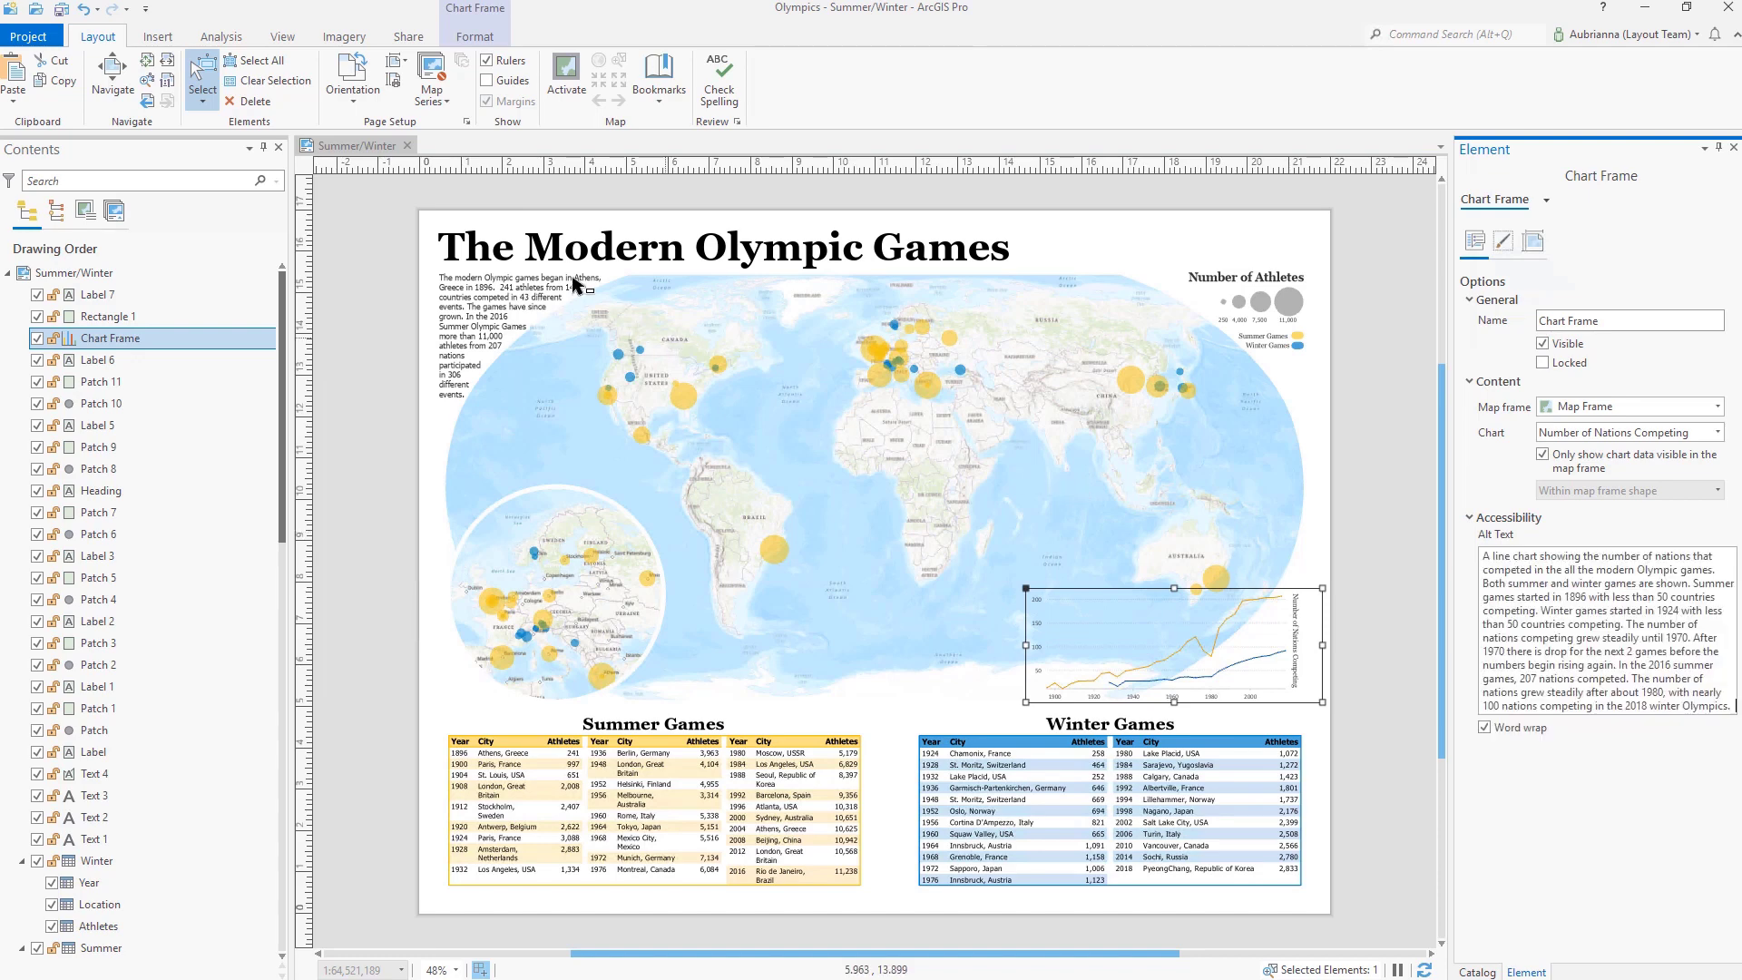
Export the layout with accessibility tags and PDF title 'The Modern Olympic Games'
click(406, 40)
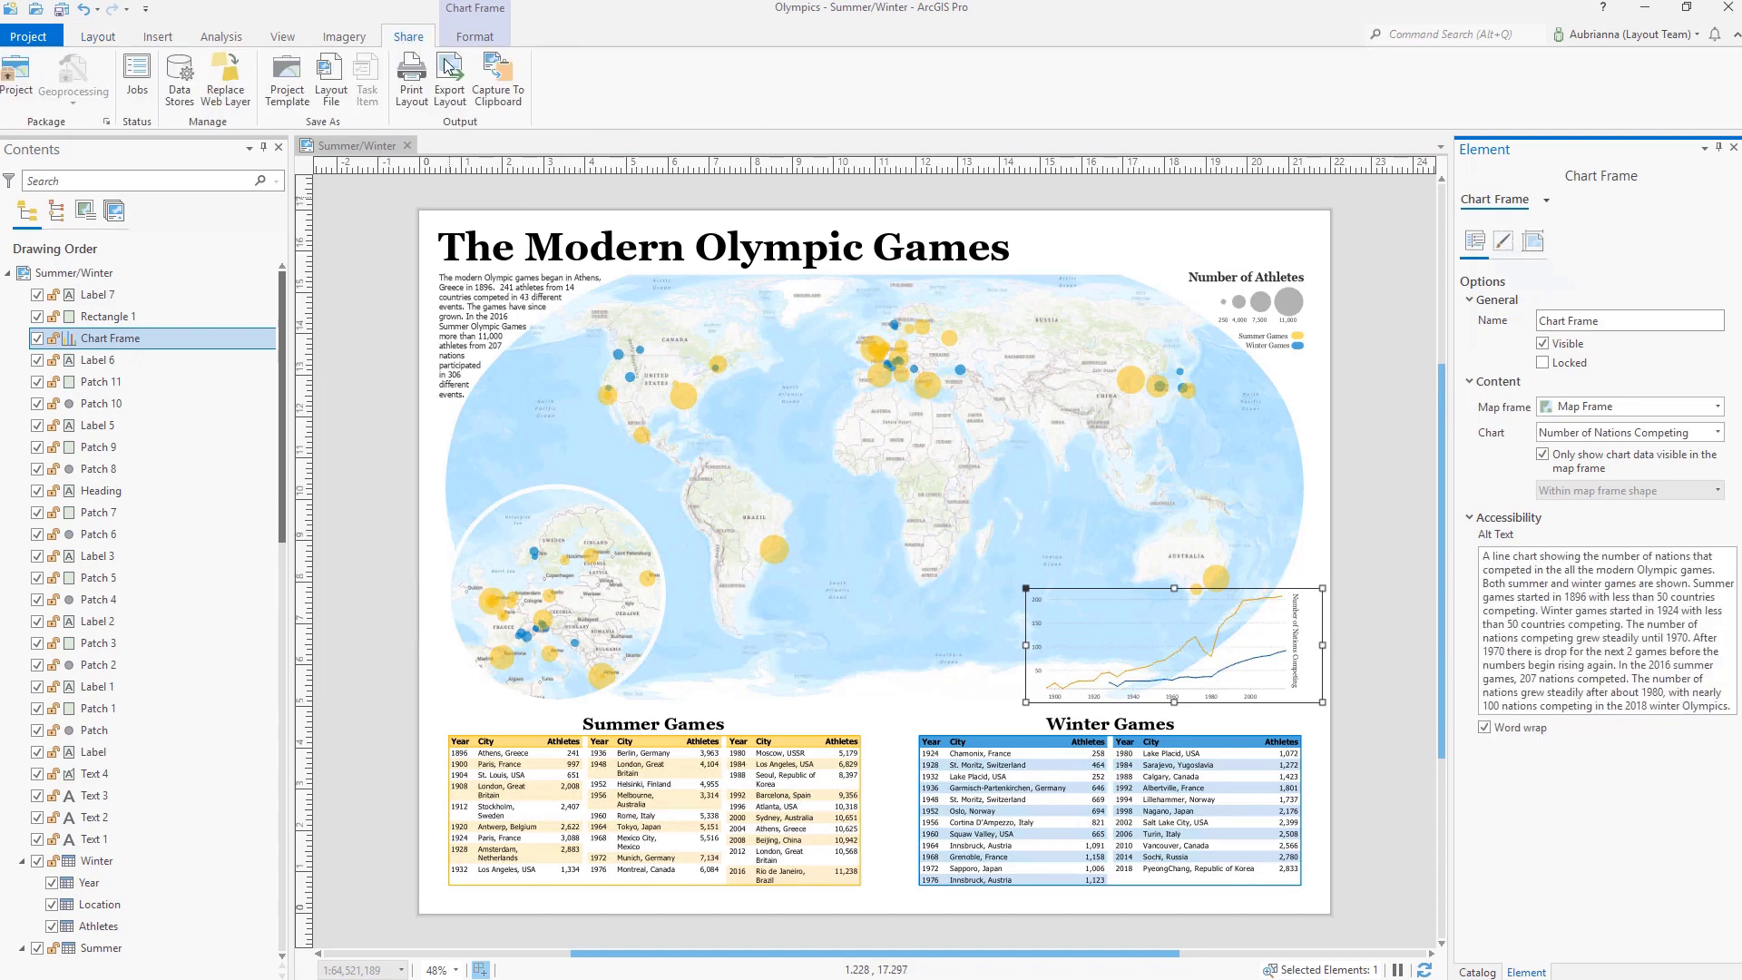
click(451, 84)
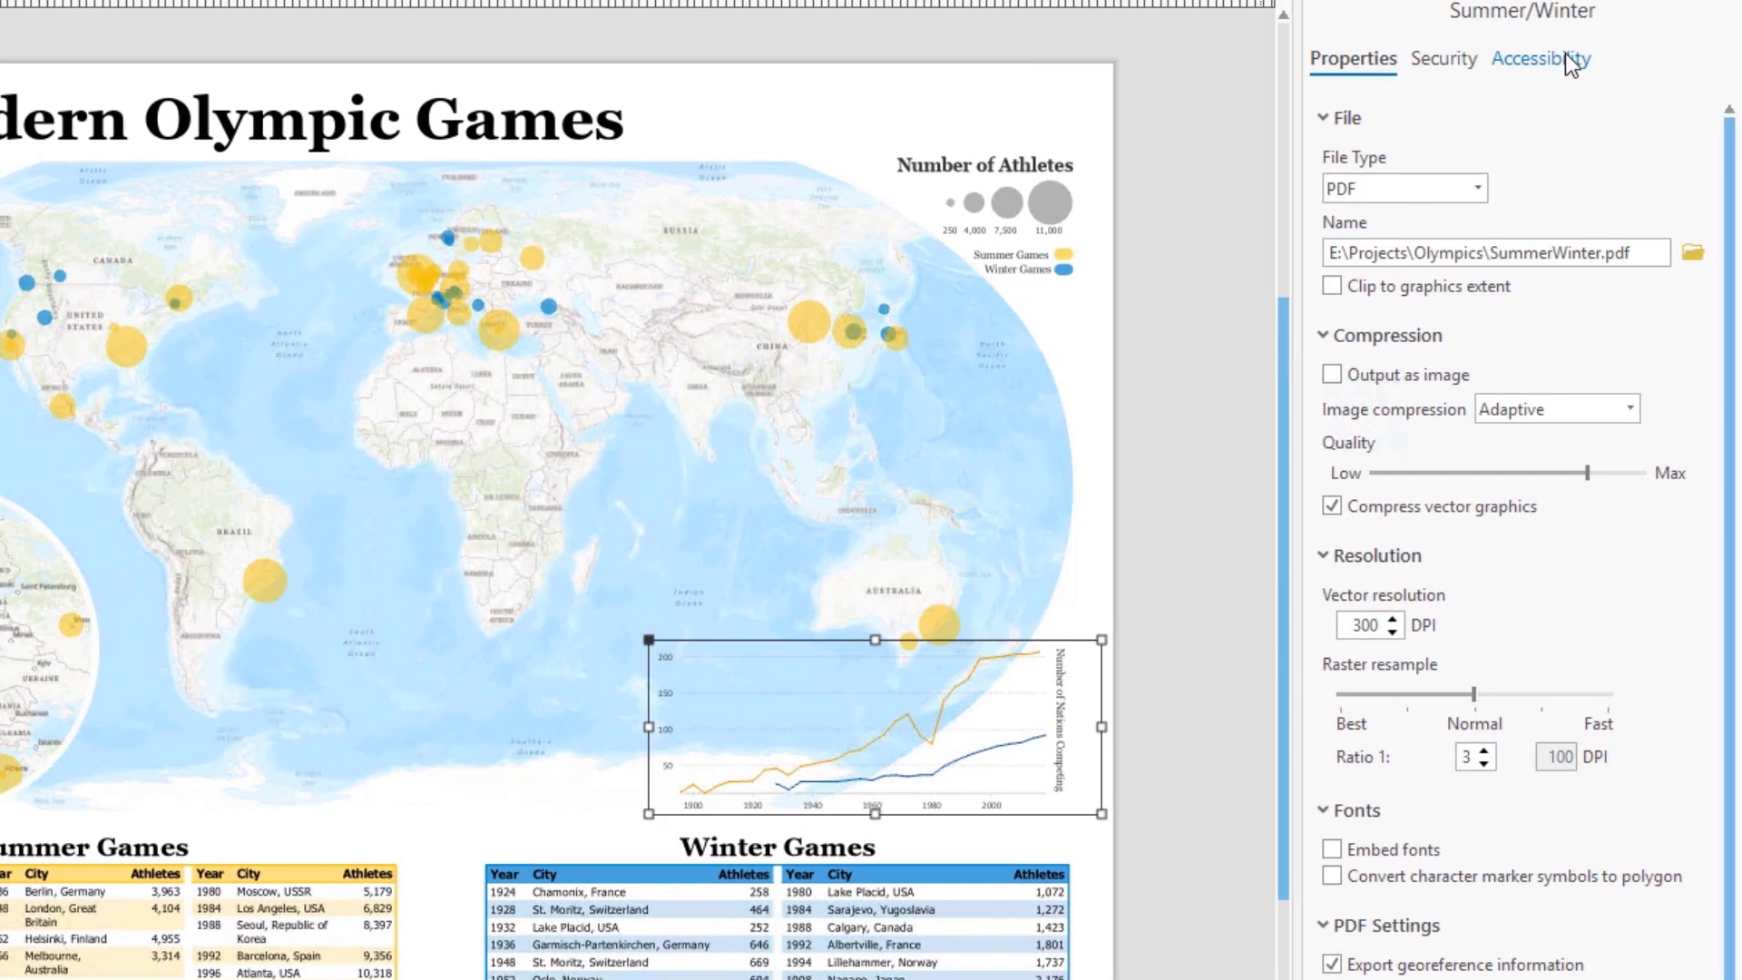
click(1603, 156)
click(1392, 148)
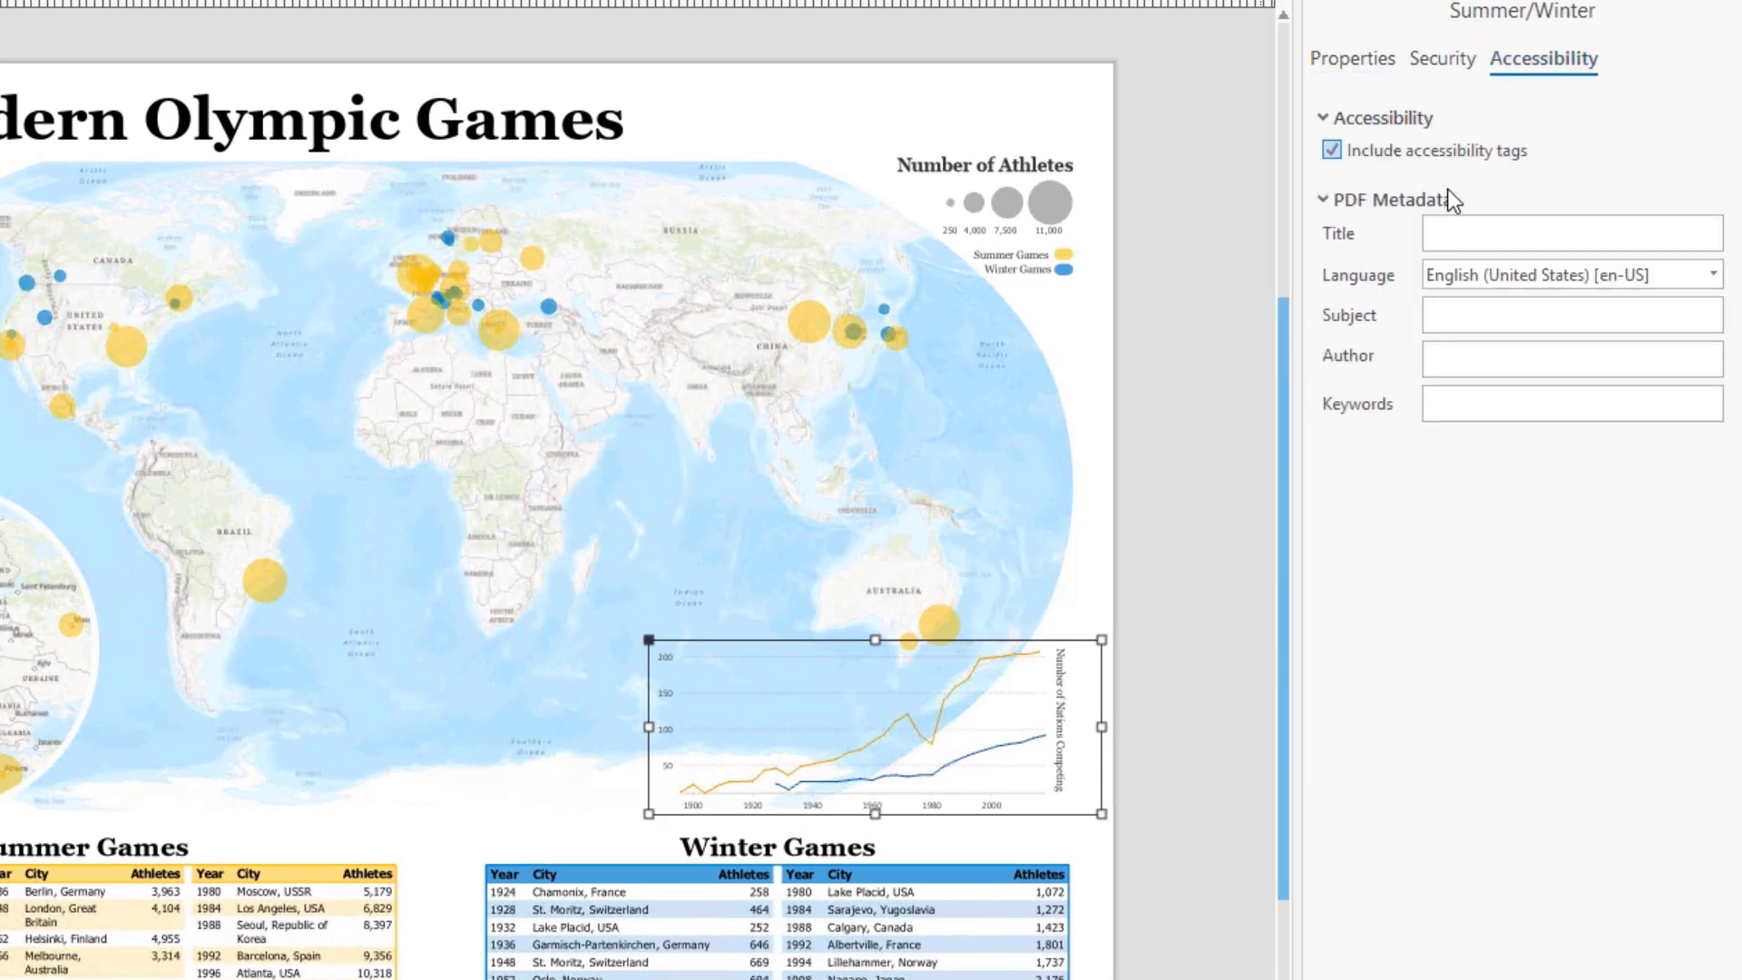
text(The Modern Olympic Games)
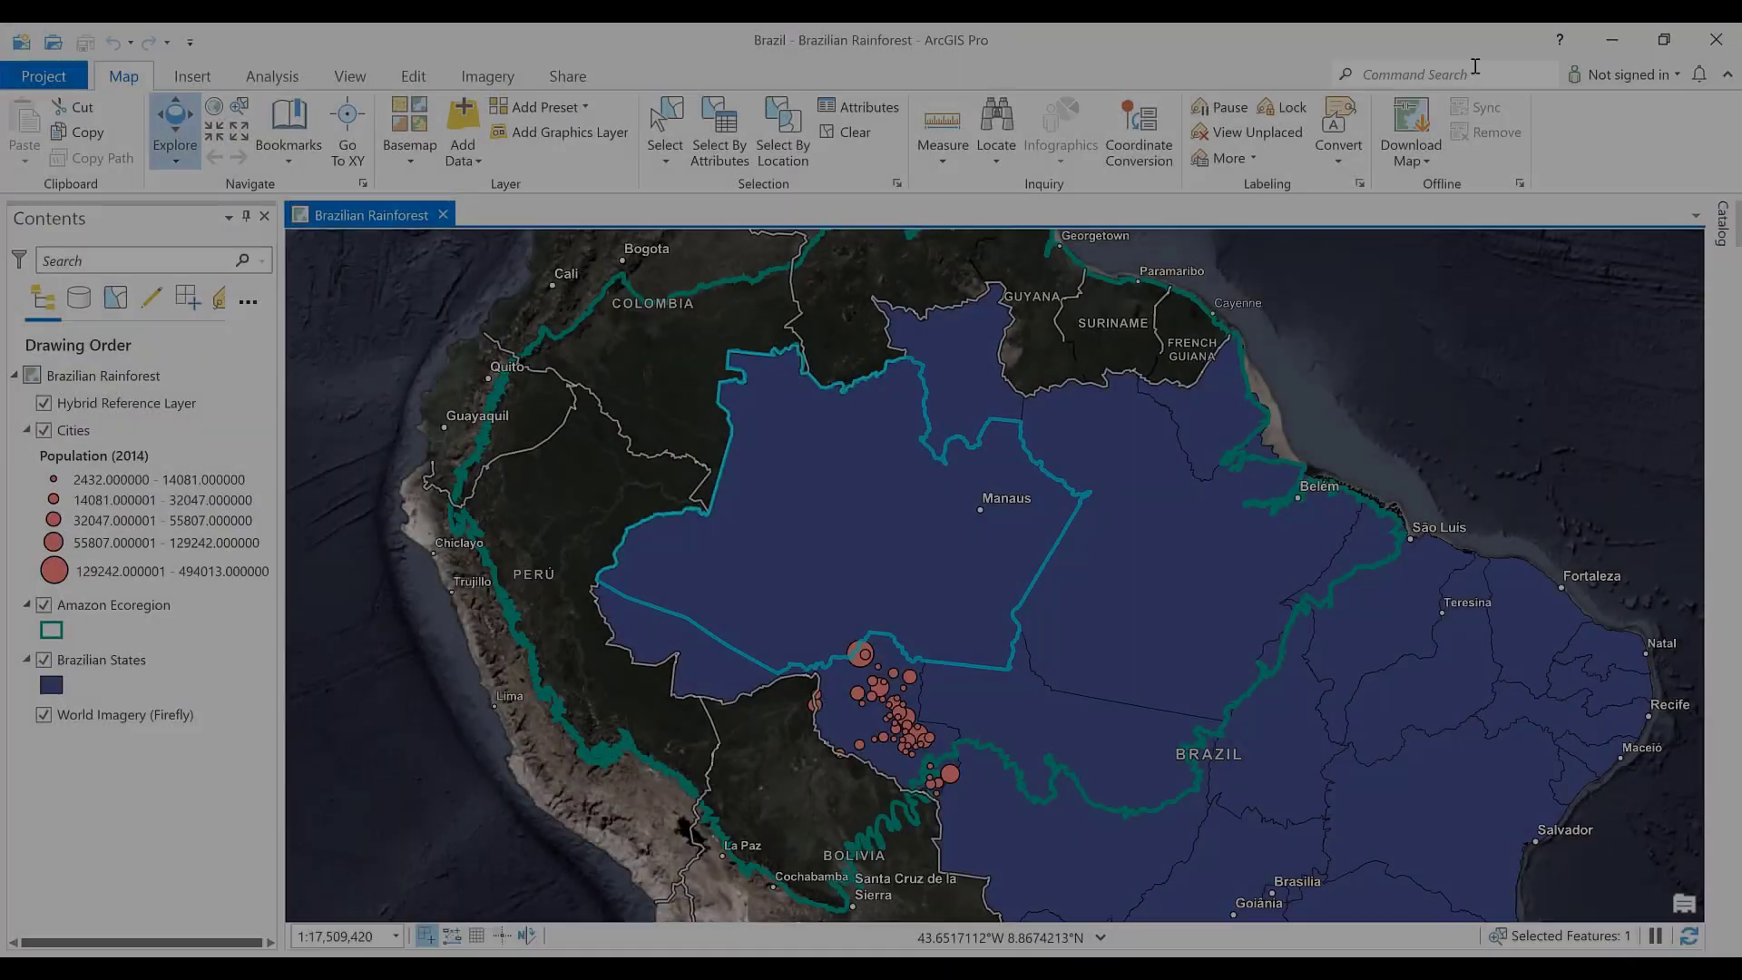
Find and open the Reshape tool through Command Search, then dismiss it
click(1476, 66)
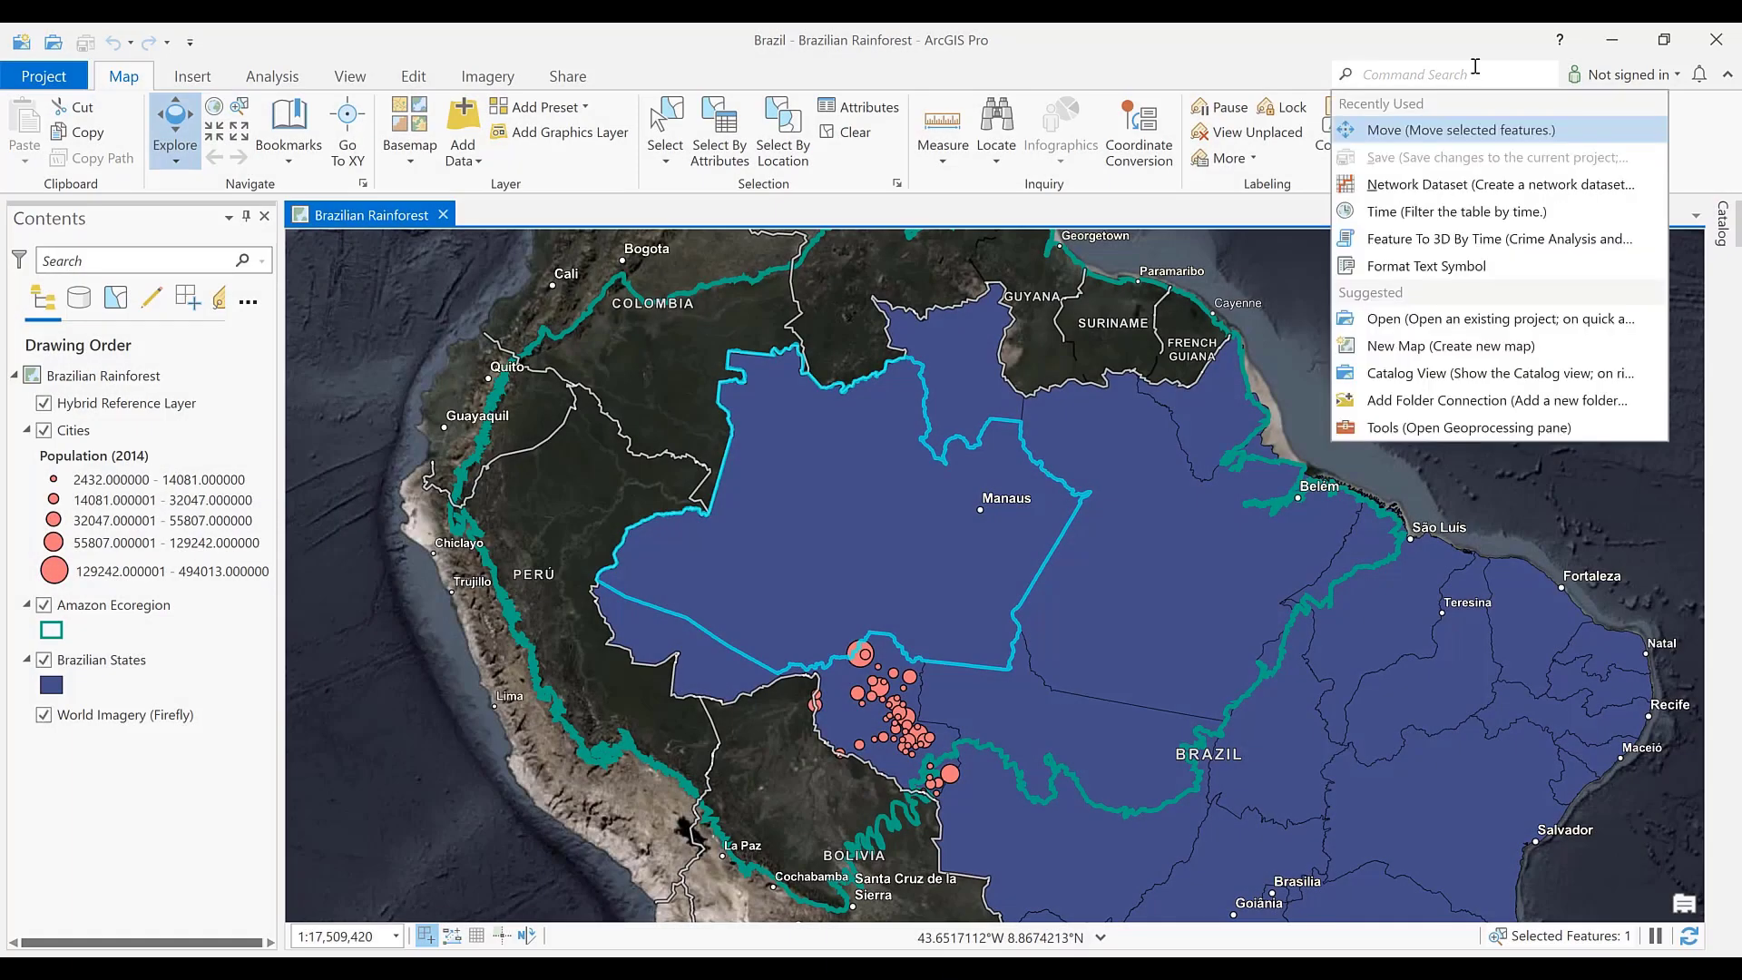
text(reshape)
click(1467, 105)
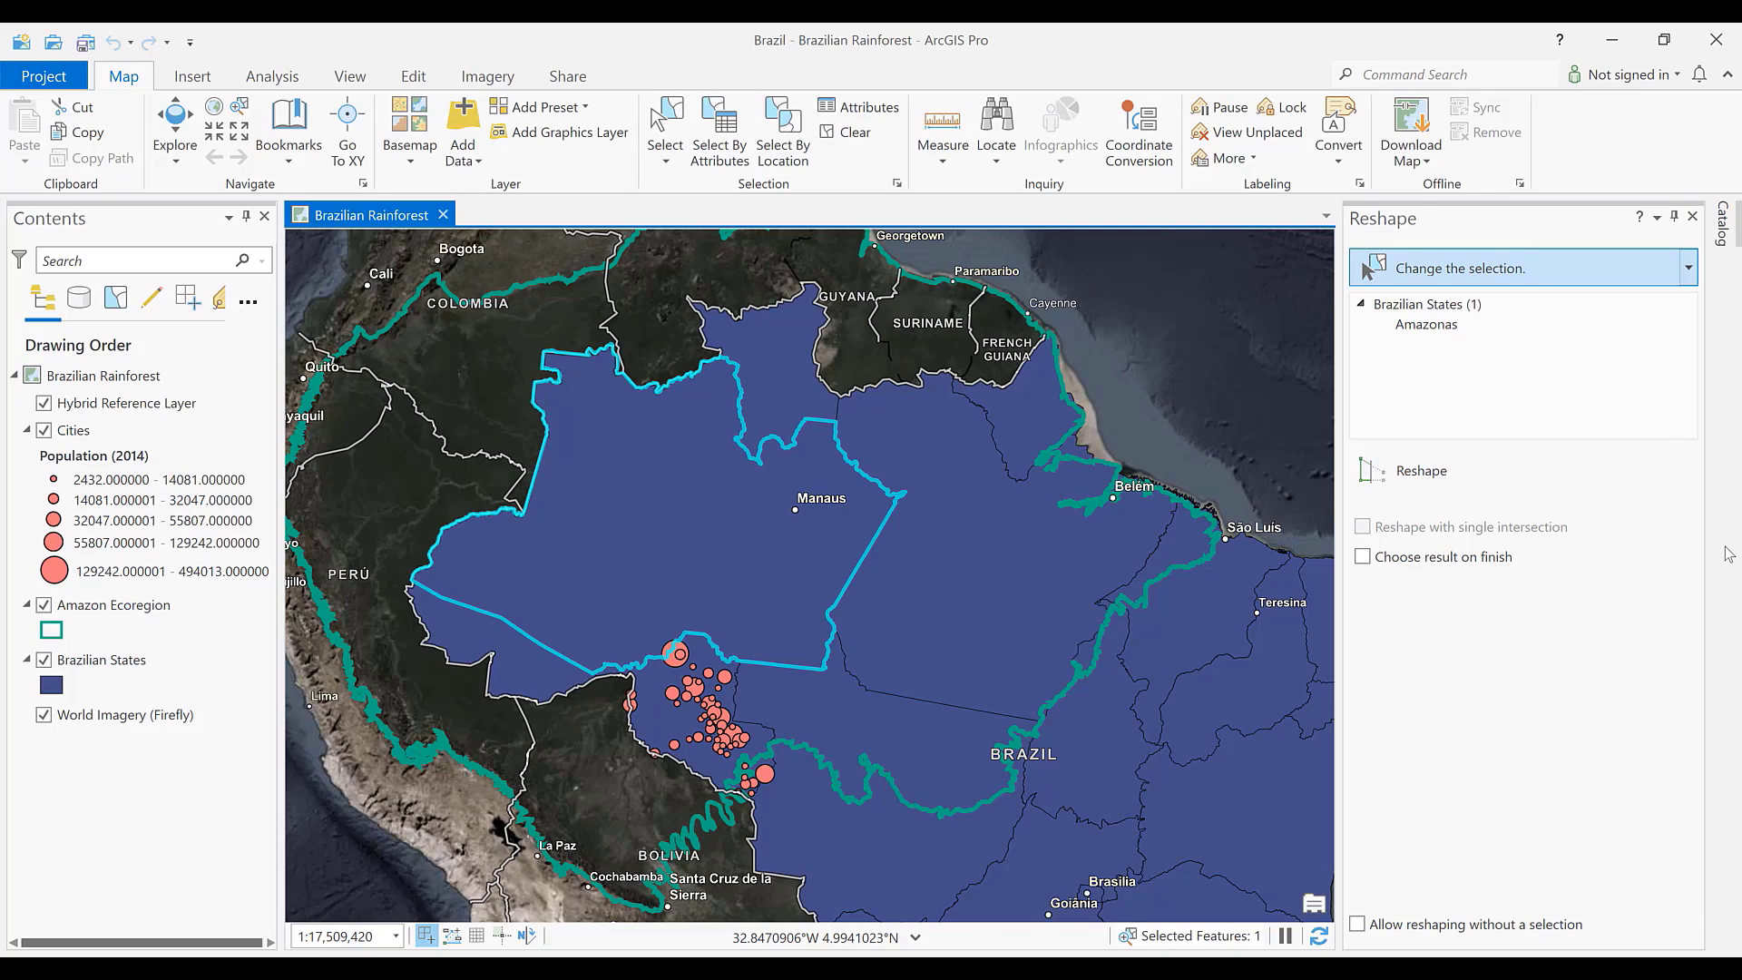
key(Escape)
Switch the basemap to National Geographic Style via a 'basemap' command search
key(alt+q)
text(basemap)
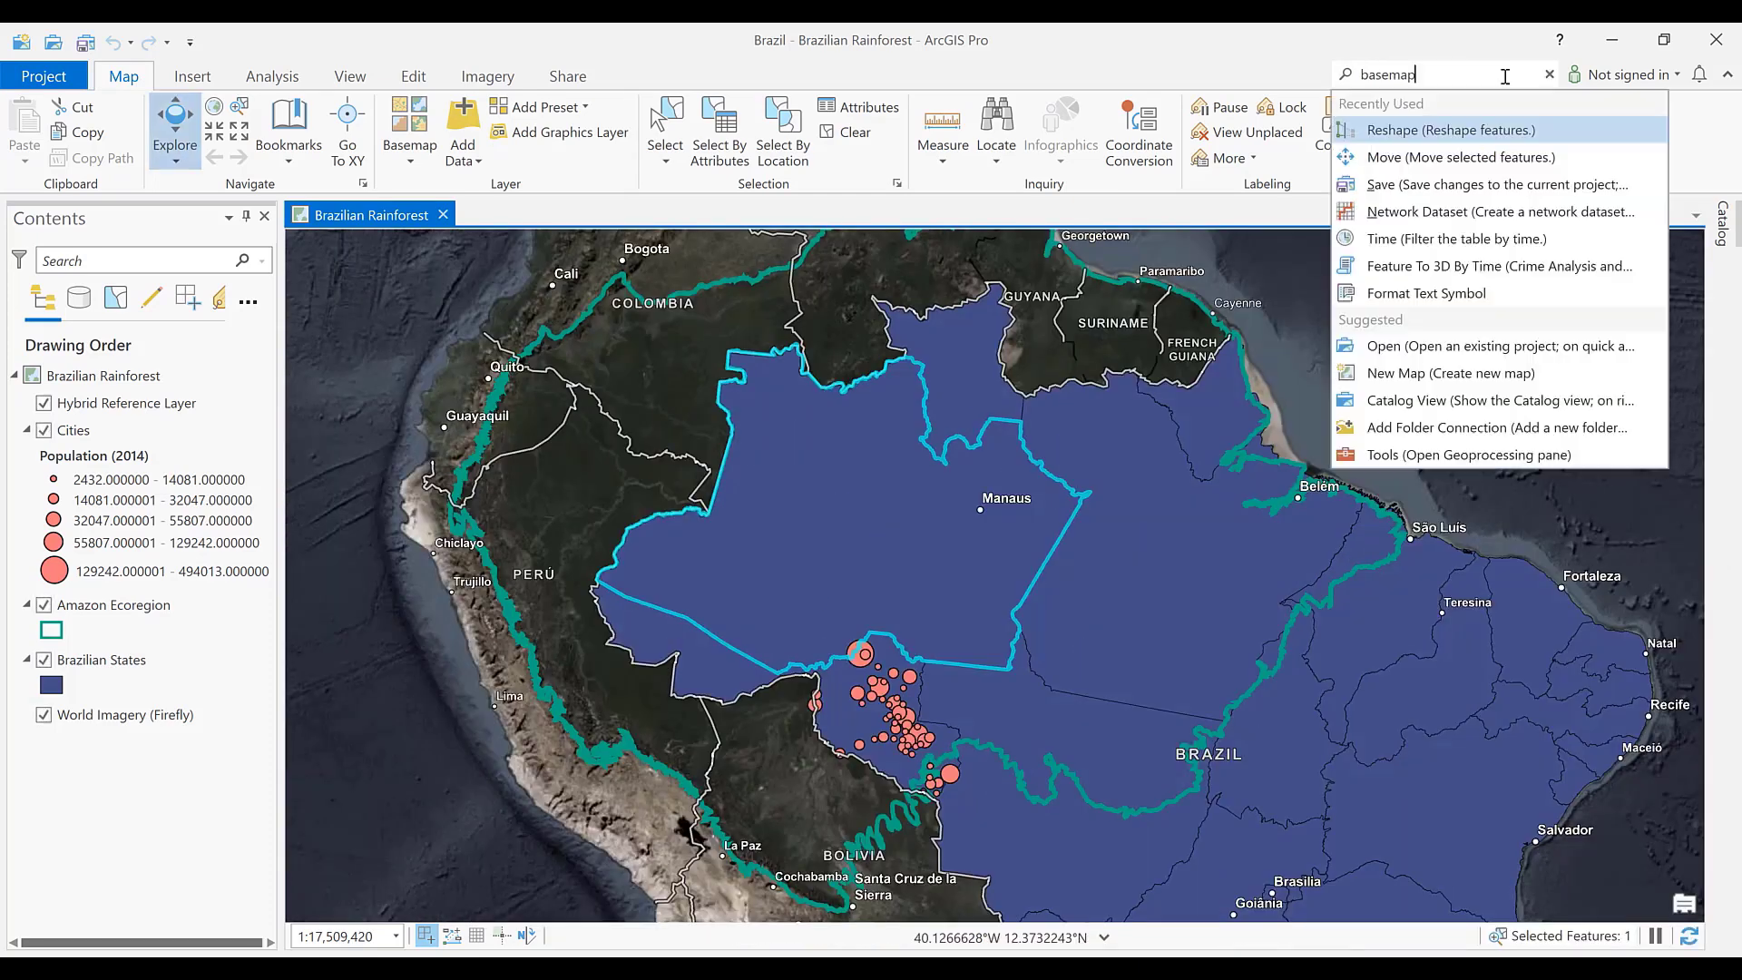
mouse_move(1493, 141)
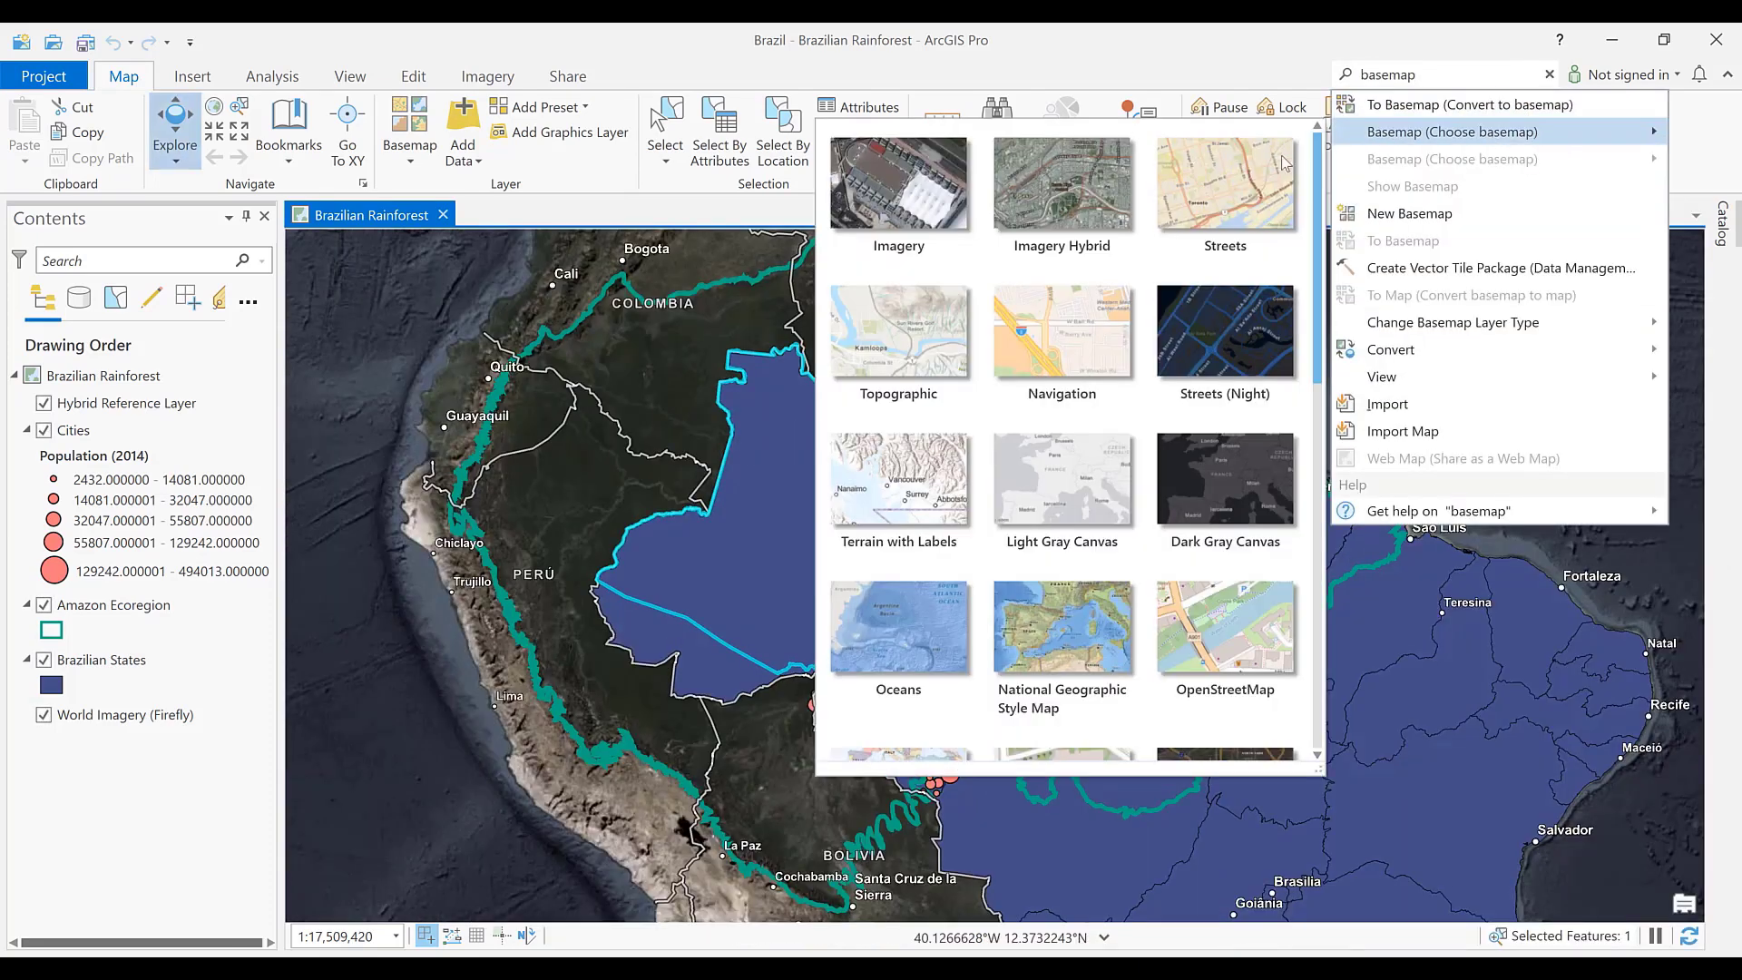
click(1073, 615)
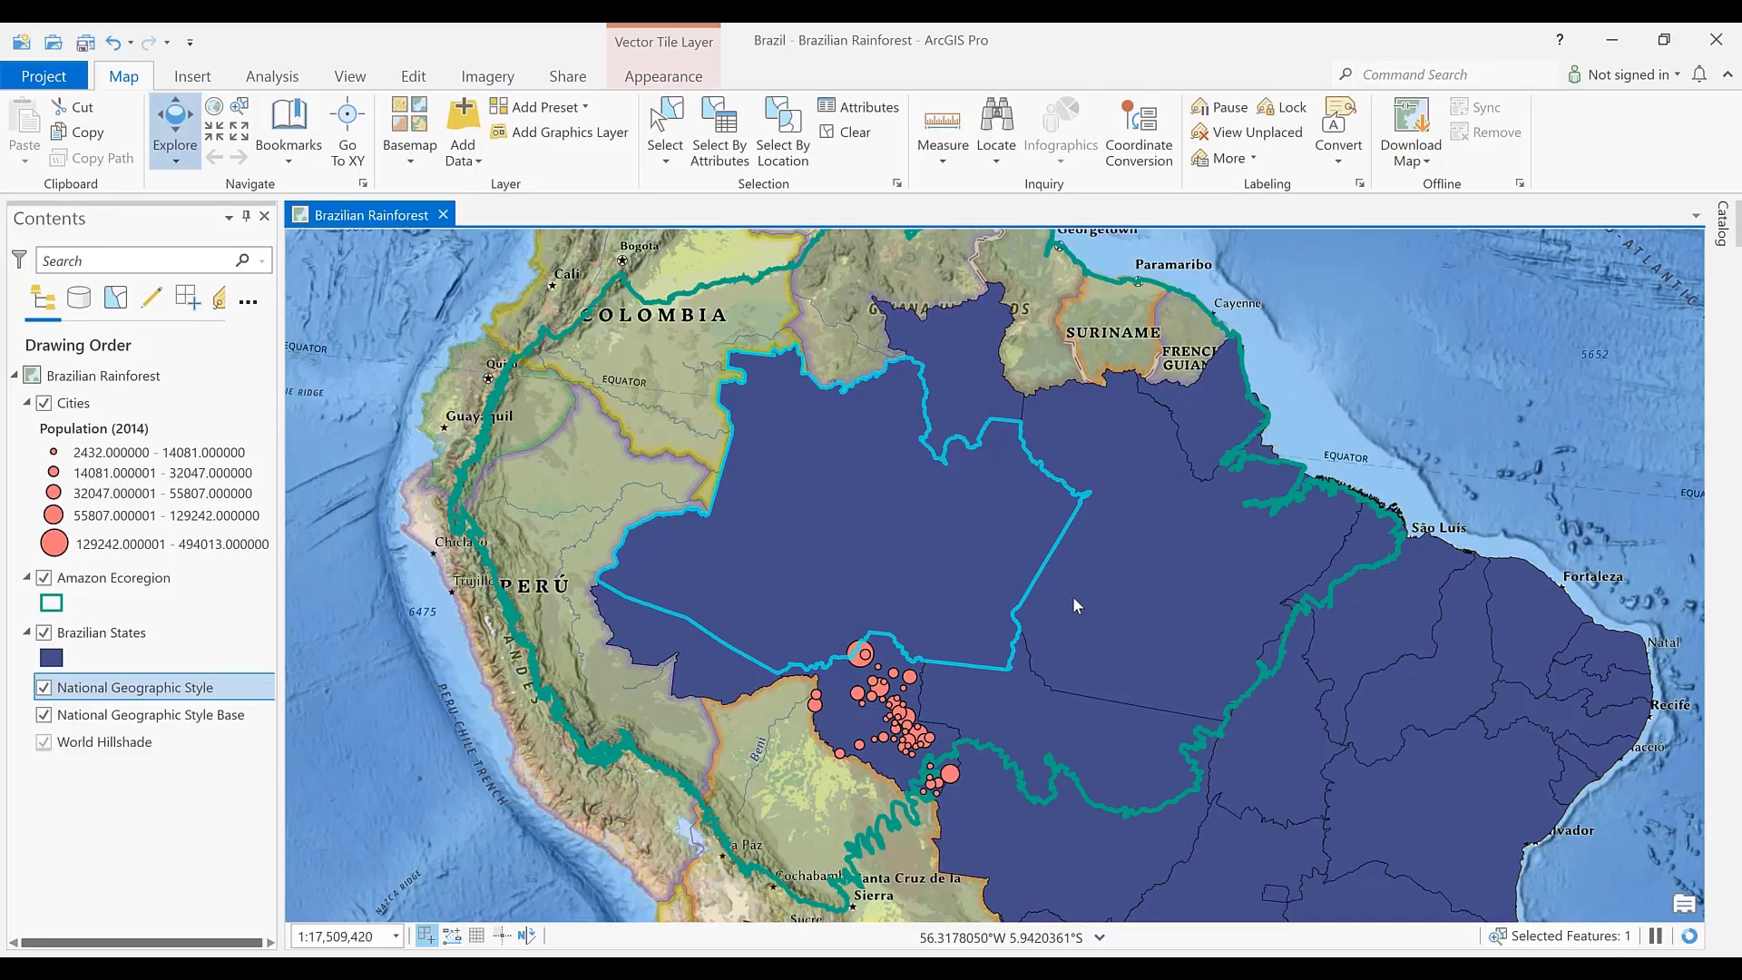
Set the Brazilian States layer transparency to 40%
click(143, 640)
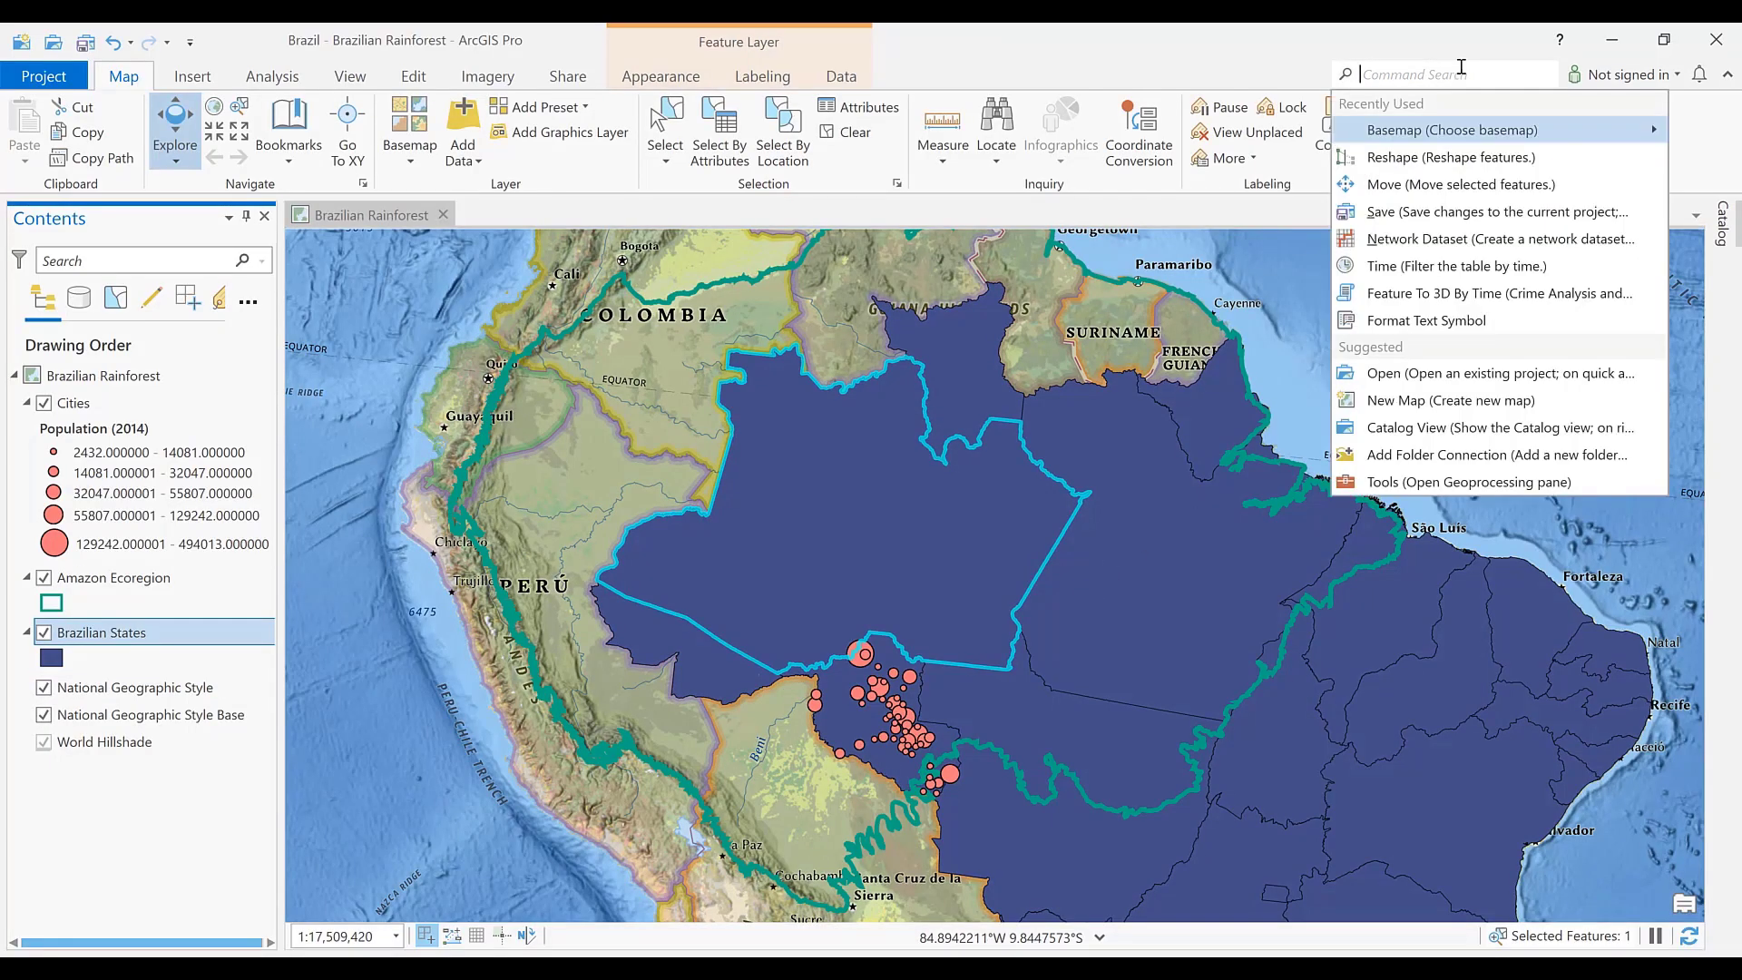
text(transparency)
mouse_move(1448, 114)
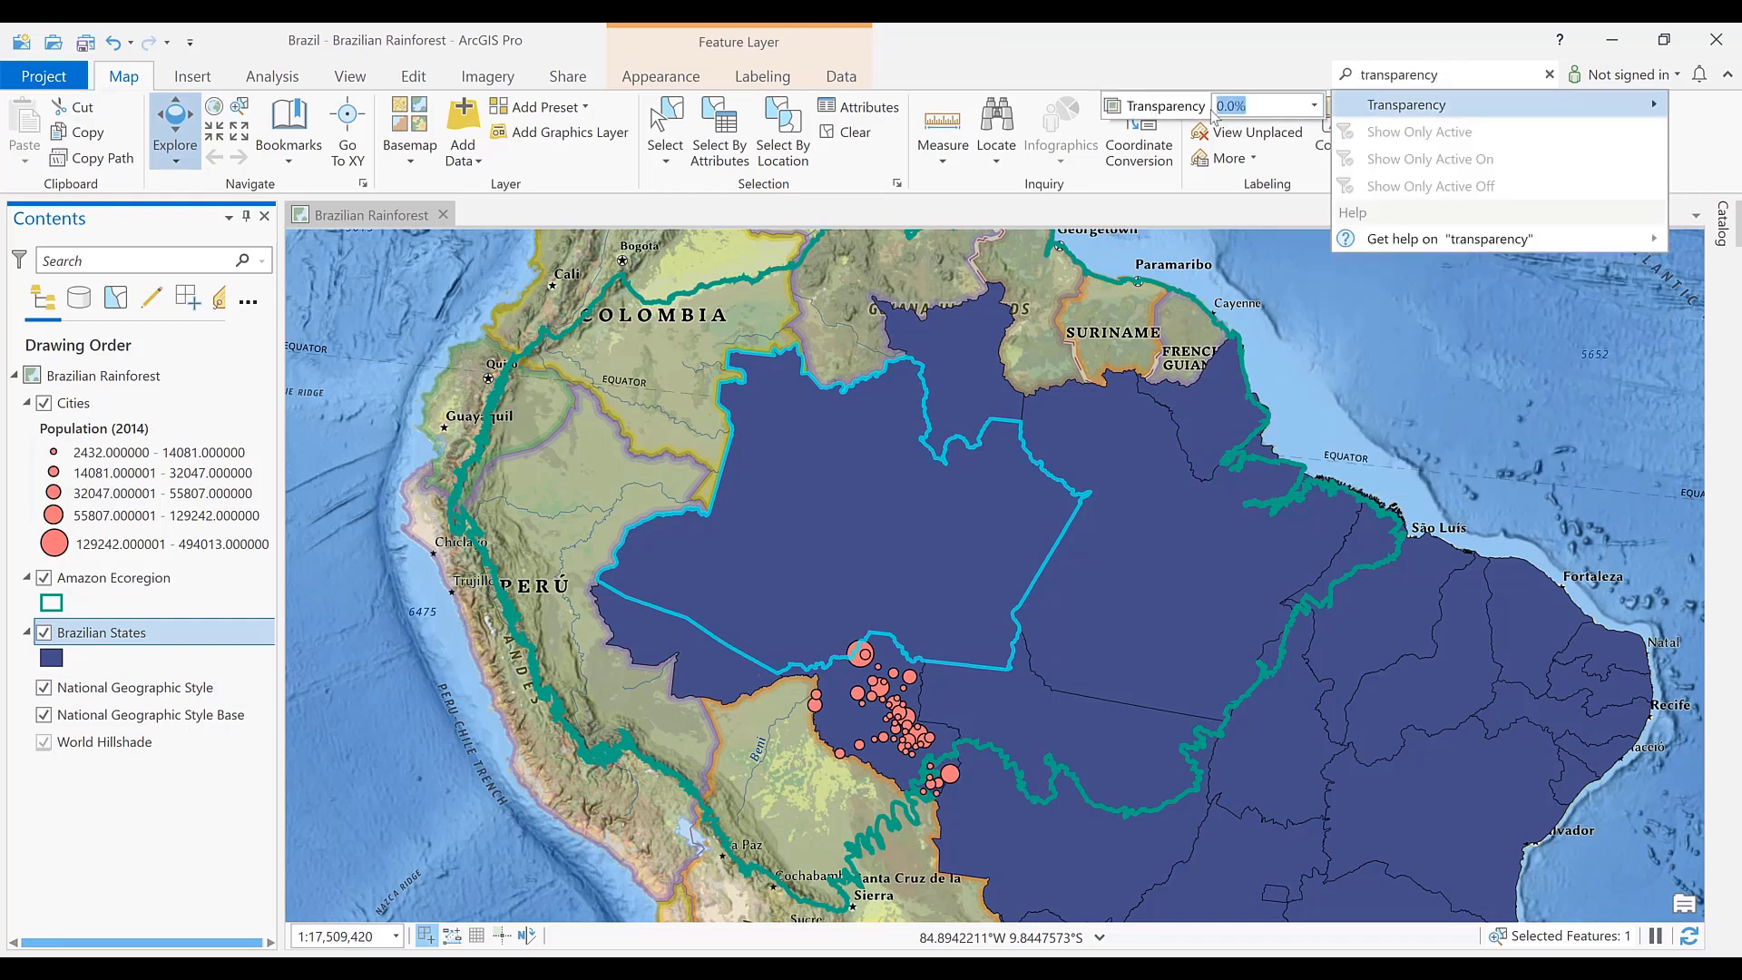
click(1210, 111)
text(40)
key(Return)
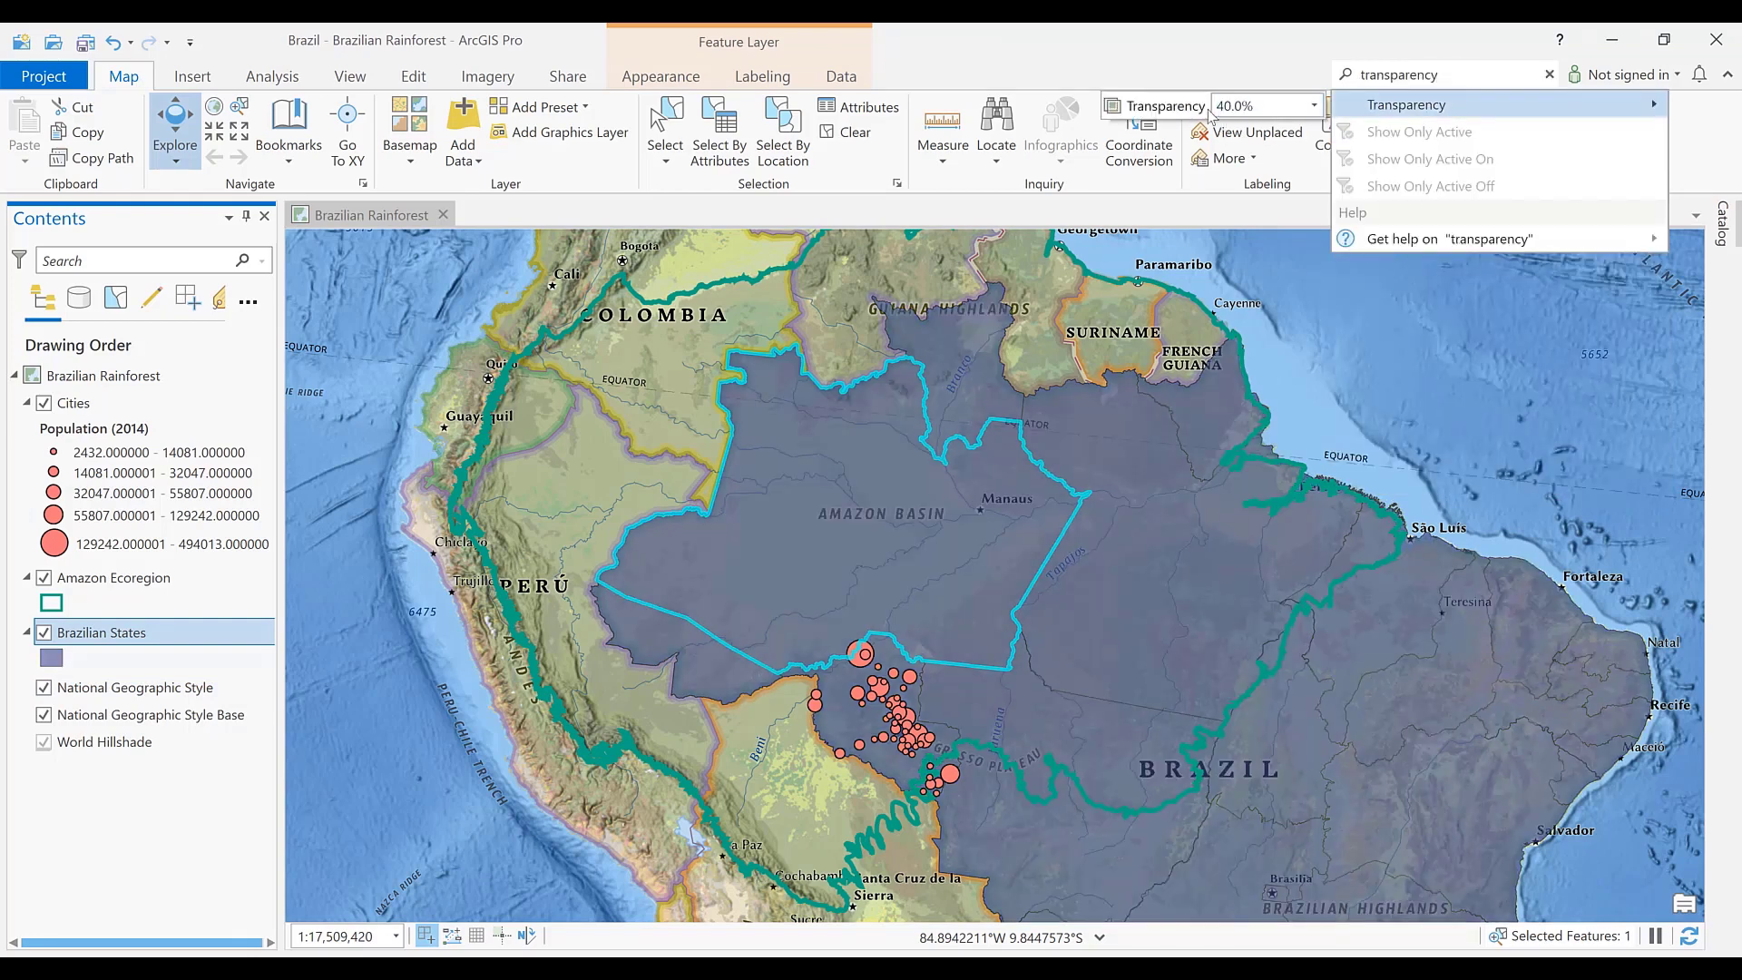
Open the IDW interpolation tool from Command Search and enter 'r'
click(1487, 72)
text(IDW)
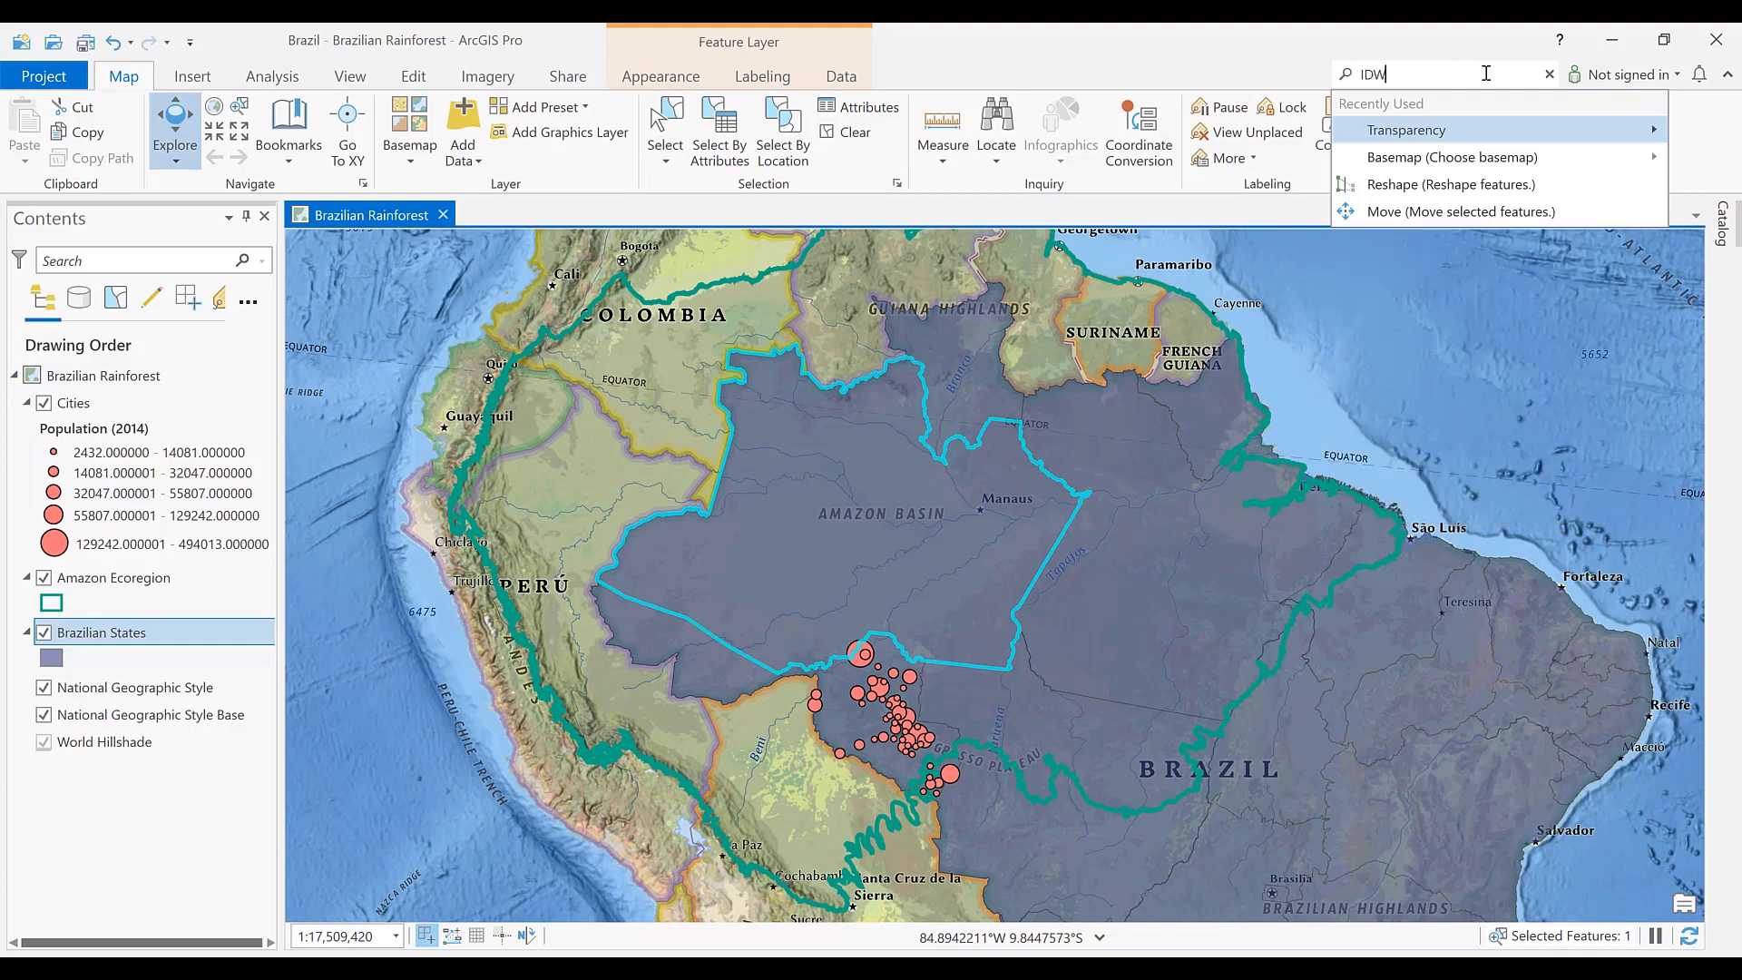
click(1497, 109)
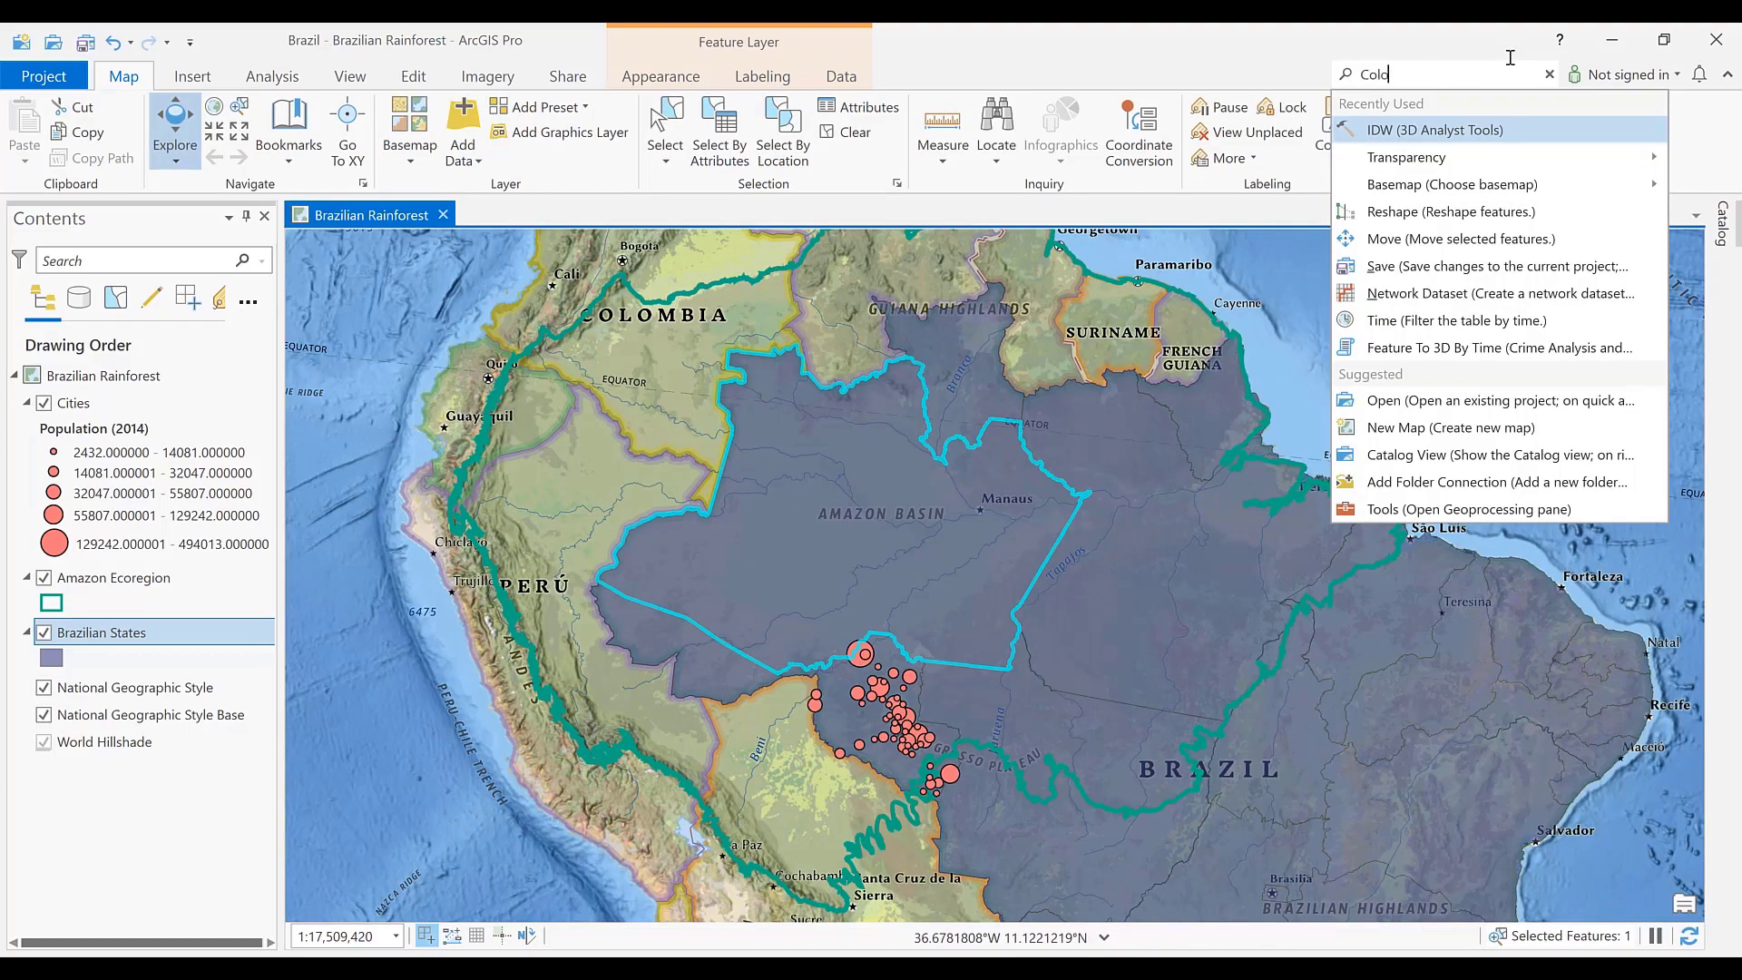
text(r)
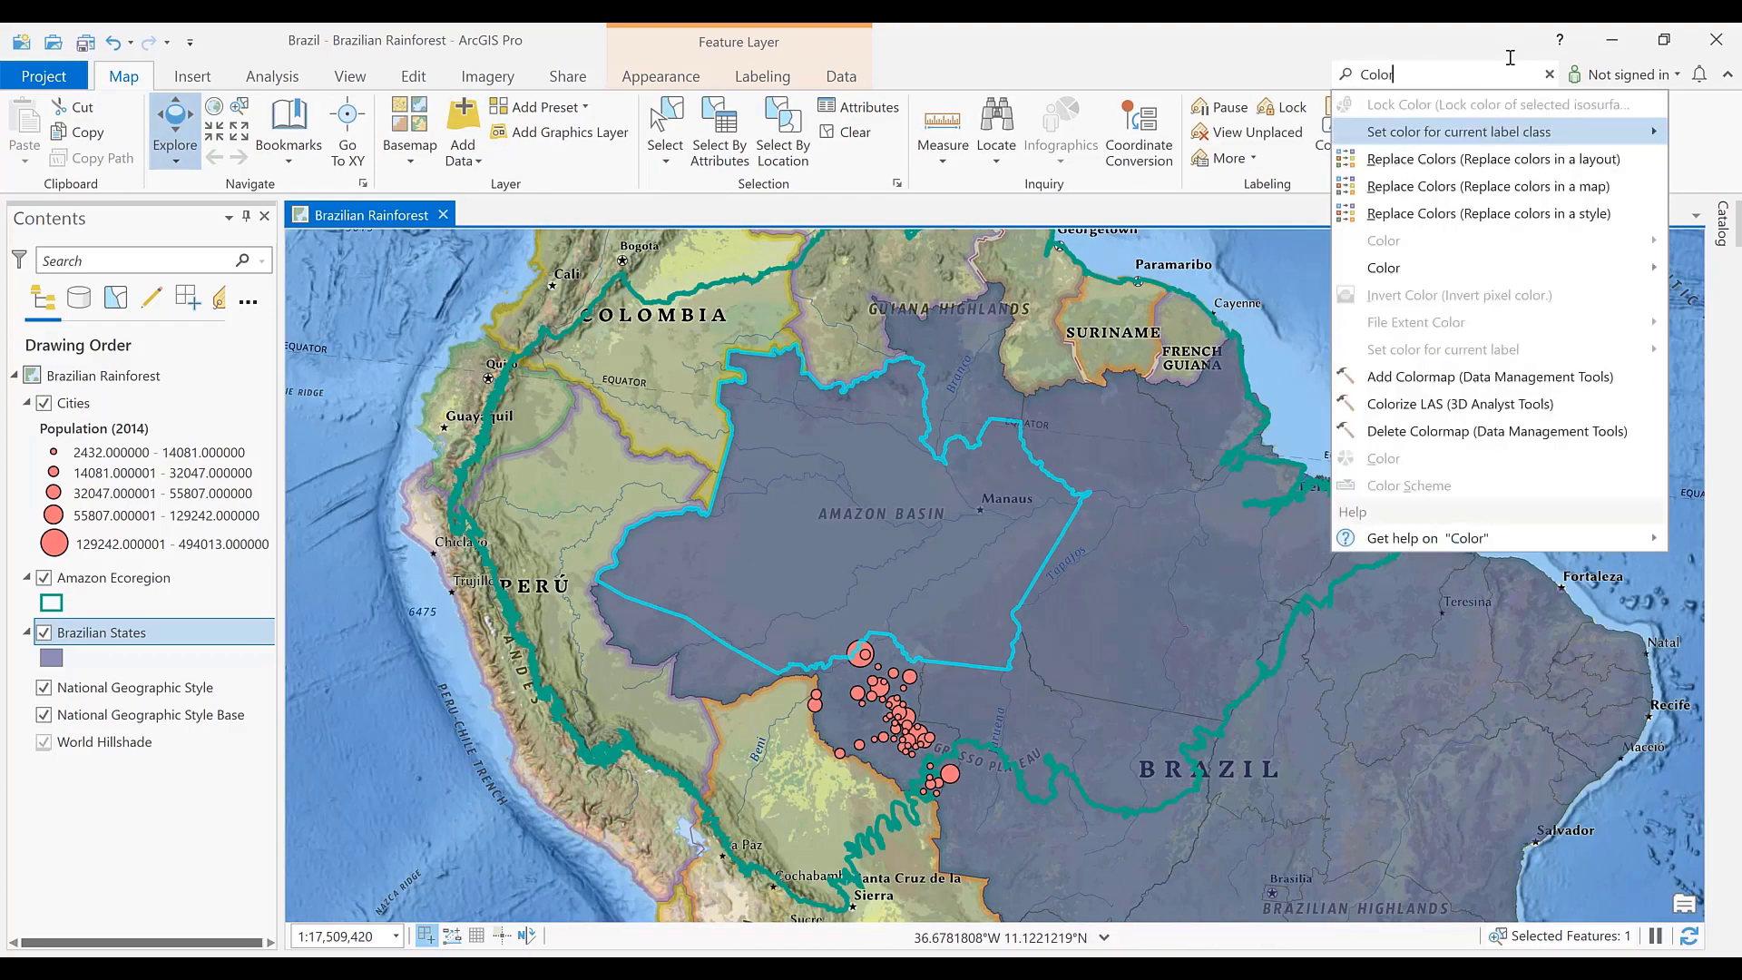
mouse_move(1340, 535)
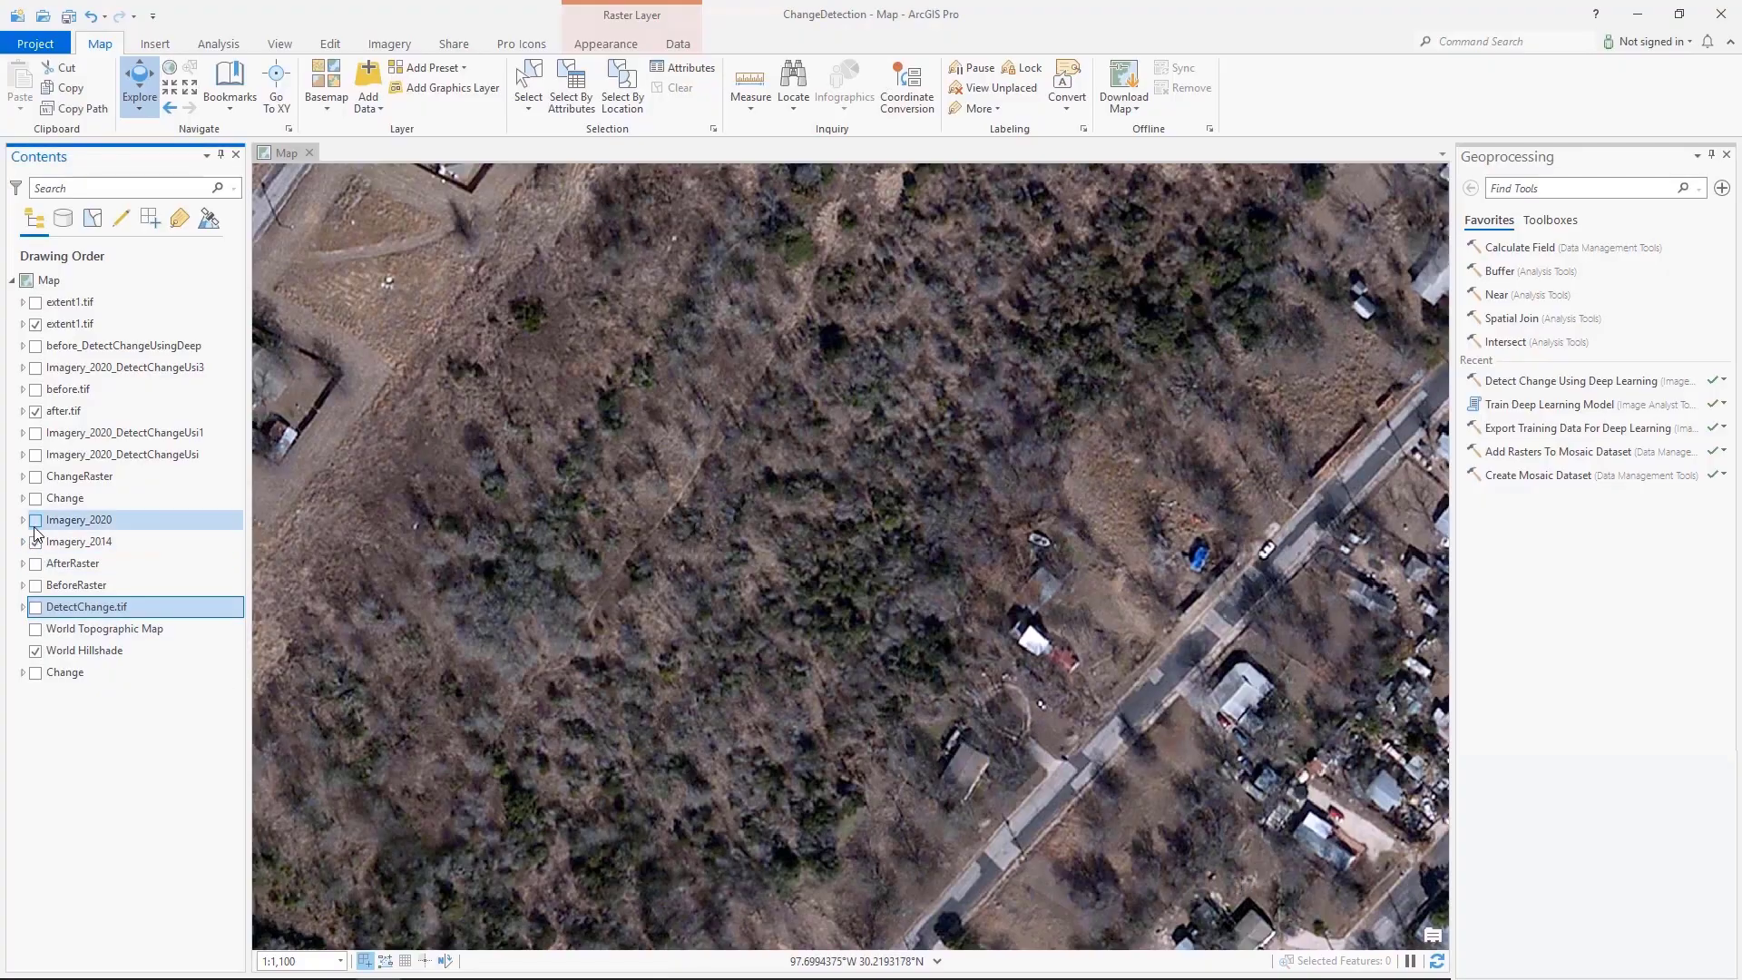
Toggle Imagery_2020 to compare against the 2014 imagery, then hide the labelled building polygons
click(36, 520)
click(35, 524)
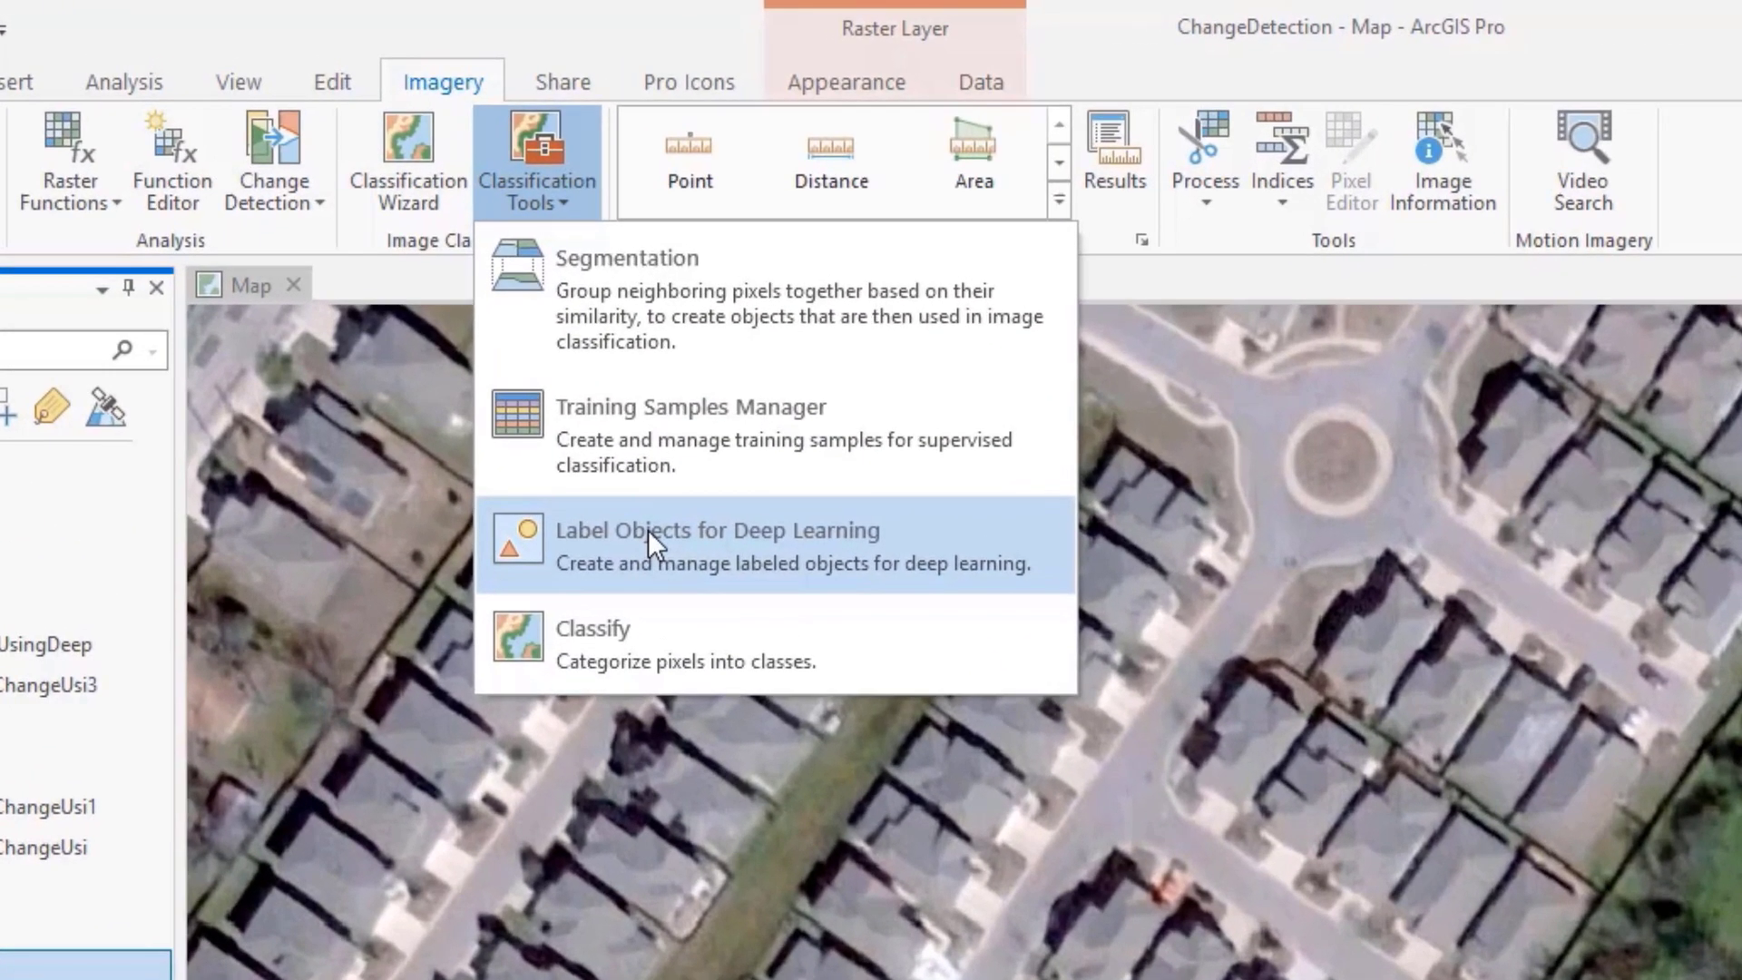
click(643, 520)
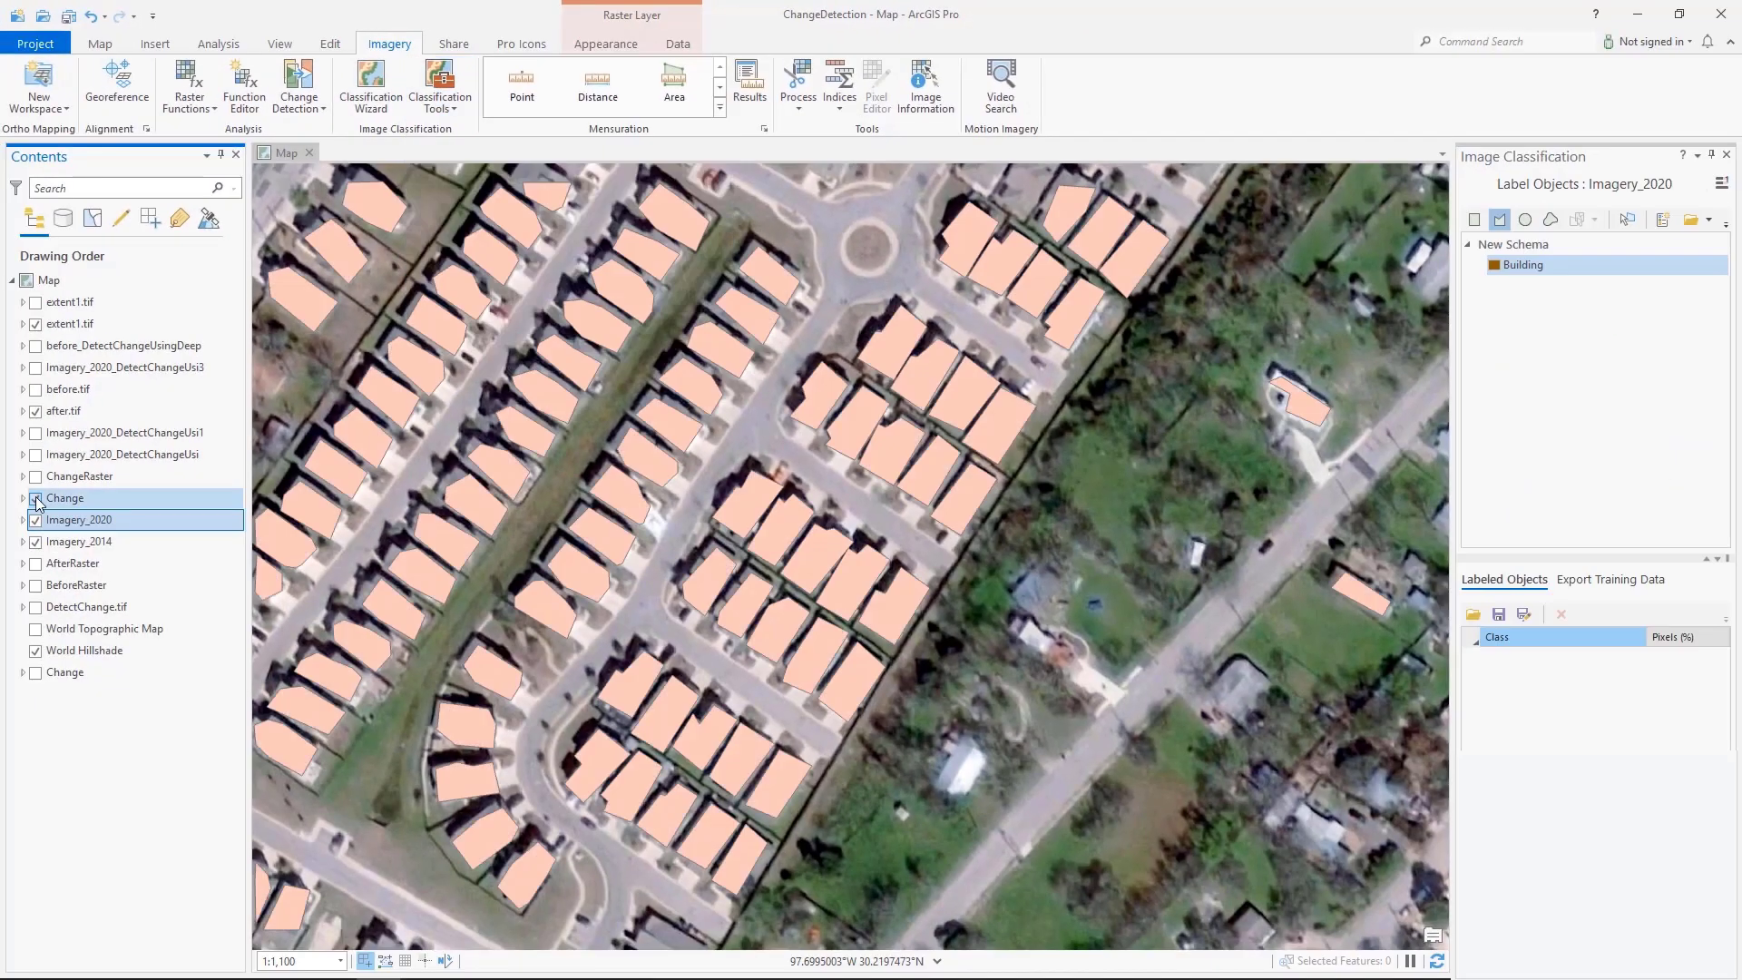
click(37, 498)
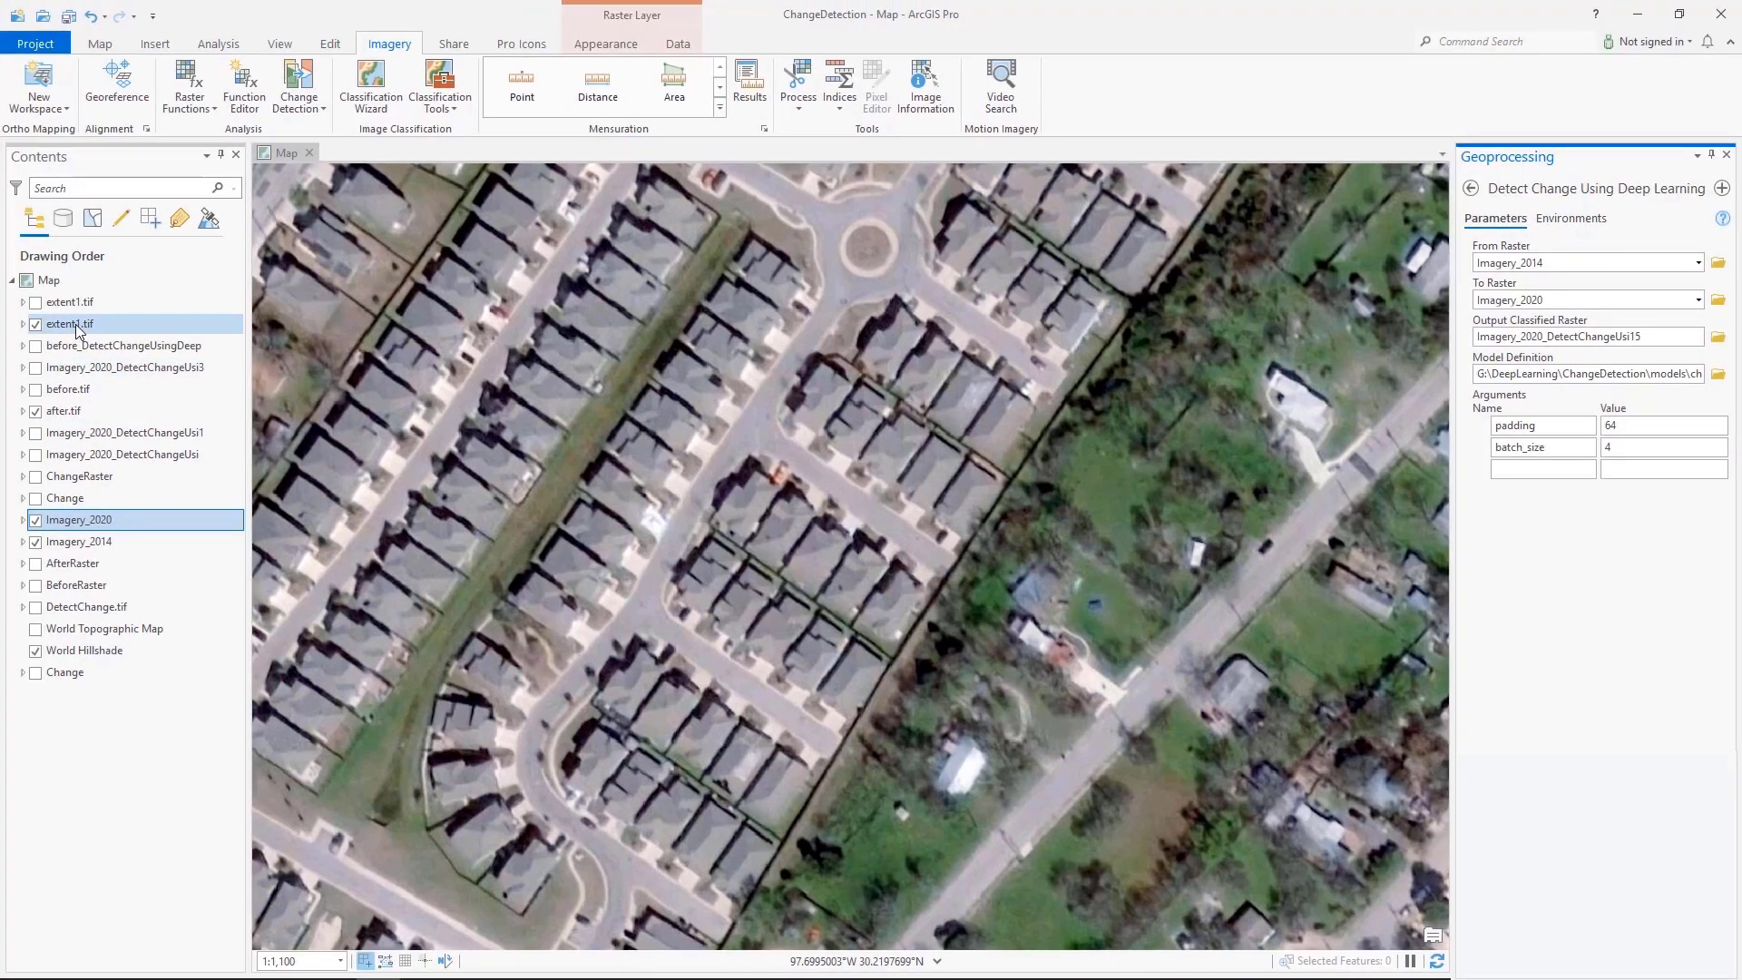
Toggle extent1.tif, turn on DetectChange.tif and swipe it against the imagery beneath
click(77, 326)
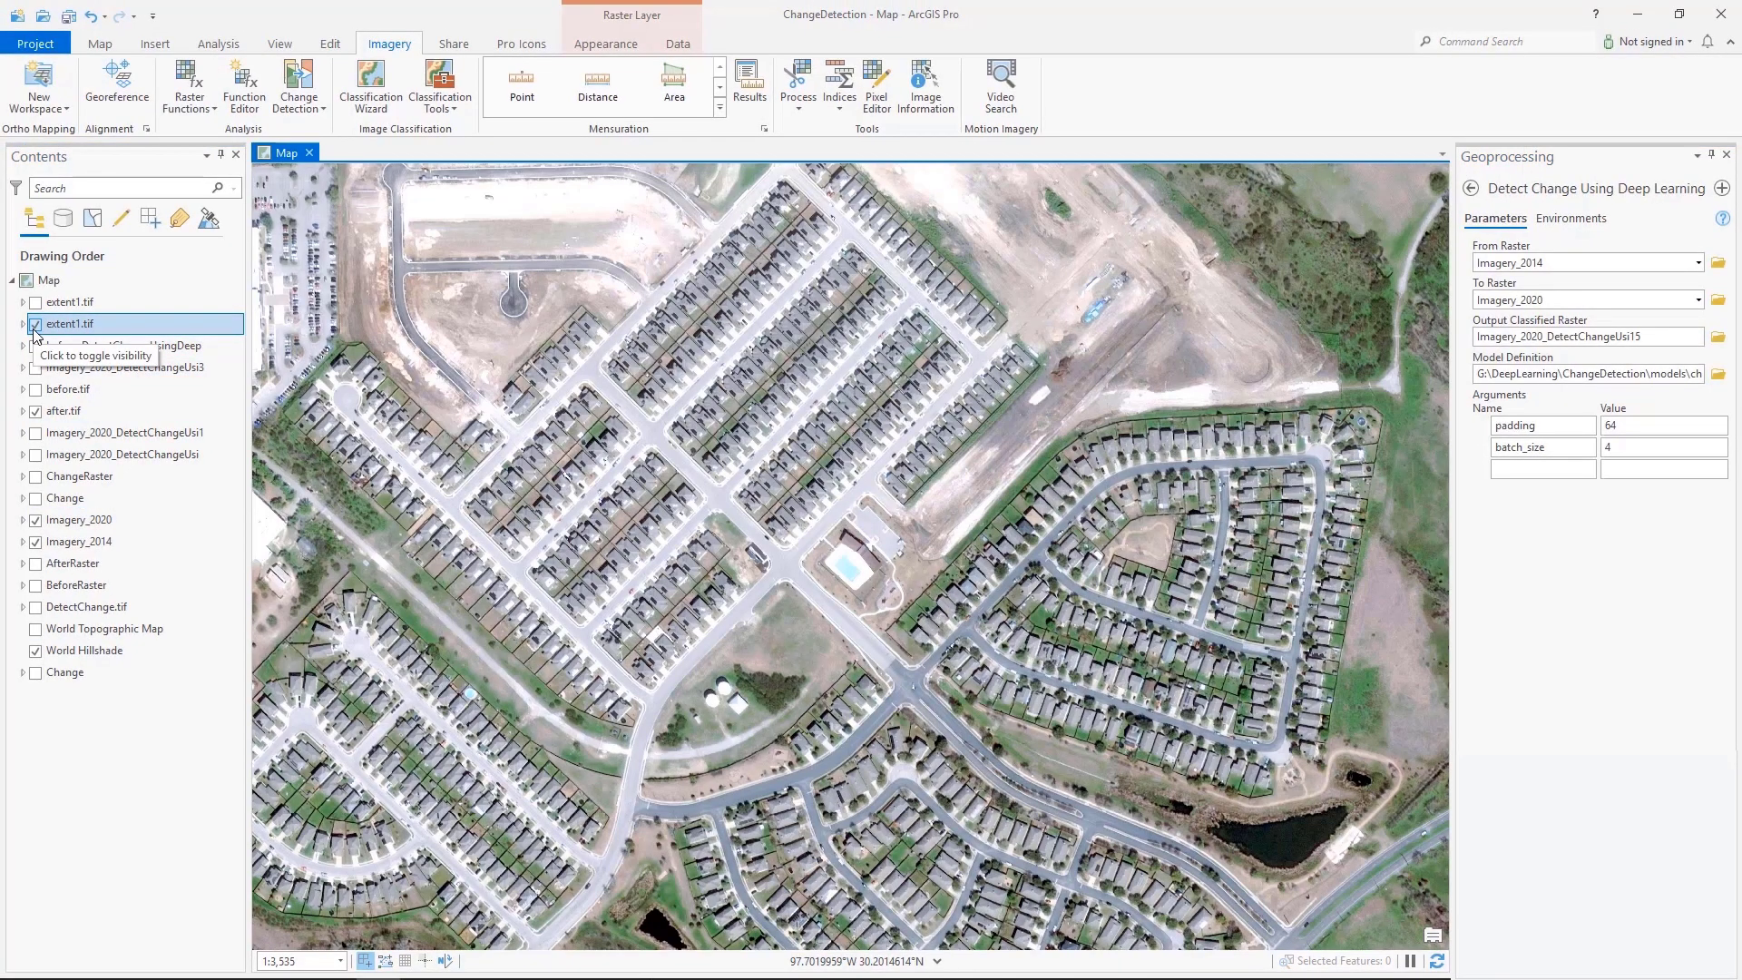
click(102, 305)
click(36, 325)
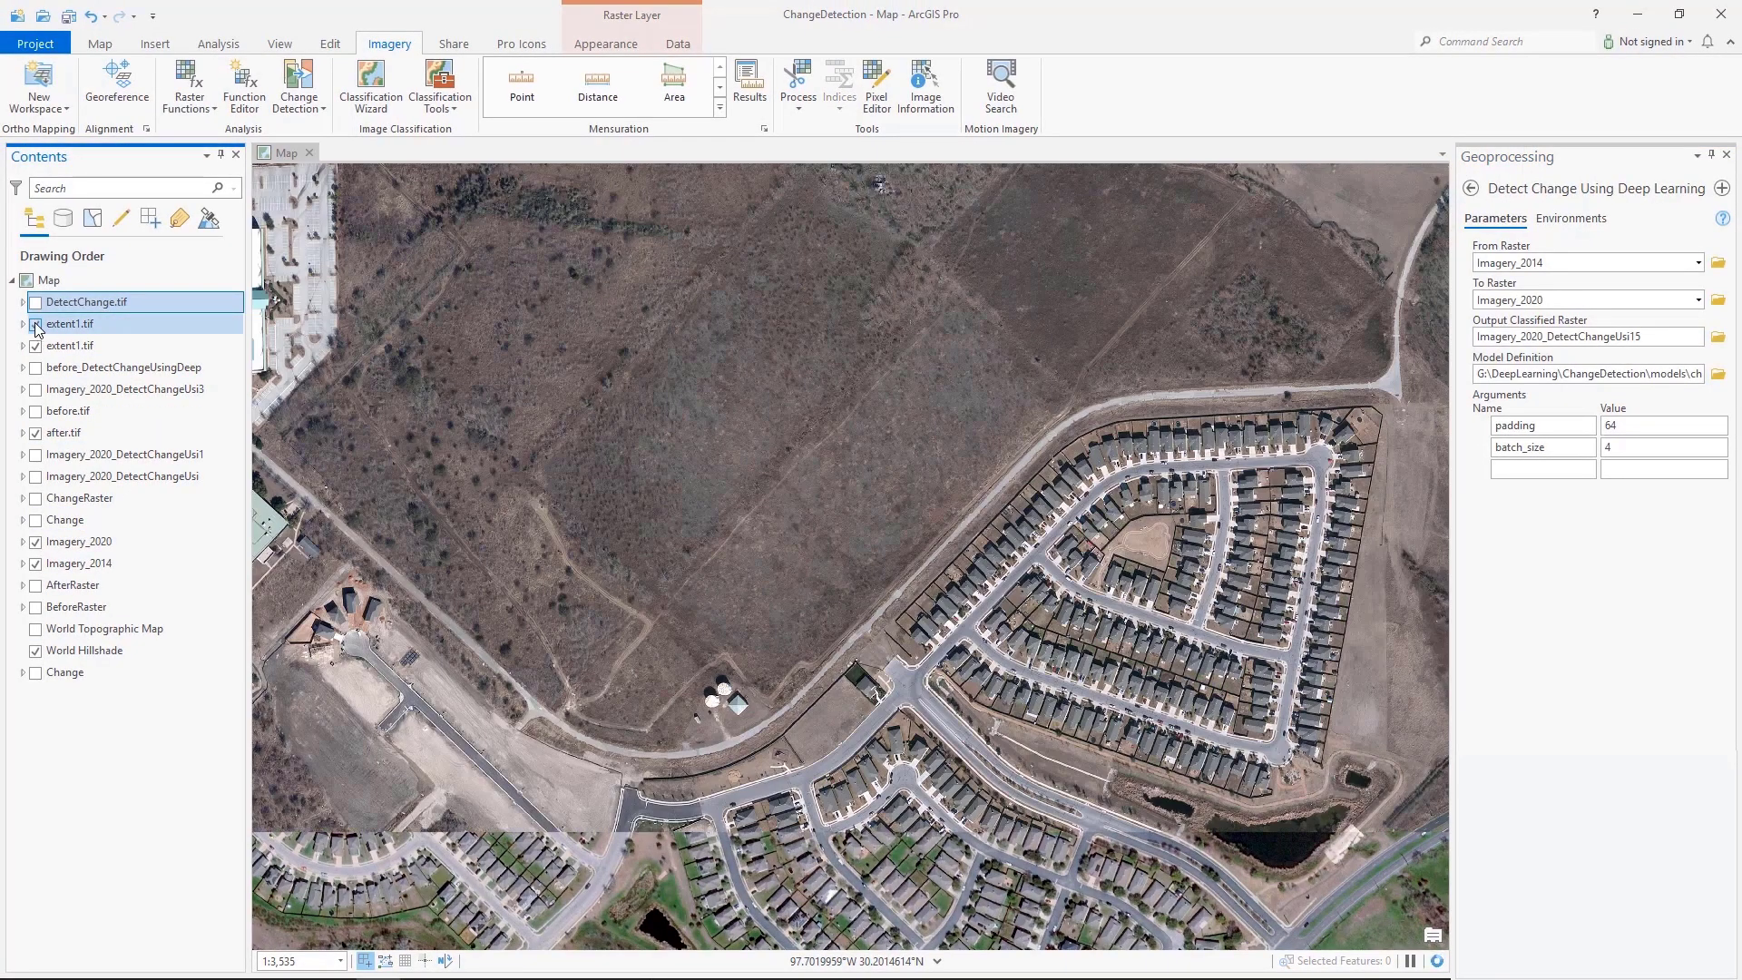
click(36, 324)
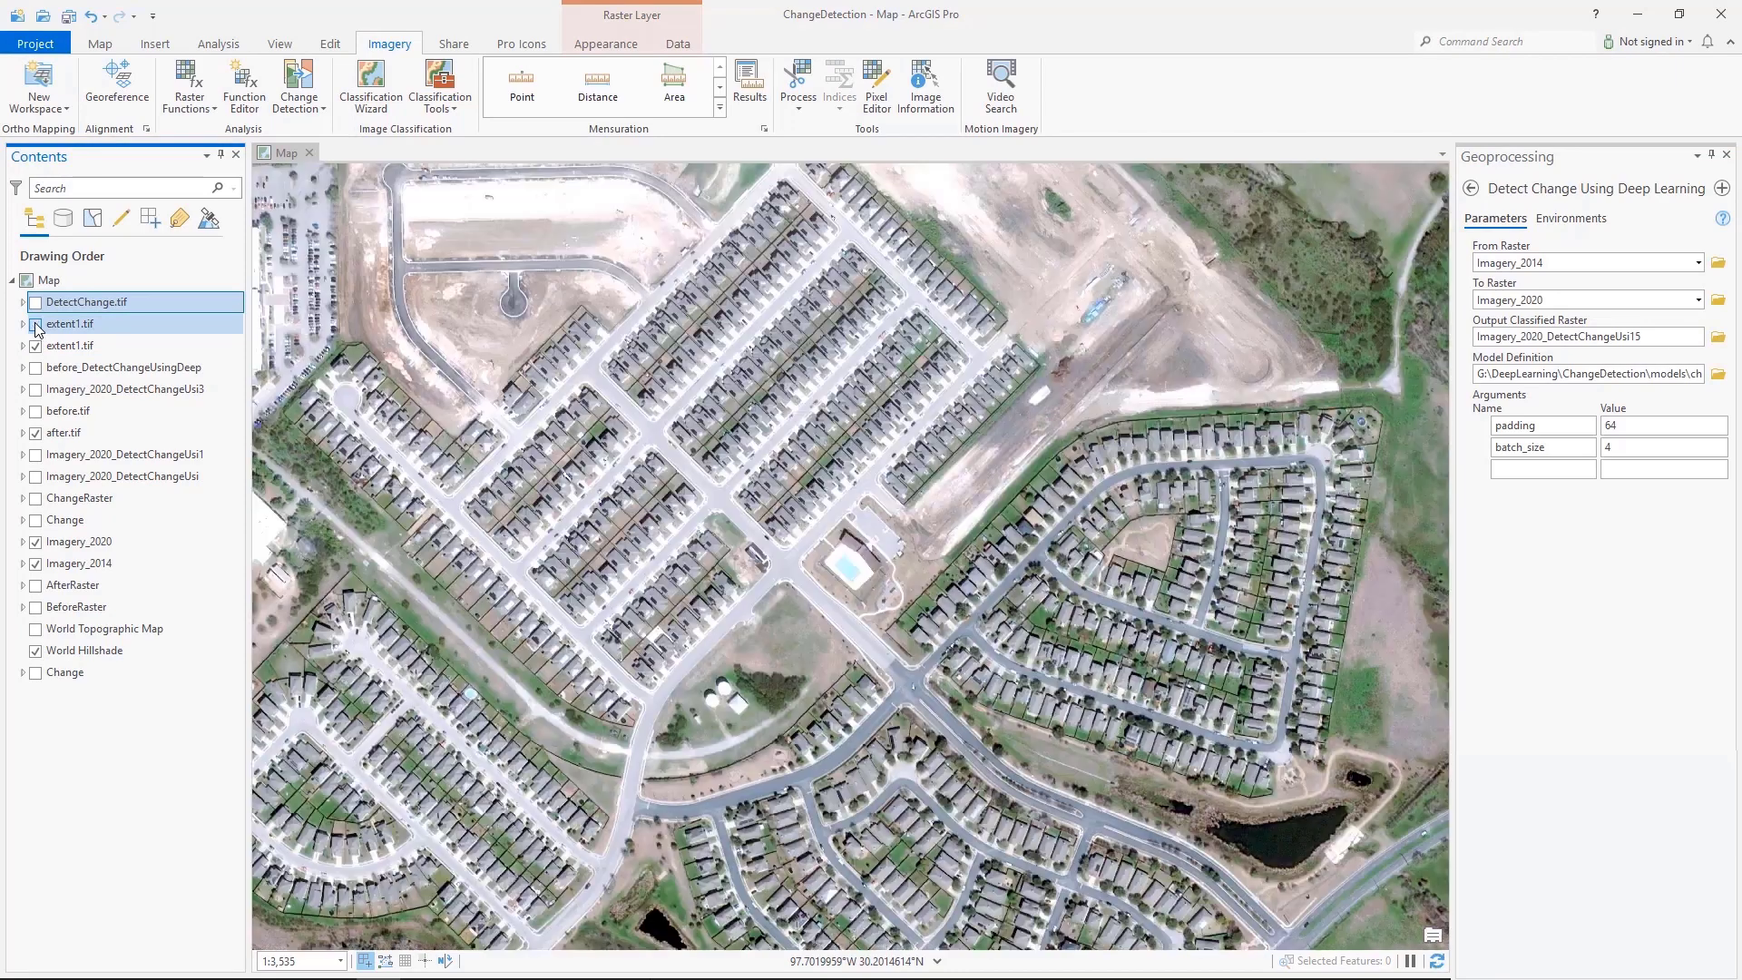
click(35, 303)
click(605, 43)
click(424, 67)
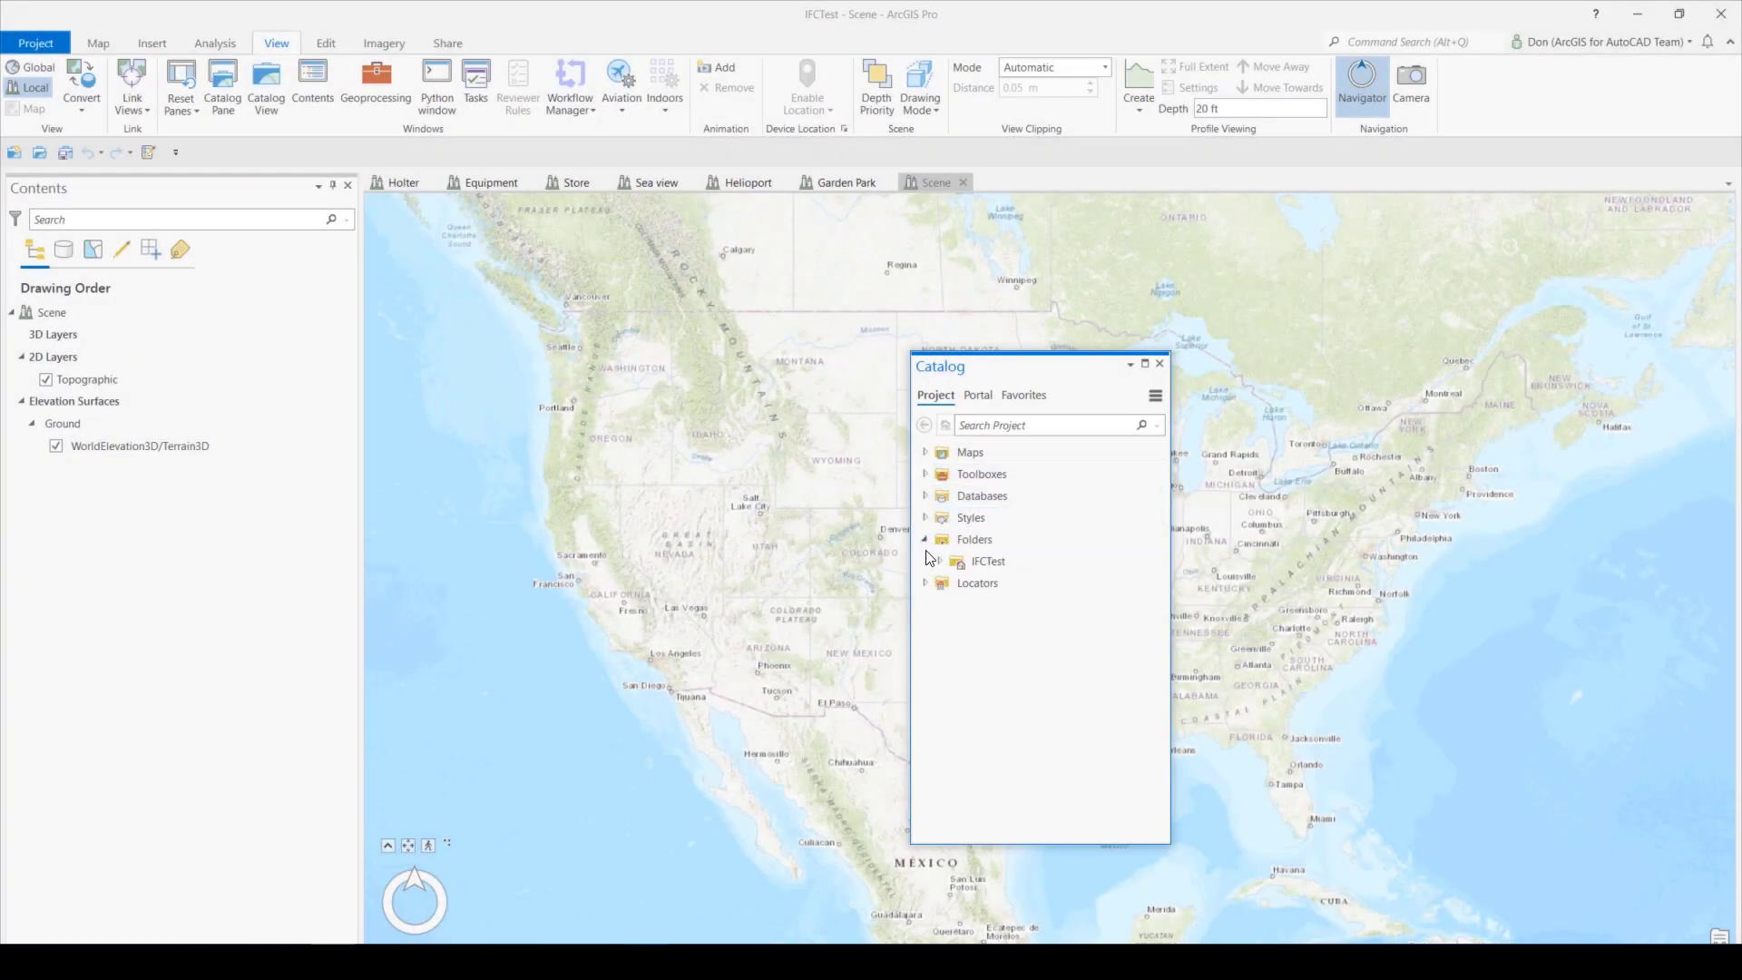
Add the Holter_Tower IFC model from IFCTest under 3D Layers and show its Piping layer
click(938, 561)
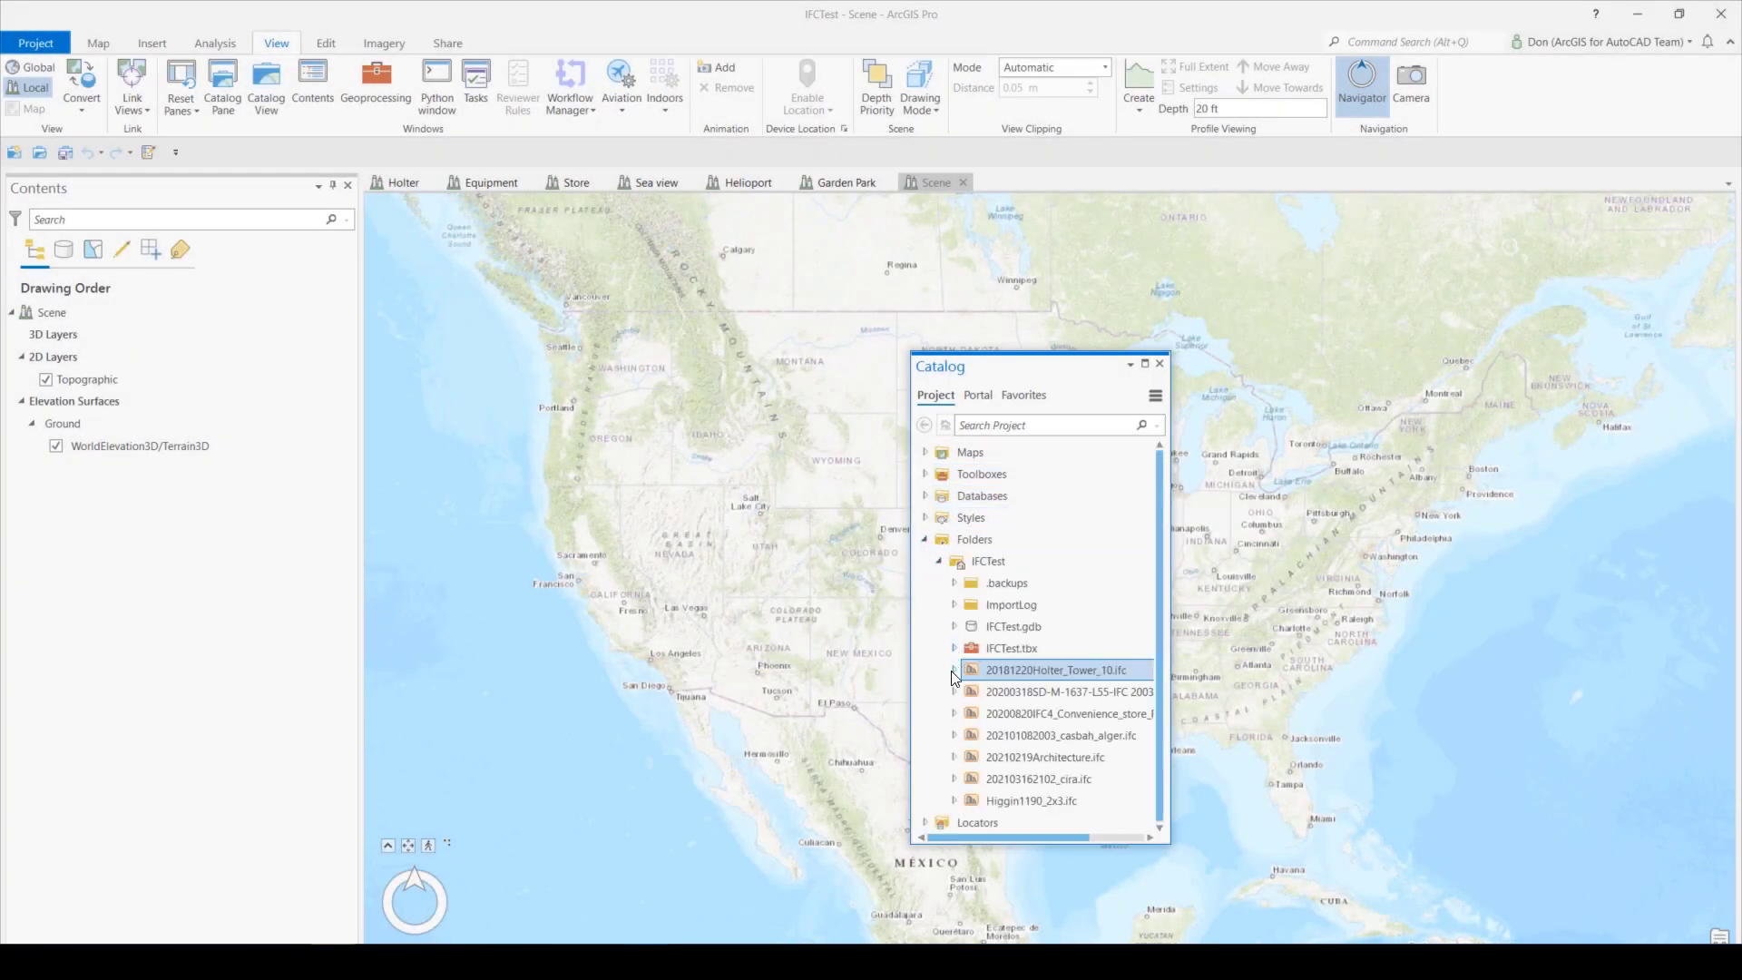
drag(540, 543, 146, 383)
drag(68, 340, 63, 336)
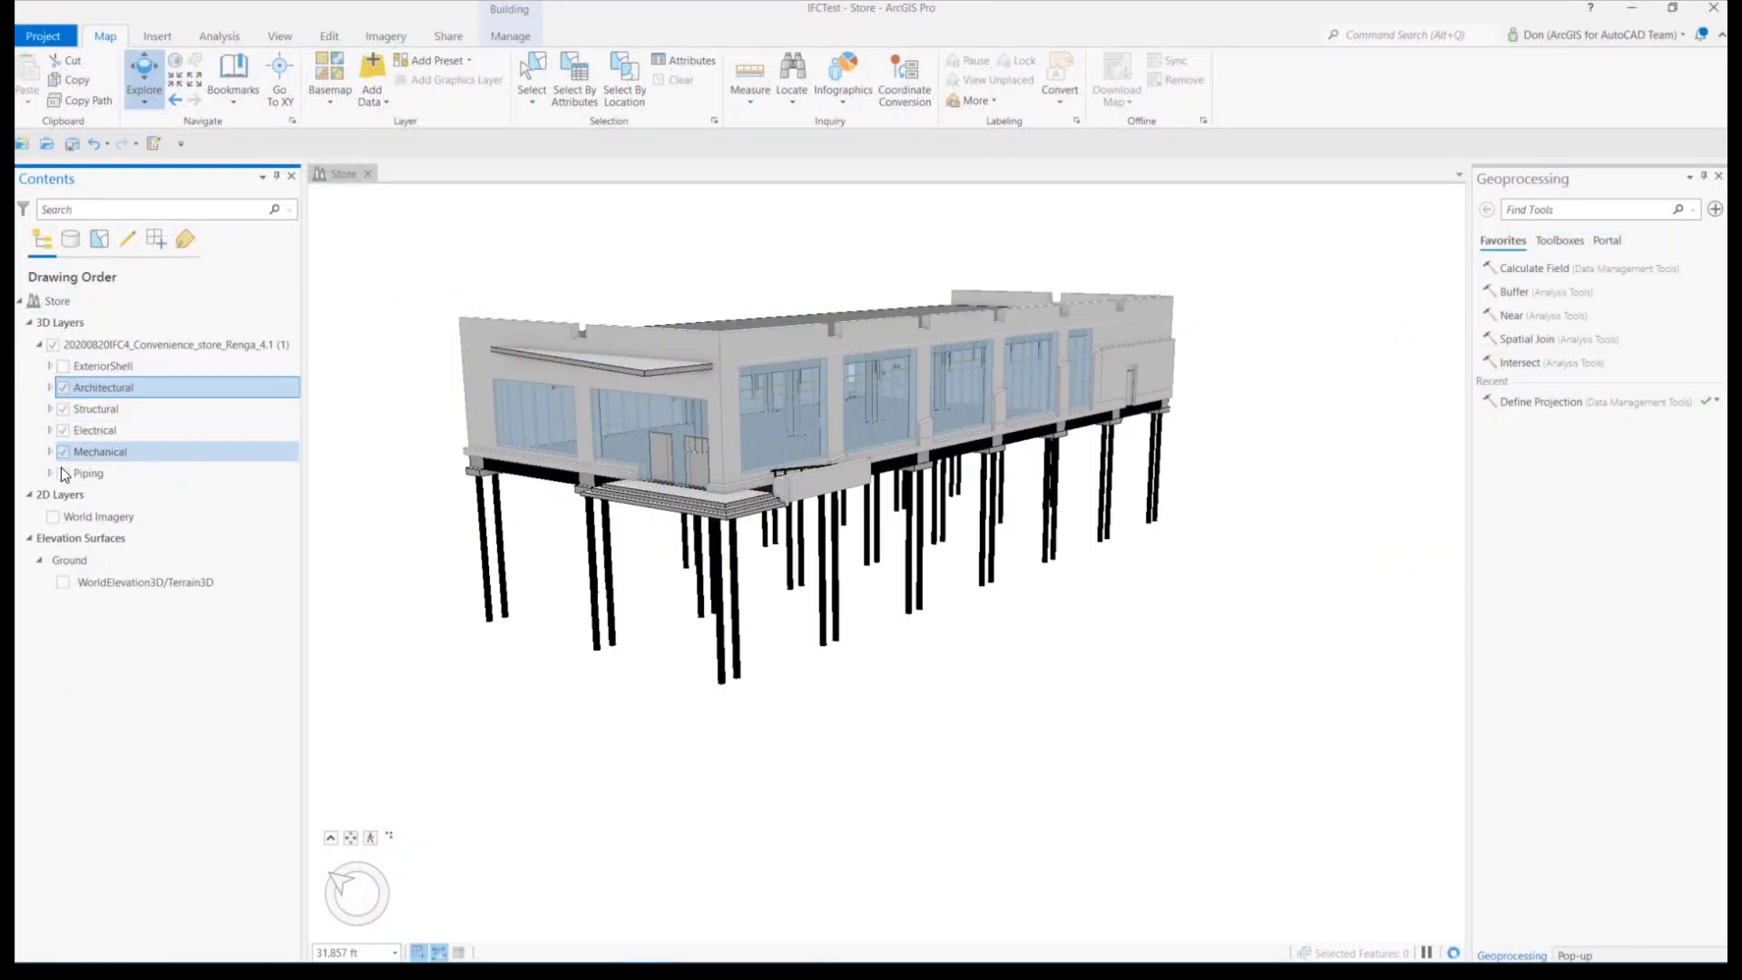
click(63, 473)
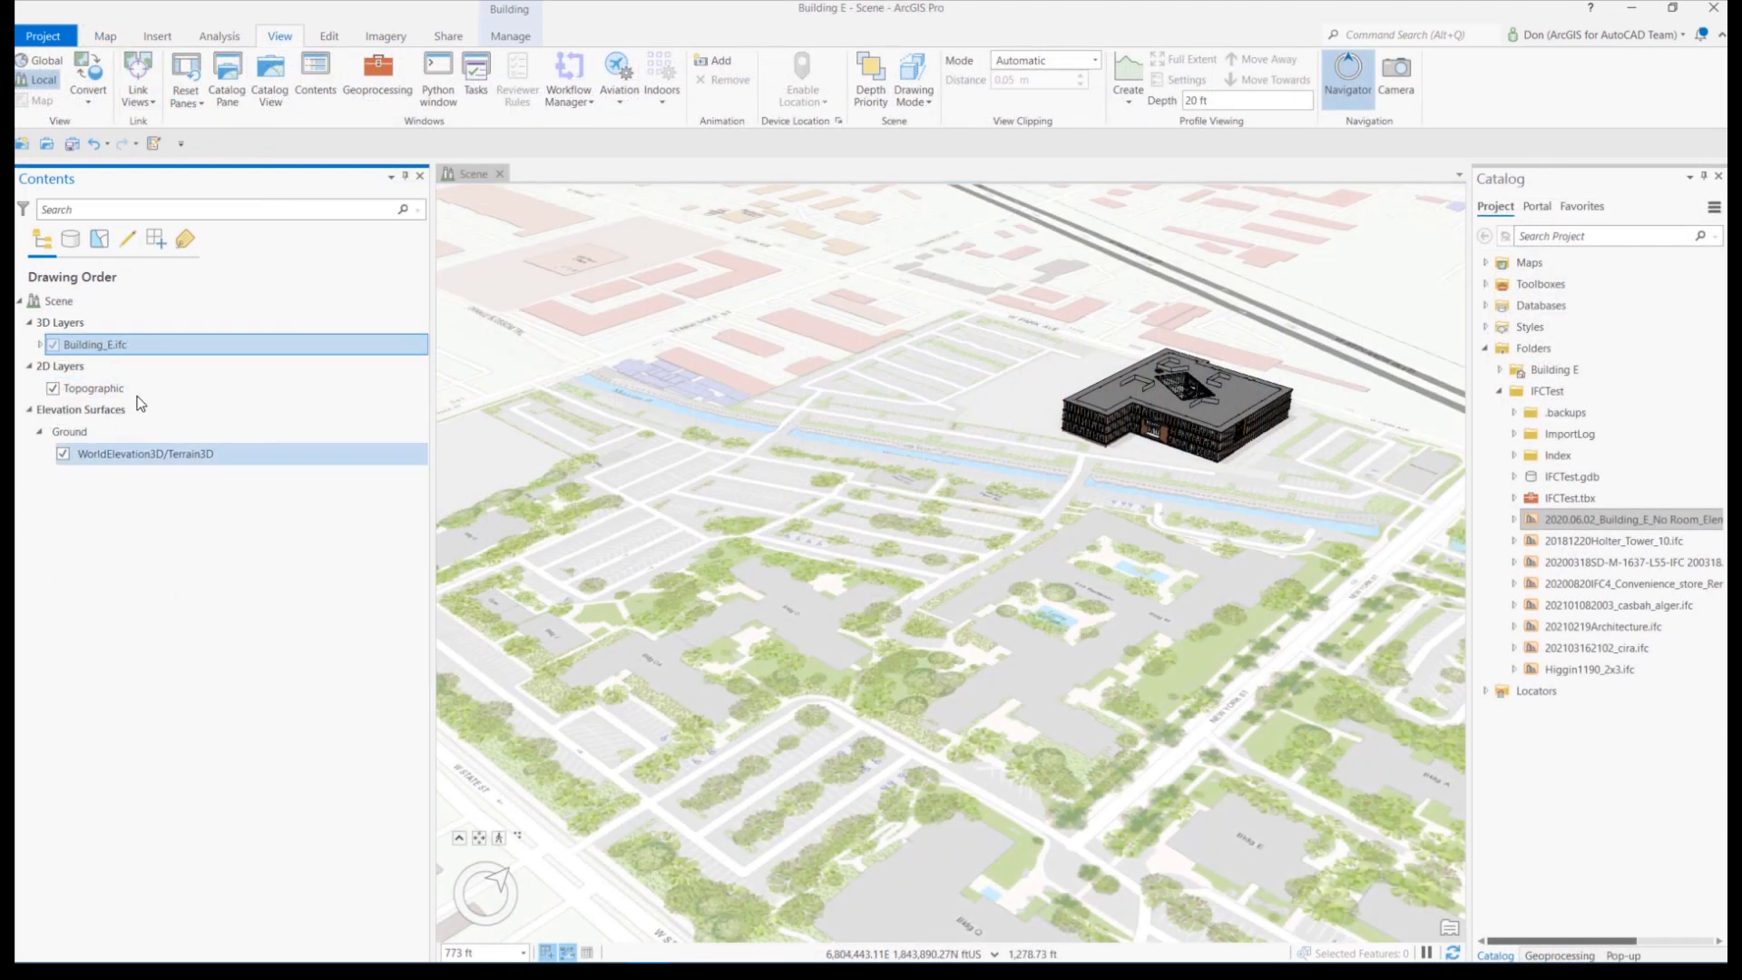
Share the Building E model as a web layer
right_click(124, 347)
mouse_move(145, 354)
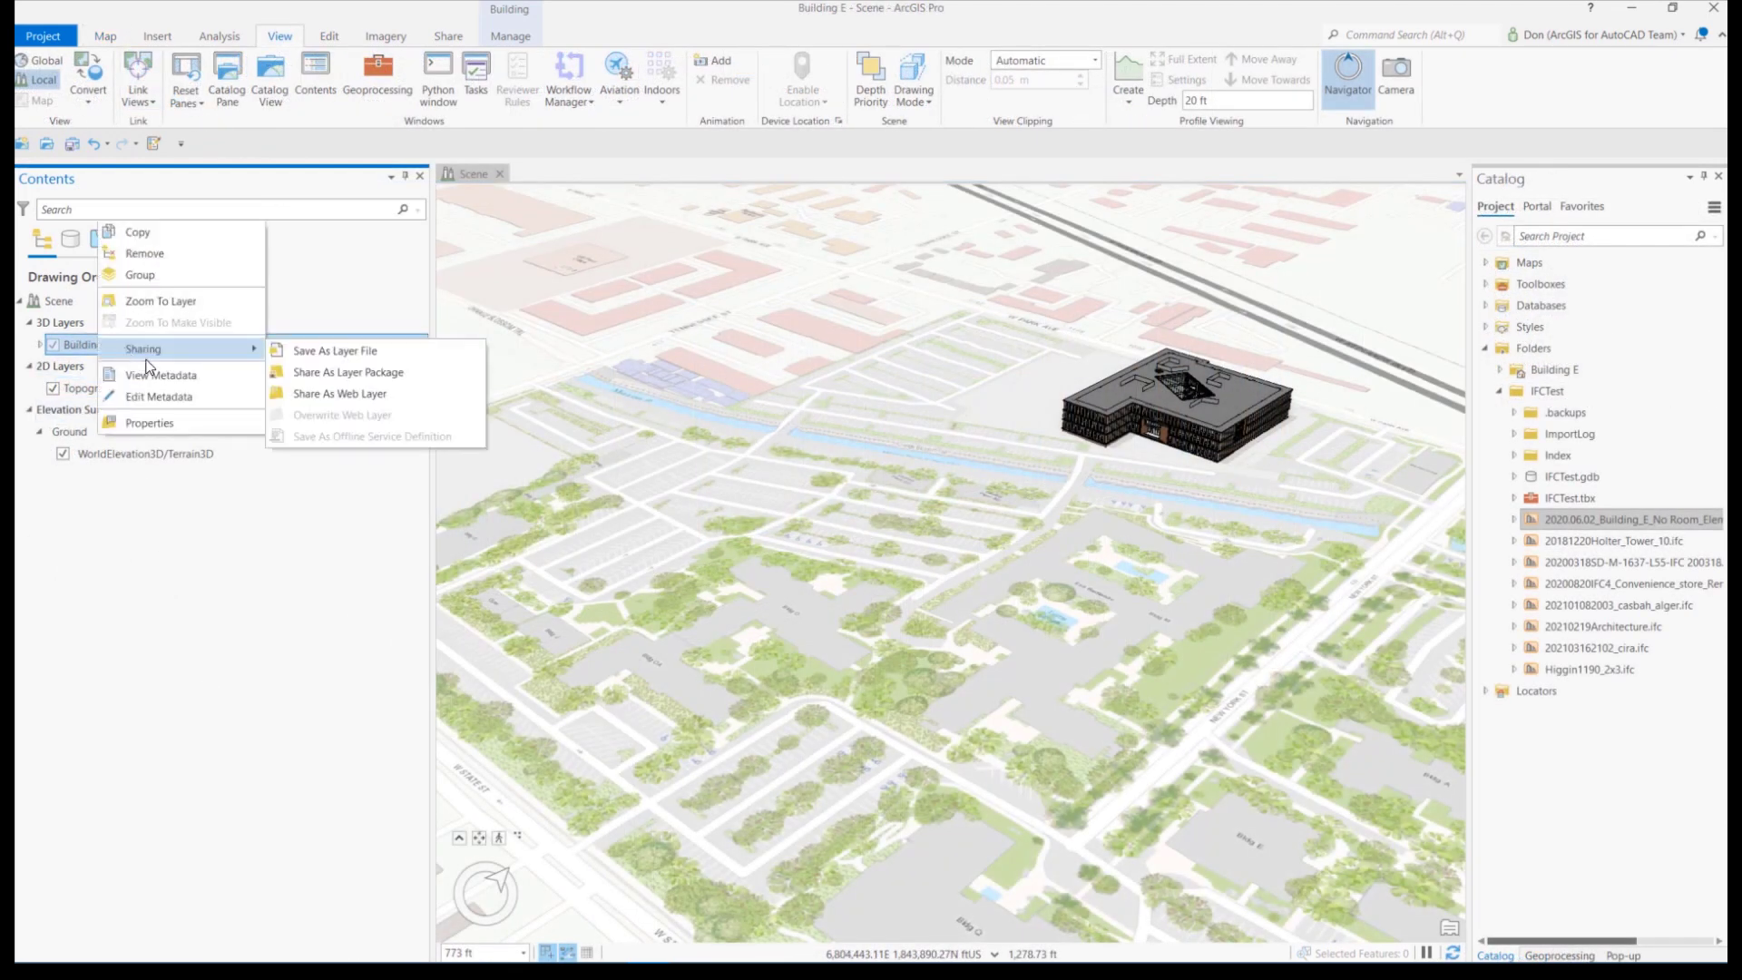
click(329, 393)
Publish the building web layer, then show only level 1 in Building explorer
click(1278, 723)
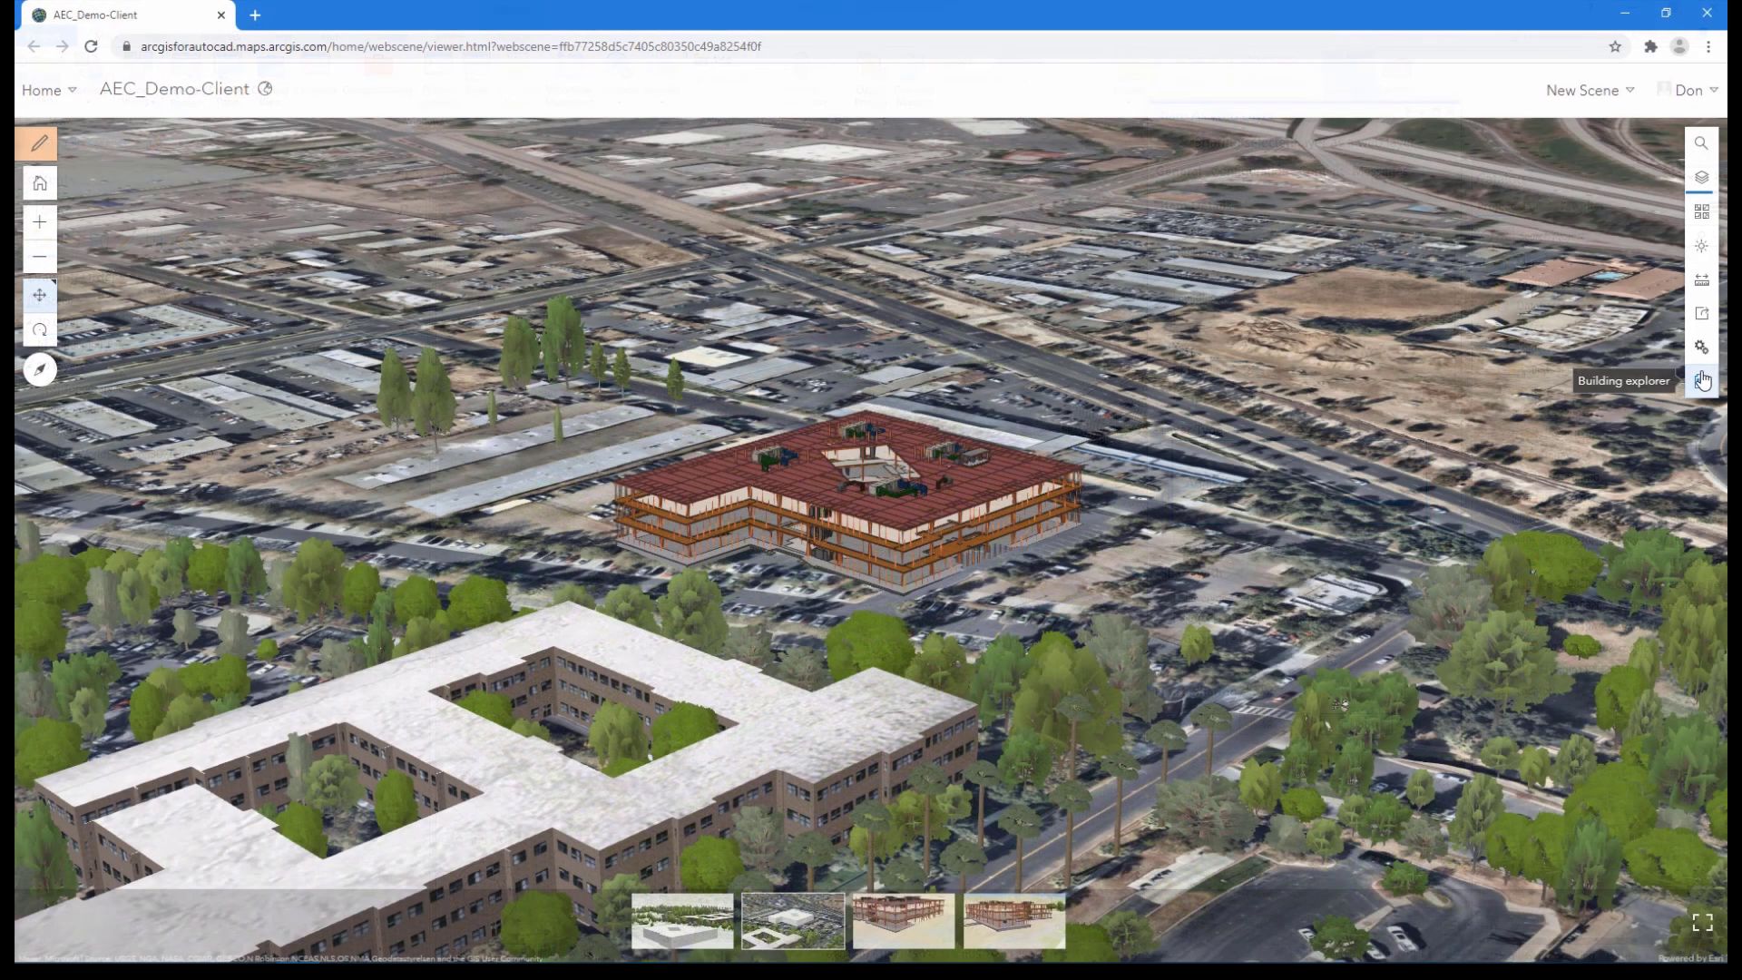
click(1703, 382)
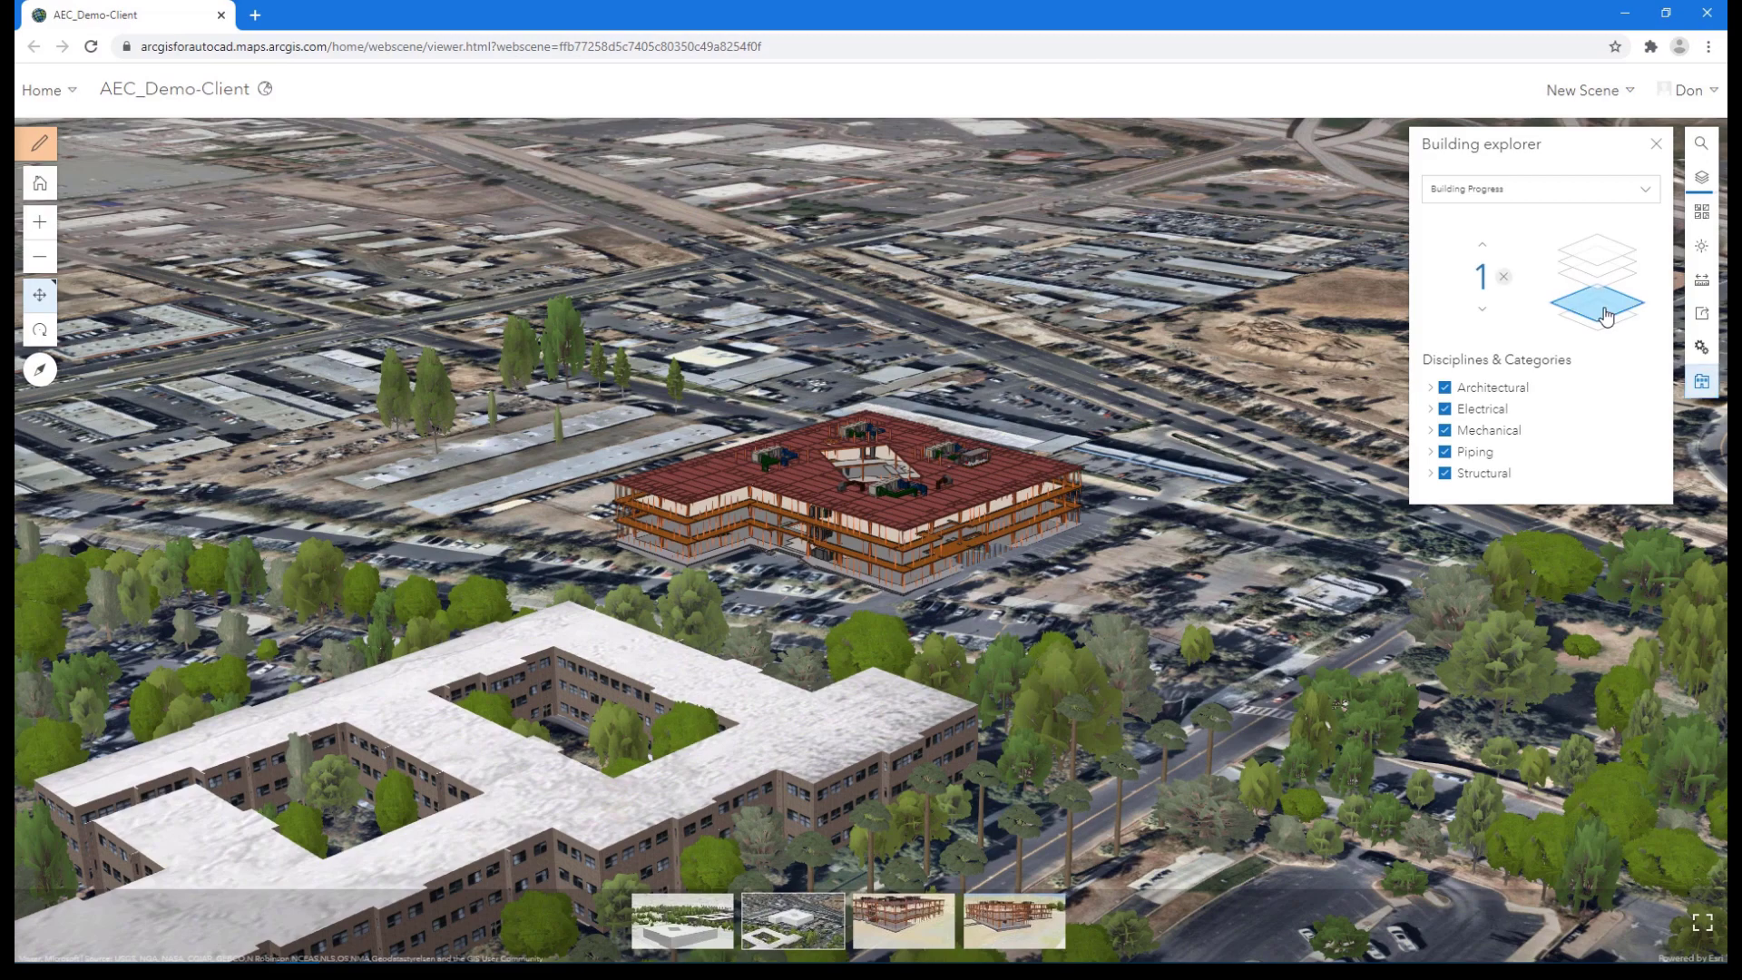
click(1606, 316)
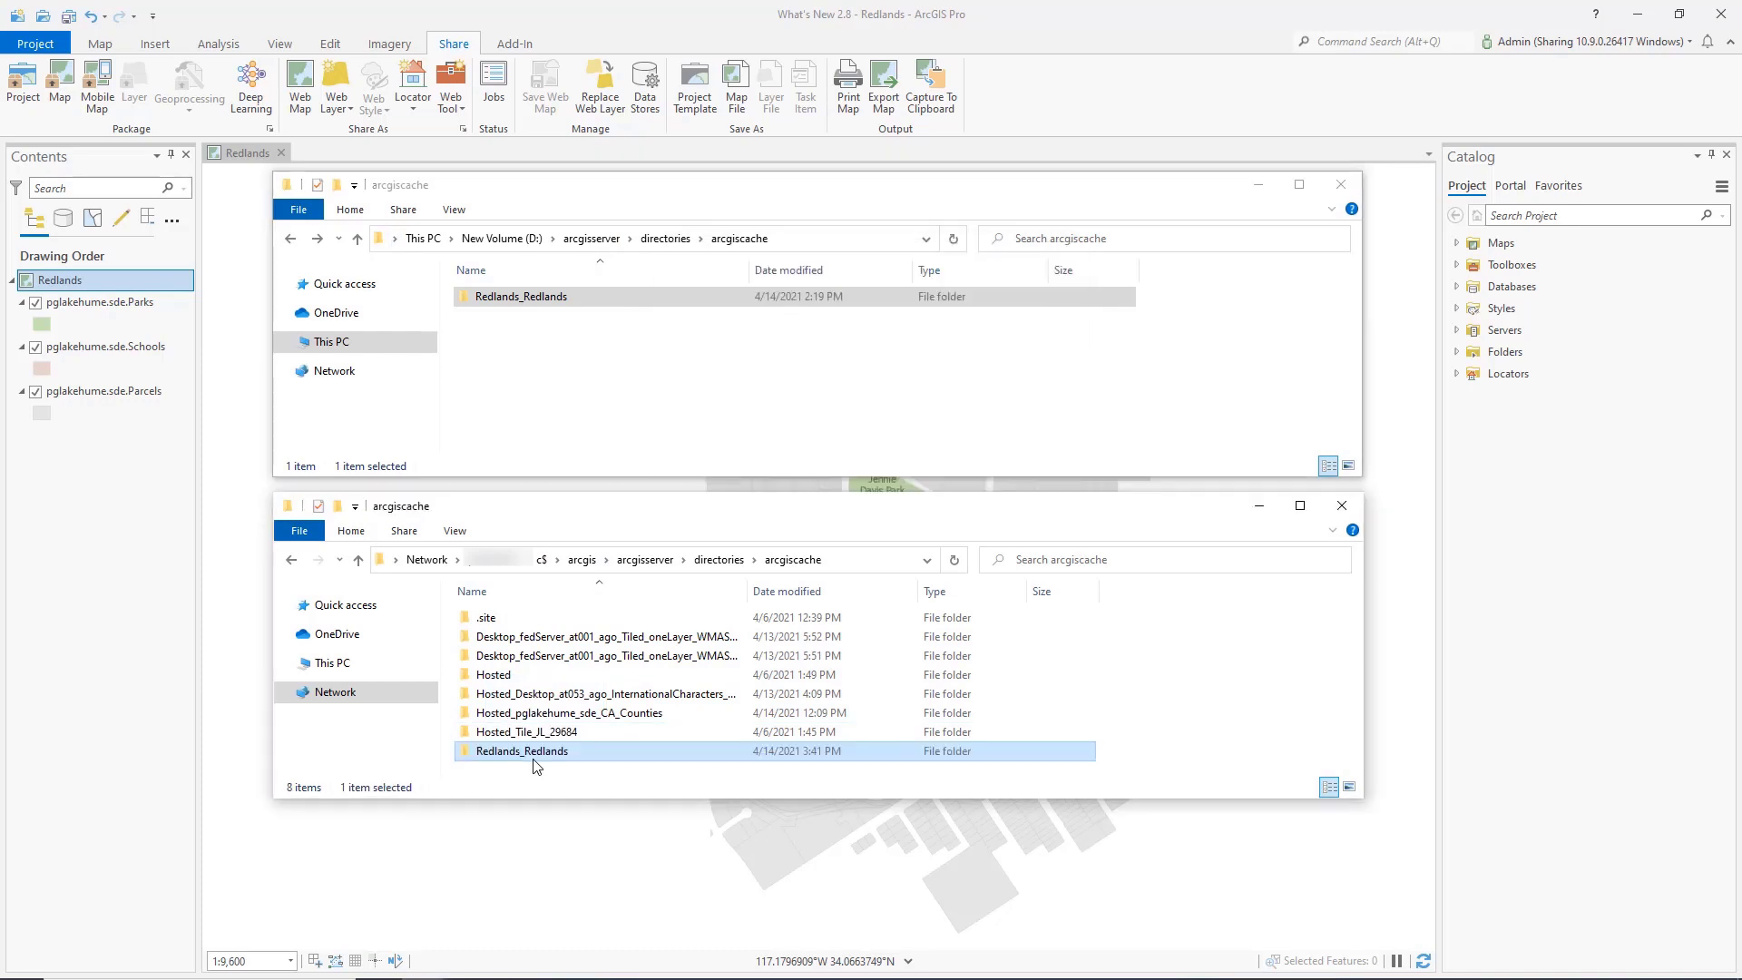
Start sharing the Redlands map as a web layer
click(444, 63)
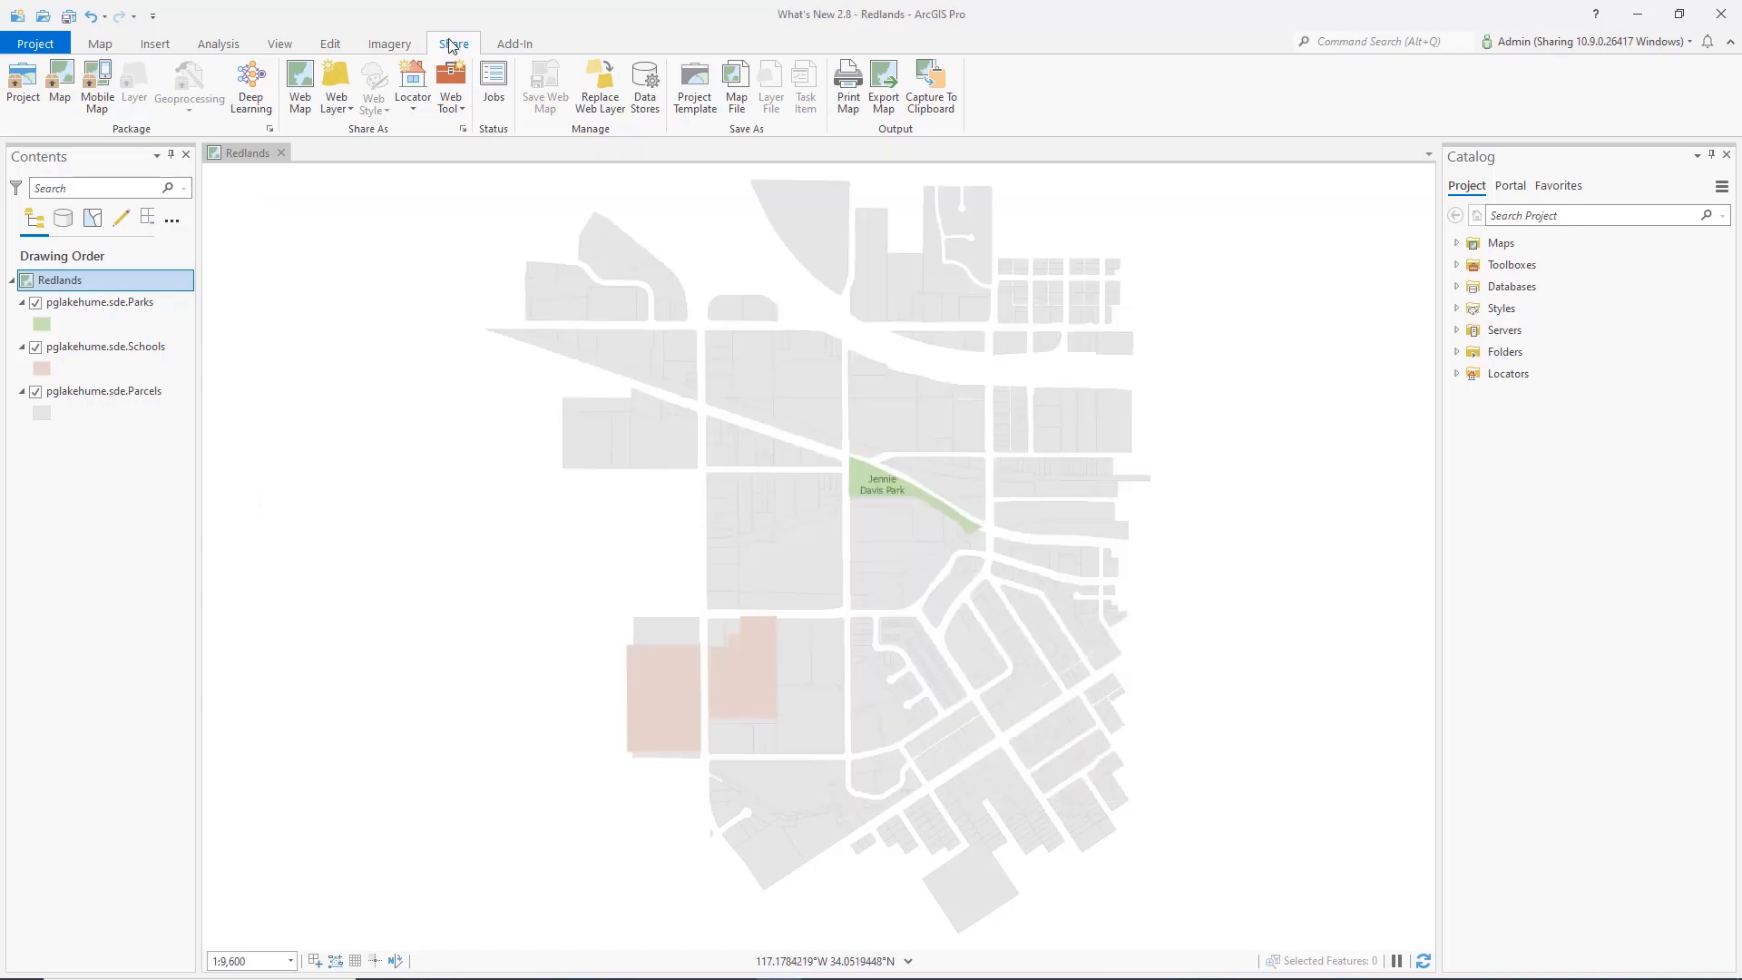
click(347, 84)
click(1677, 752)
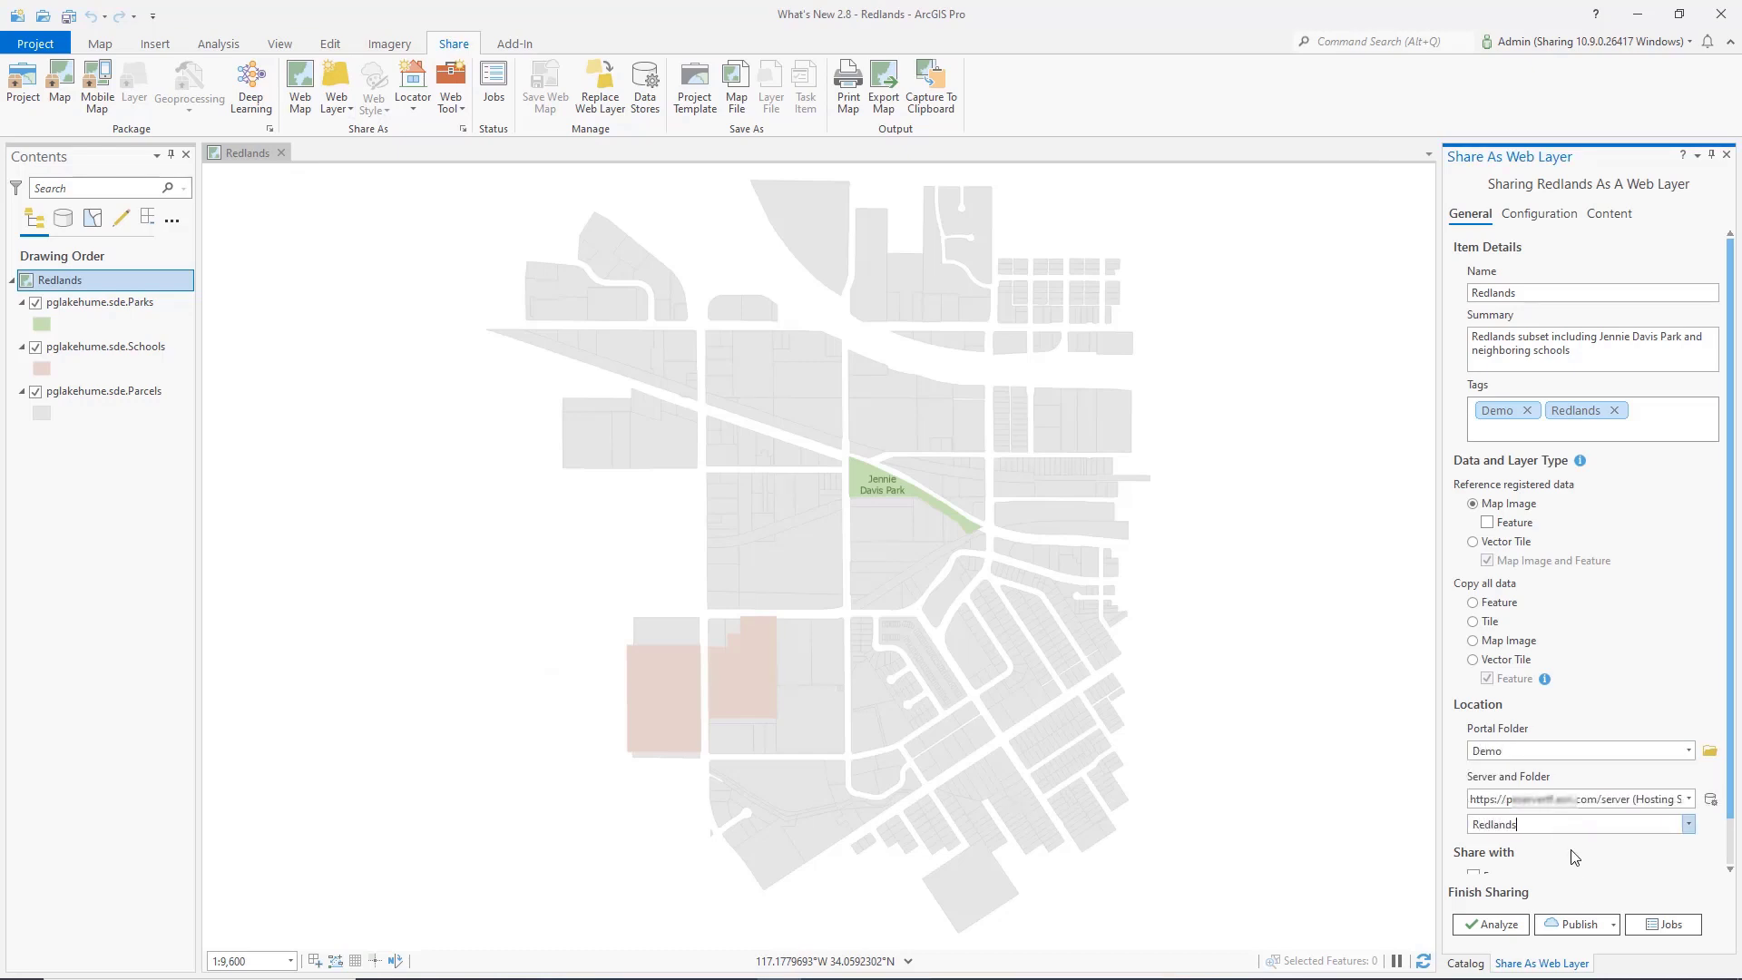
scroll(1575, 858, down, 1)
Set the map image layer to use the existing Redlands cache, publish, and open it online
click(1542, 215)
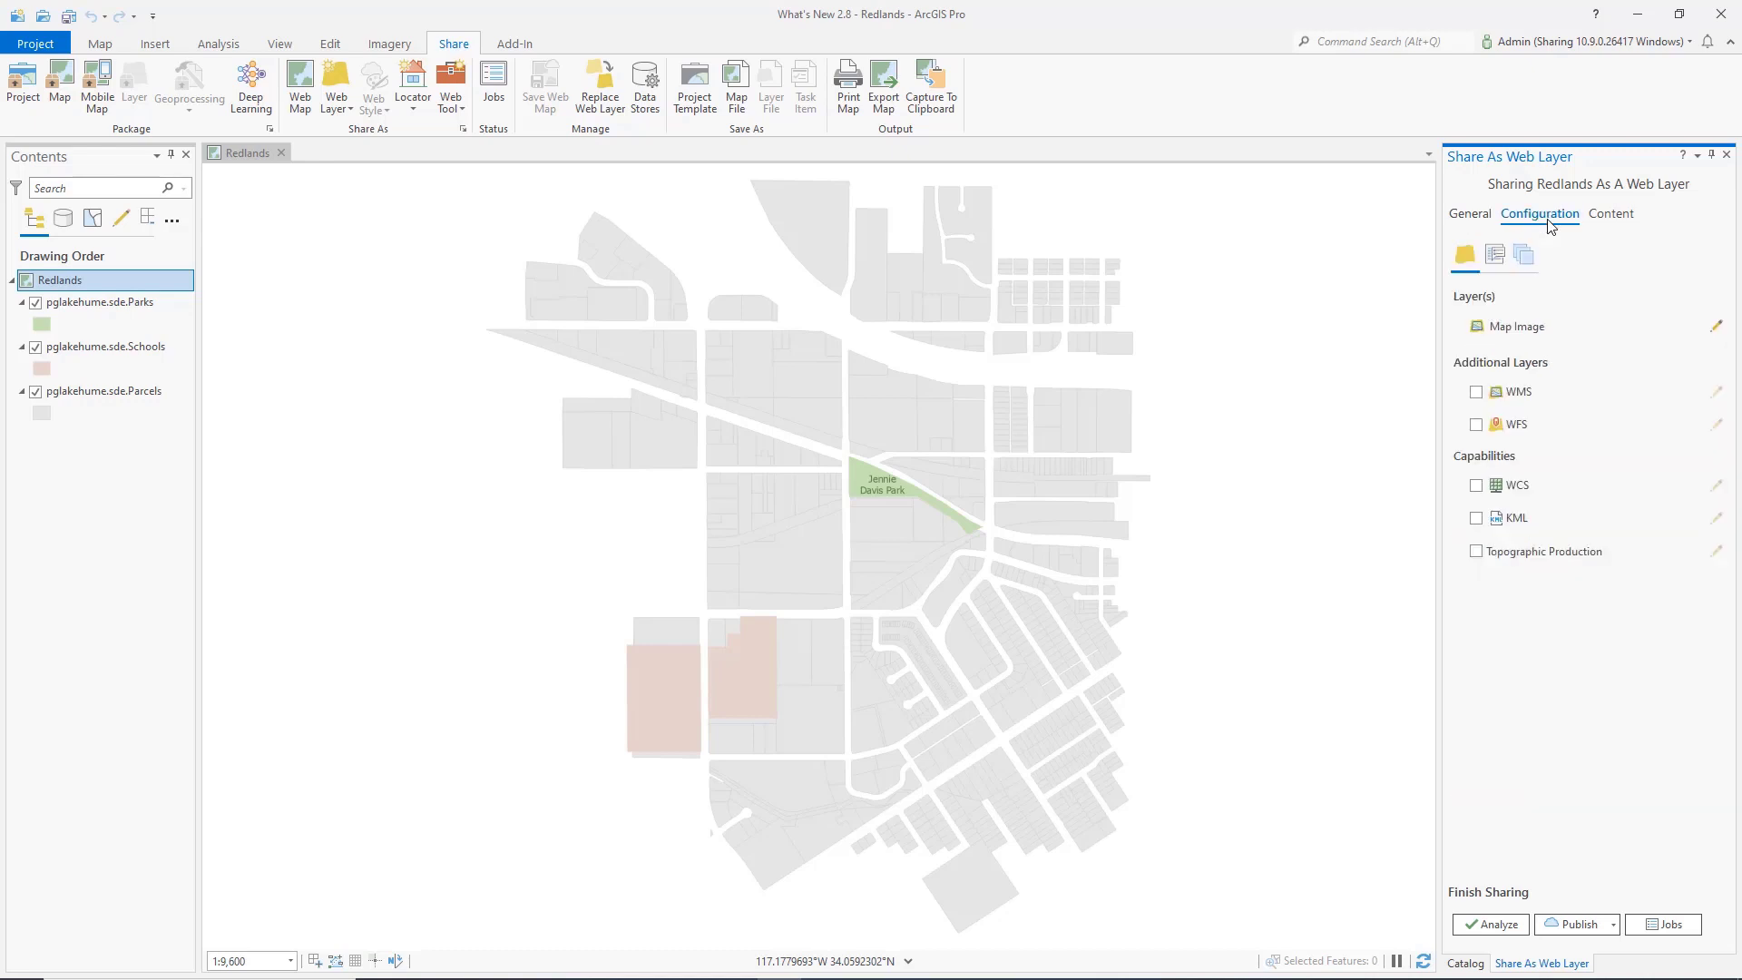
click(1716, 326)
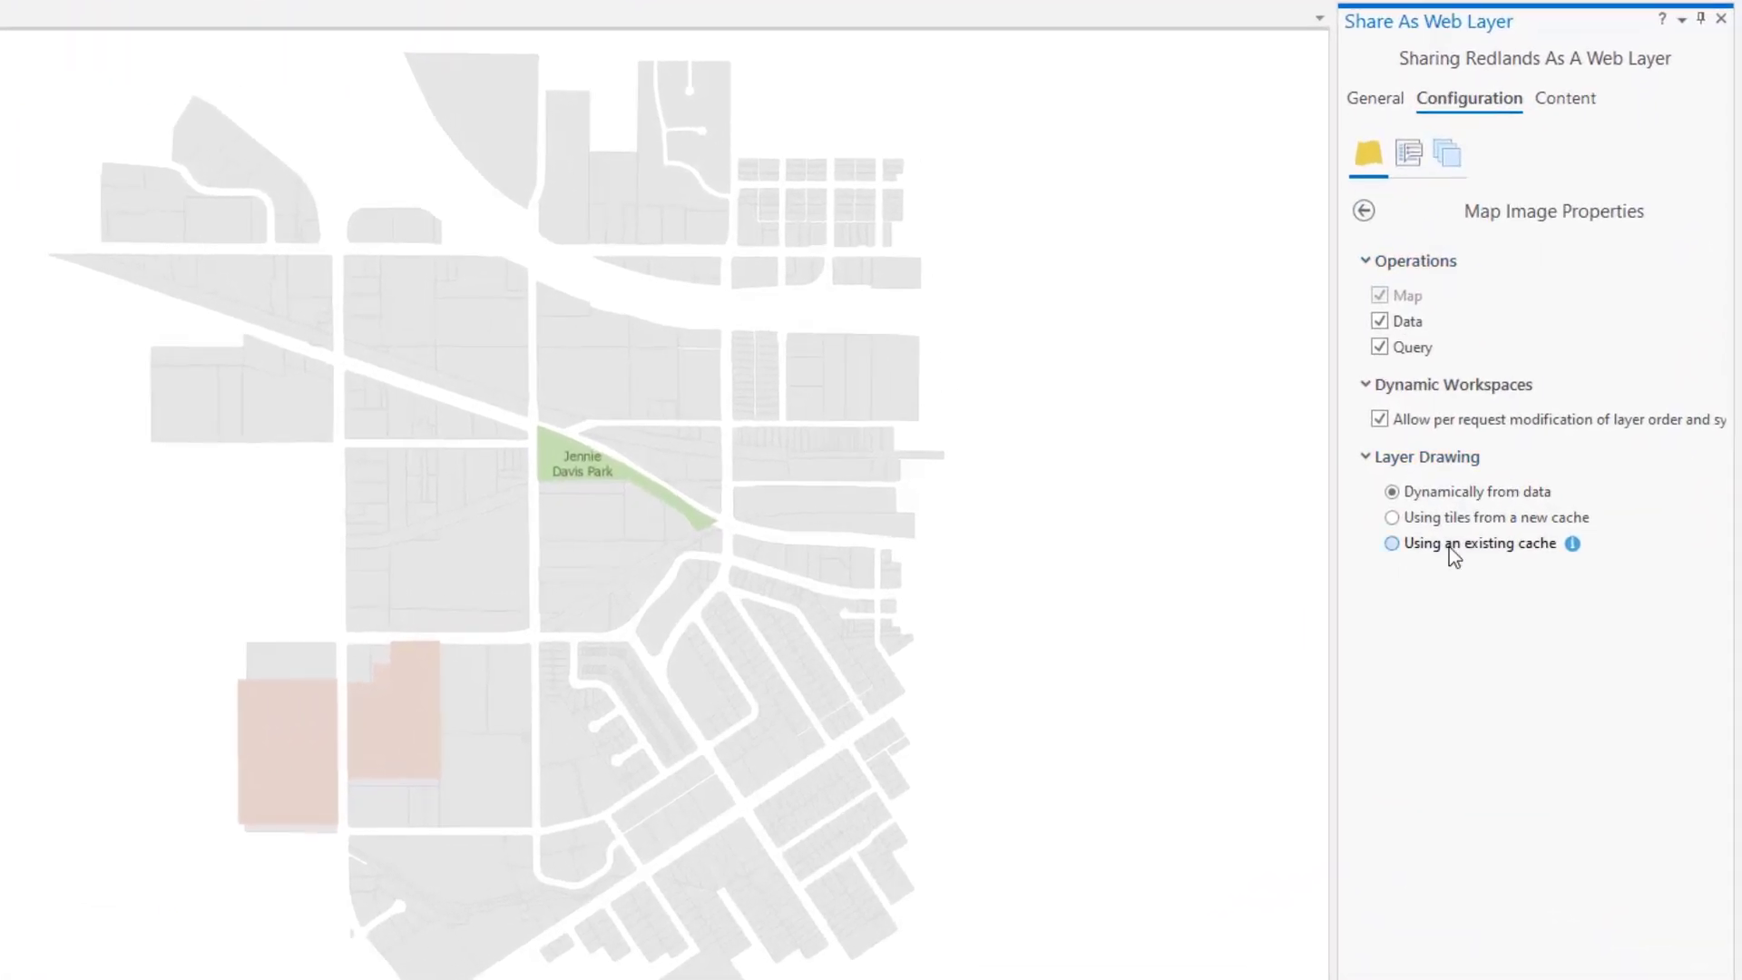
click(1450, 548)
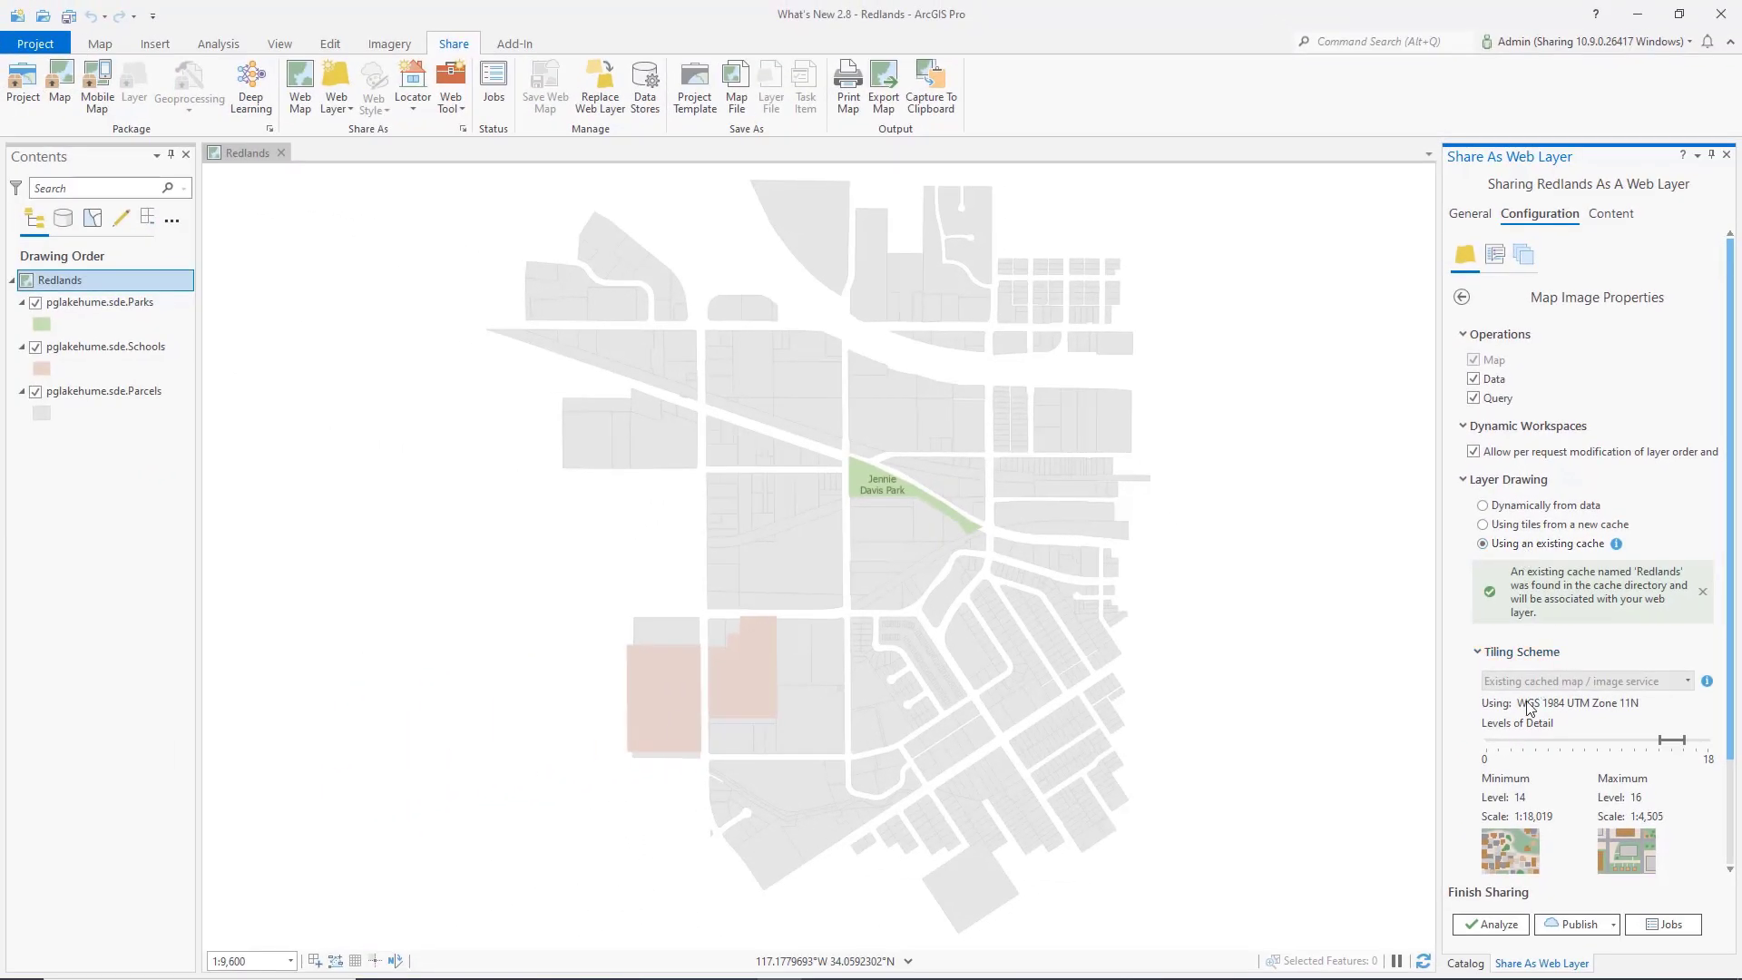
scroll(1627, 736, down, 3)
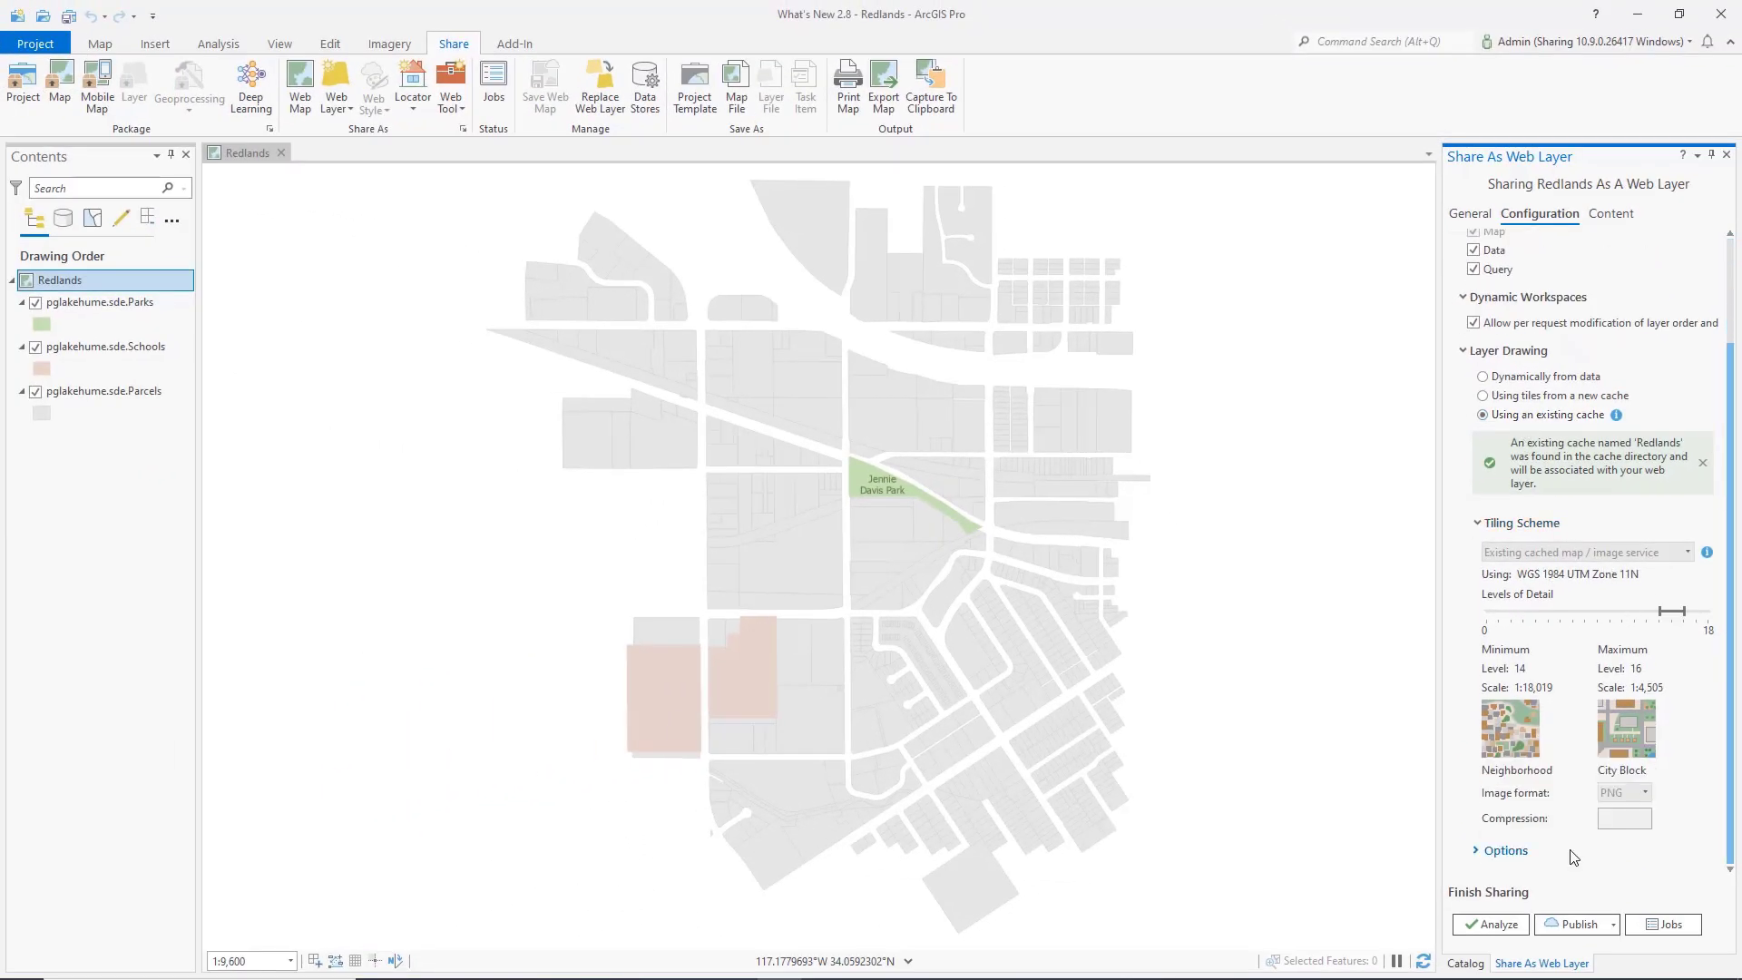
click(1576, 924)
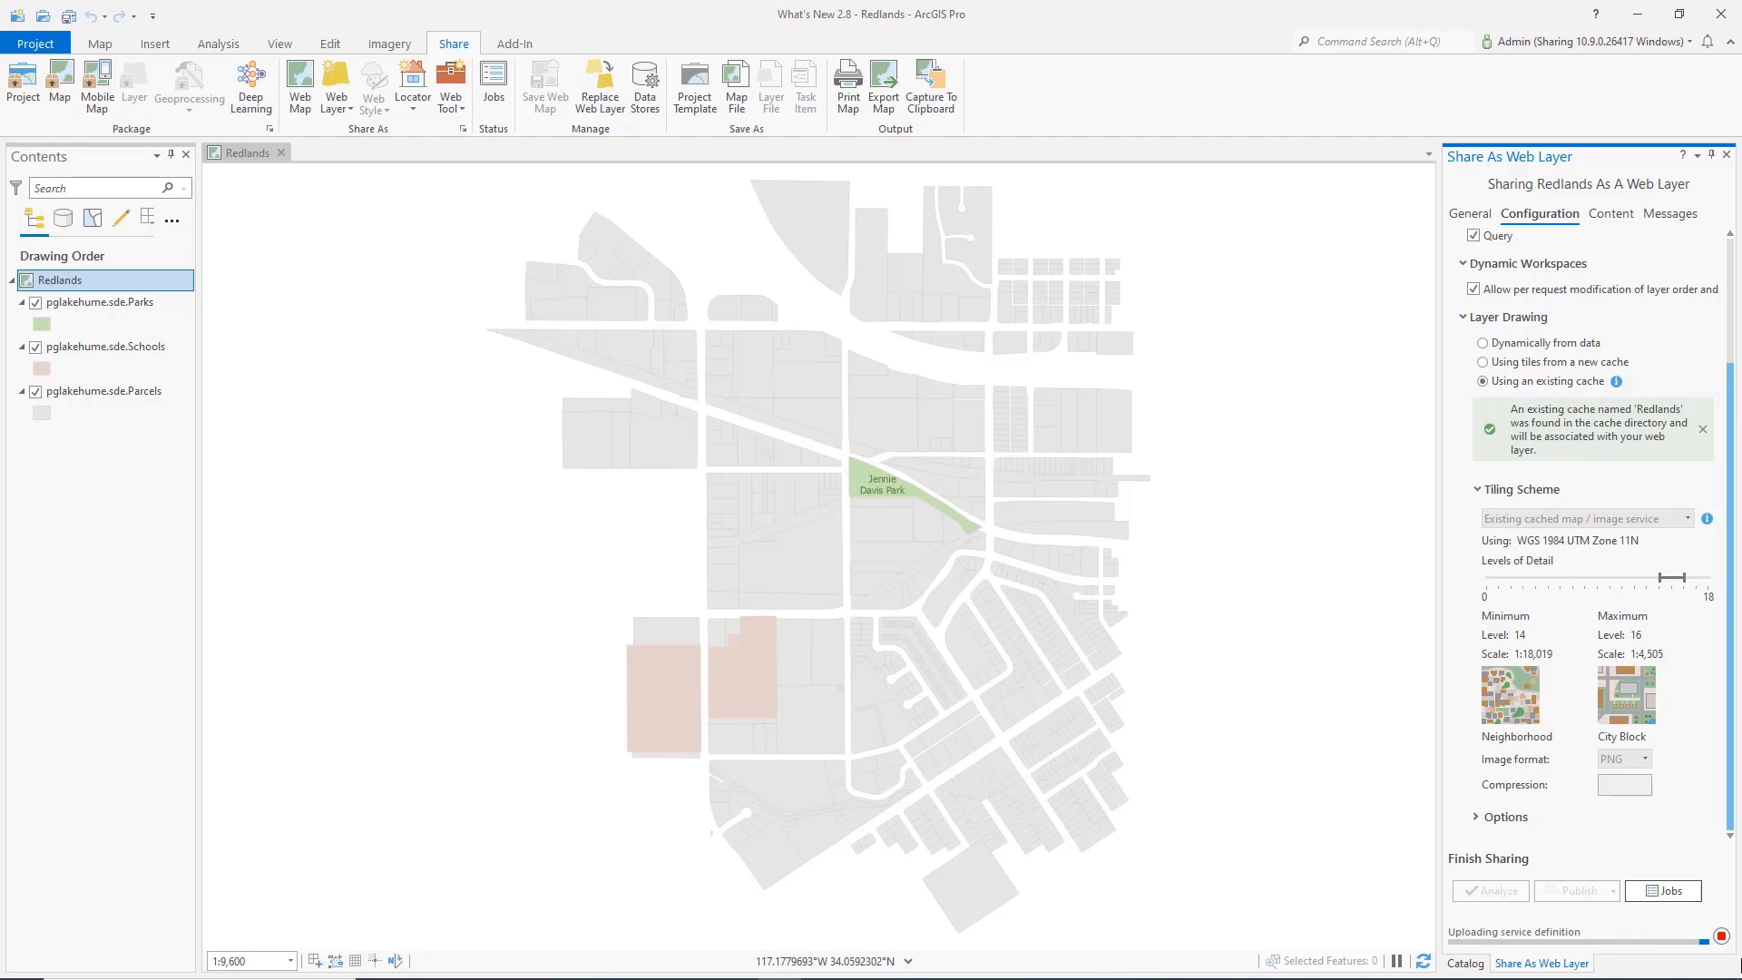
click(1587, 933)
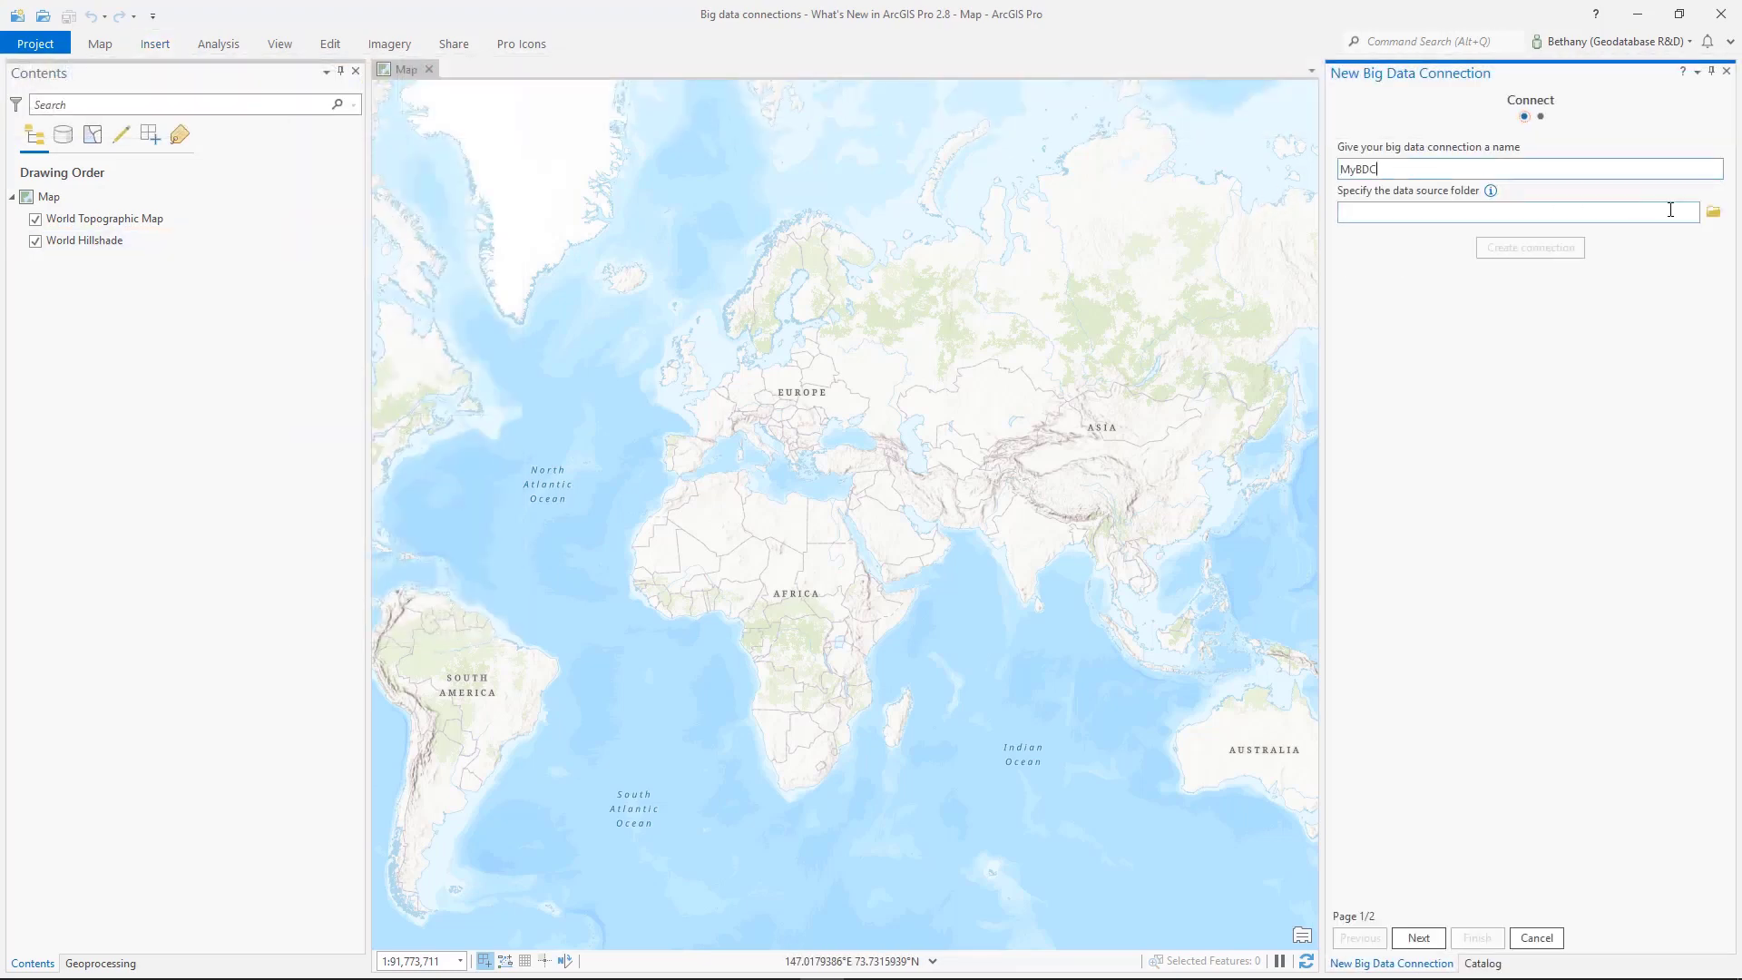
Create the MyBDC connection from MySourceFolder, continue to Configure, and select fire_incidents_csv
click(1713, 215)
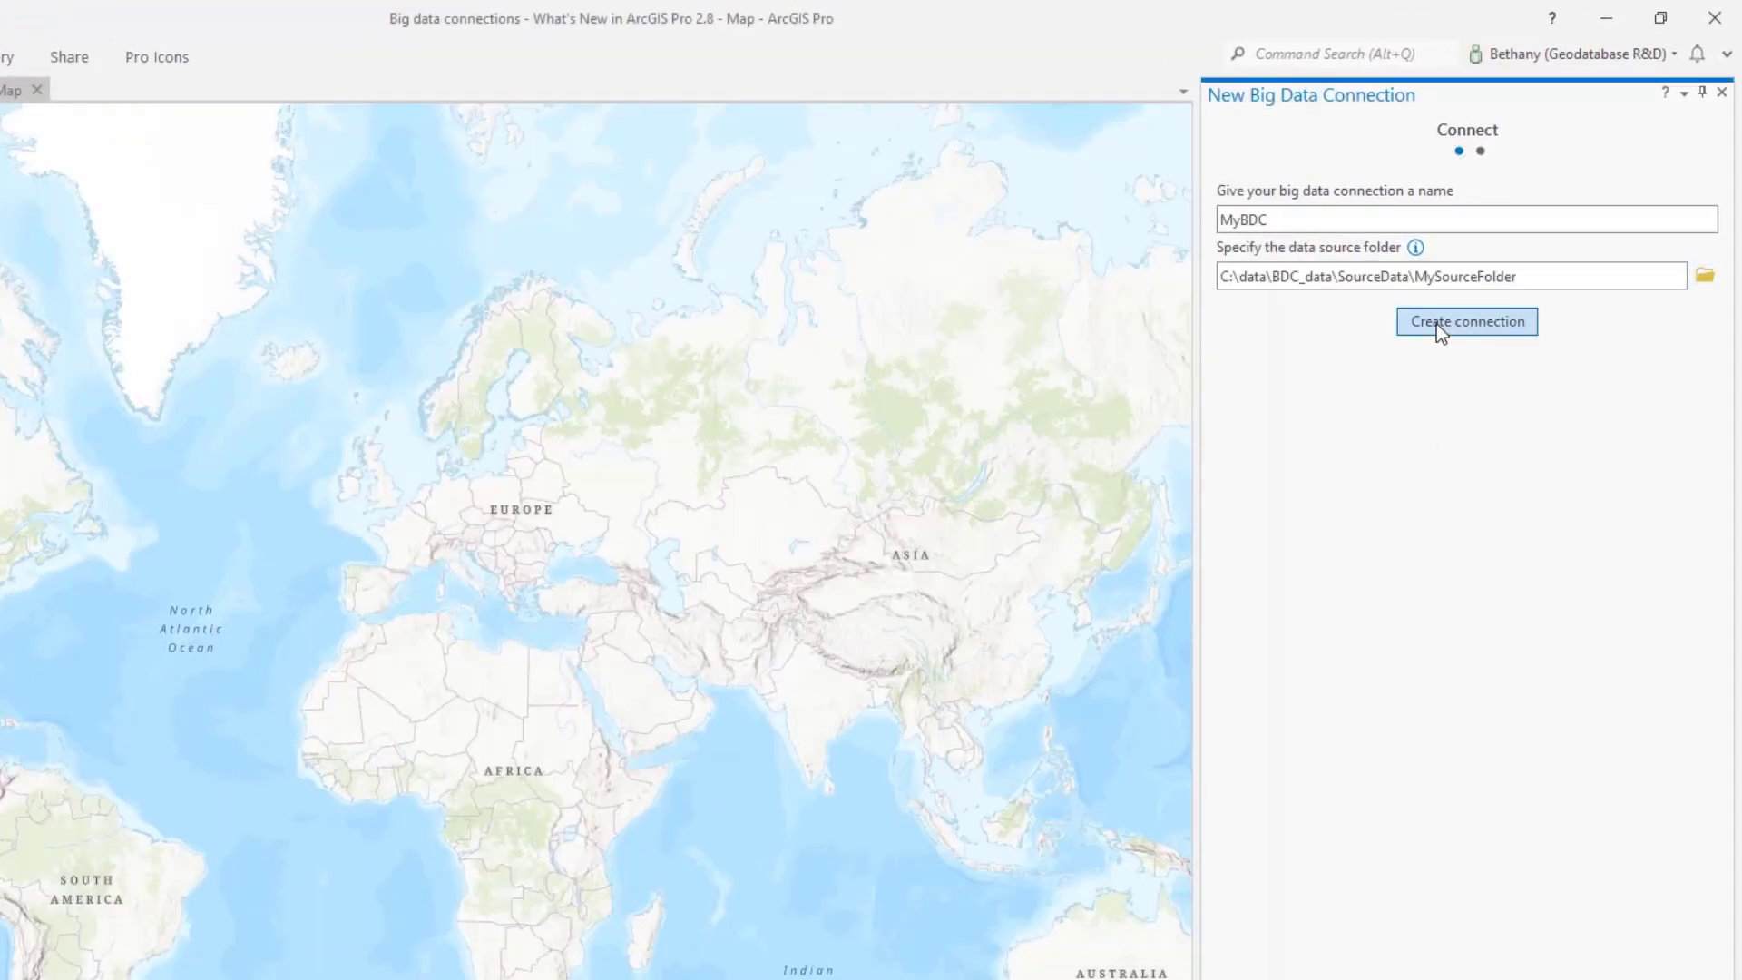
click(1443, 316)
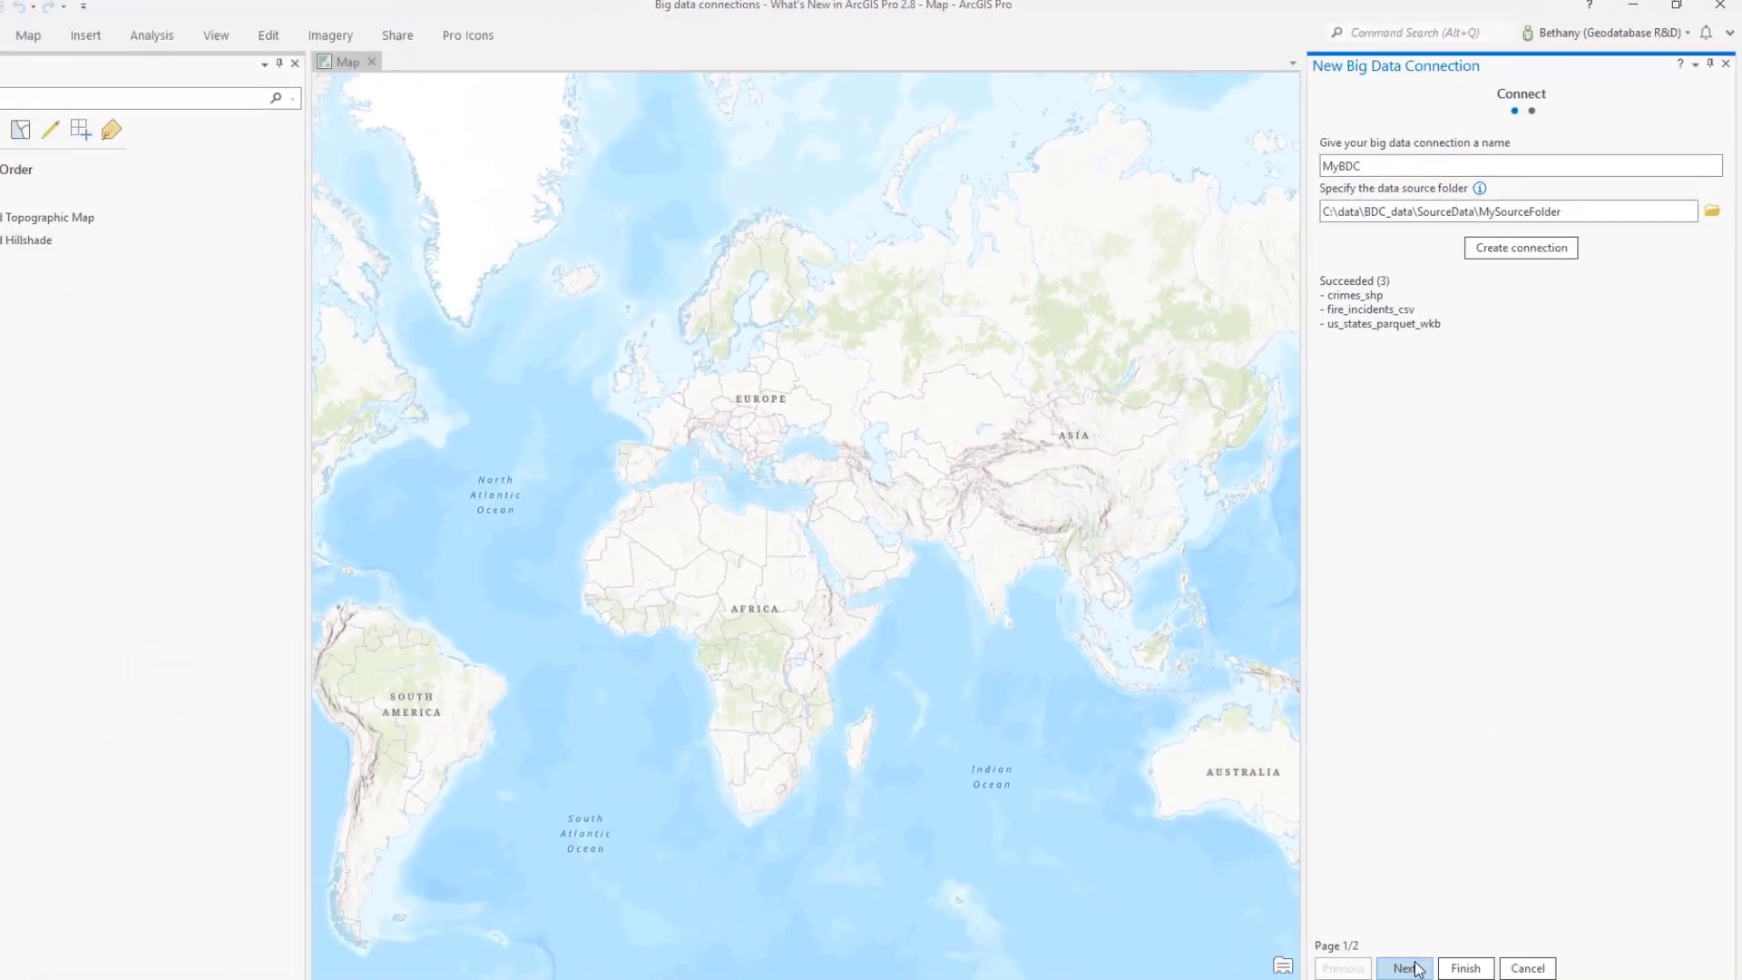
click(1419, 927)
click(1441, 239)
Rename fire_incidents_csv's geom_1 field to long and geom_2 to lat
double_click(1441, 240)
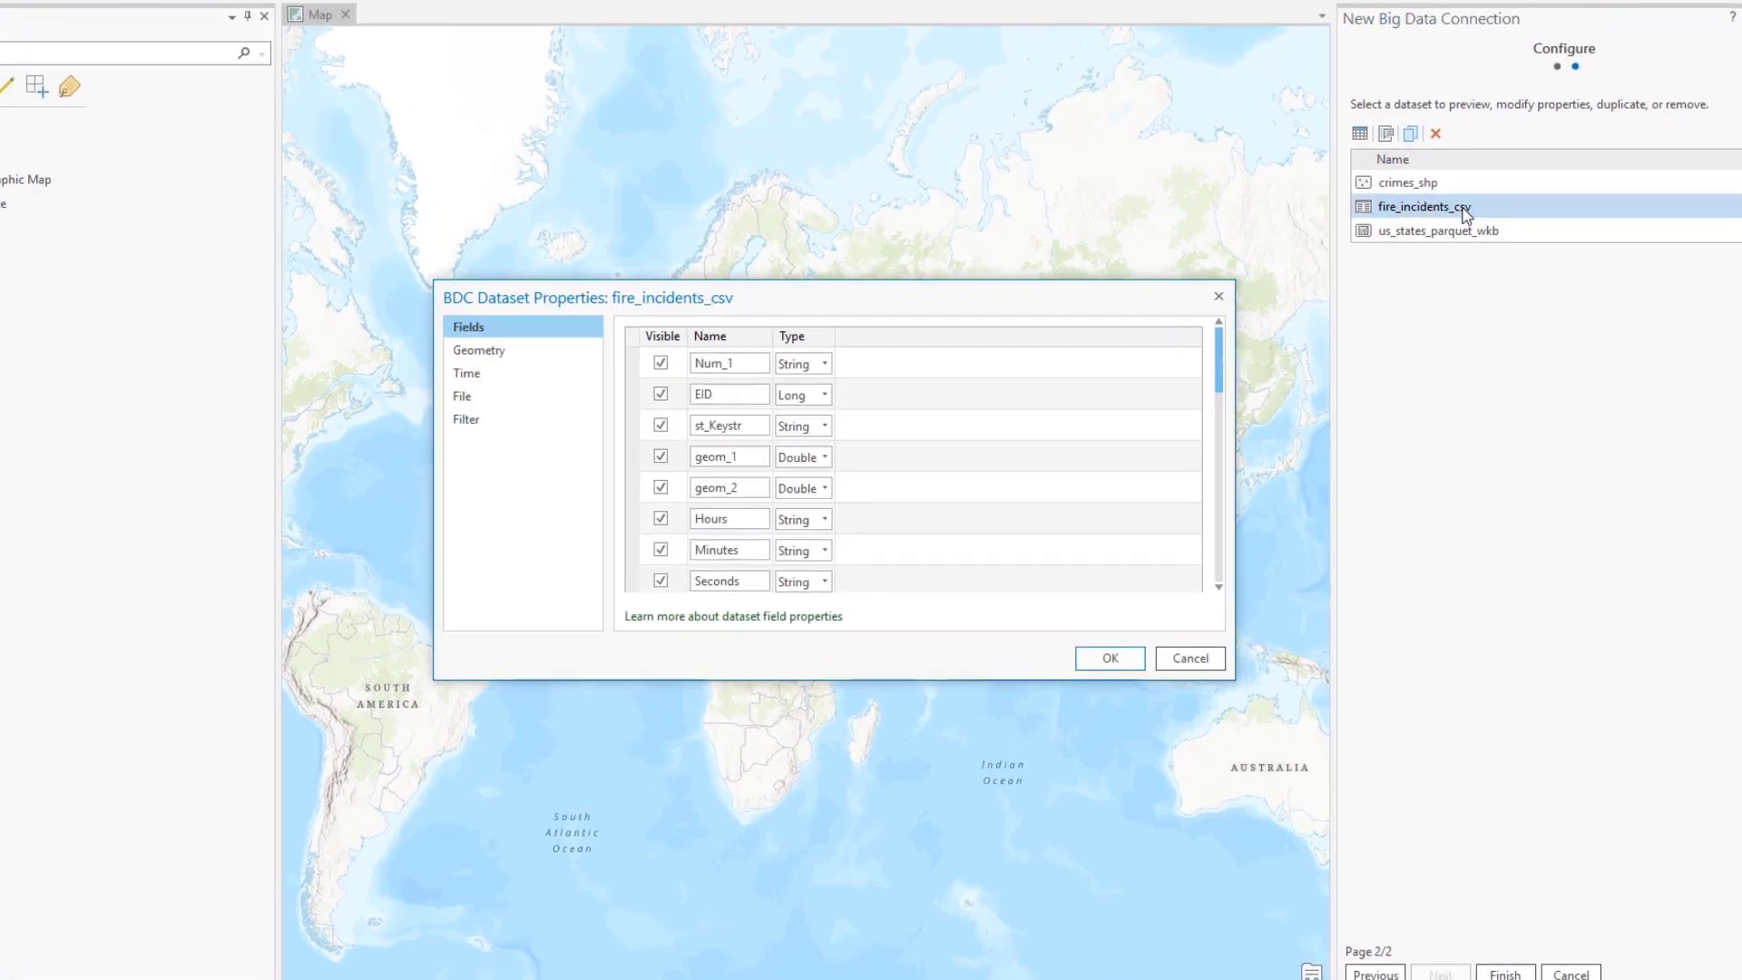
click(734, 454)
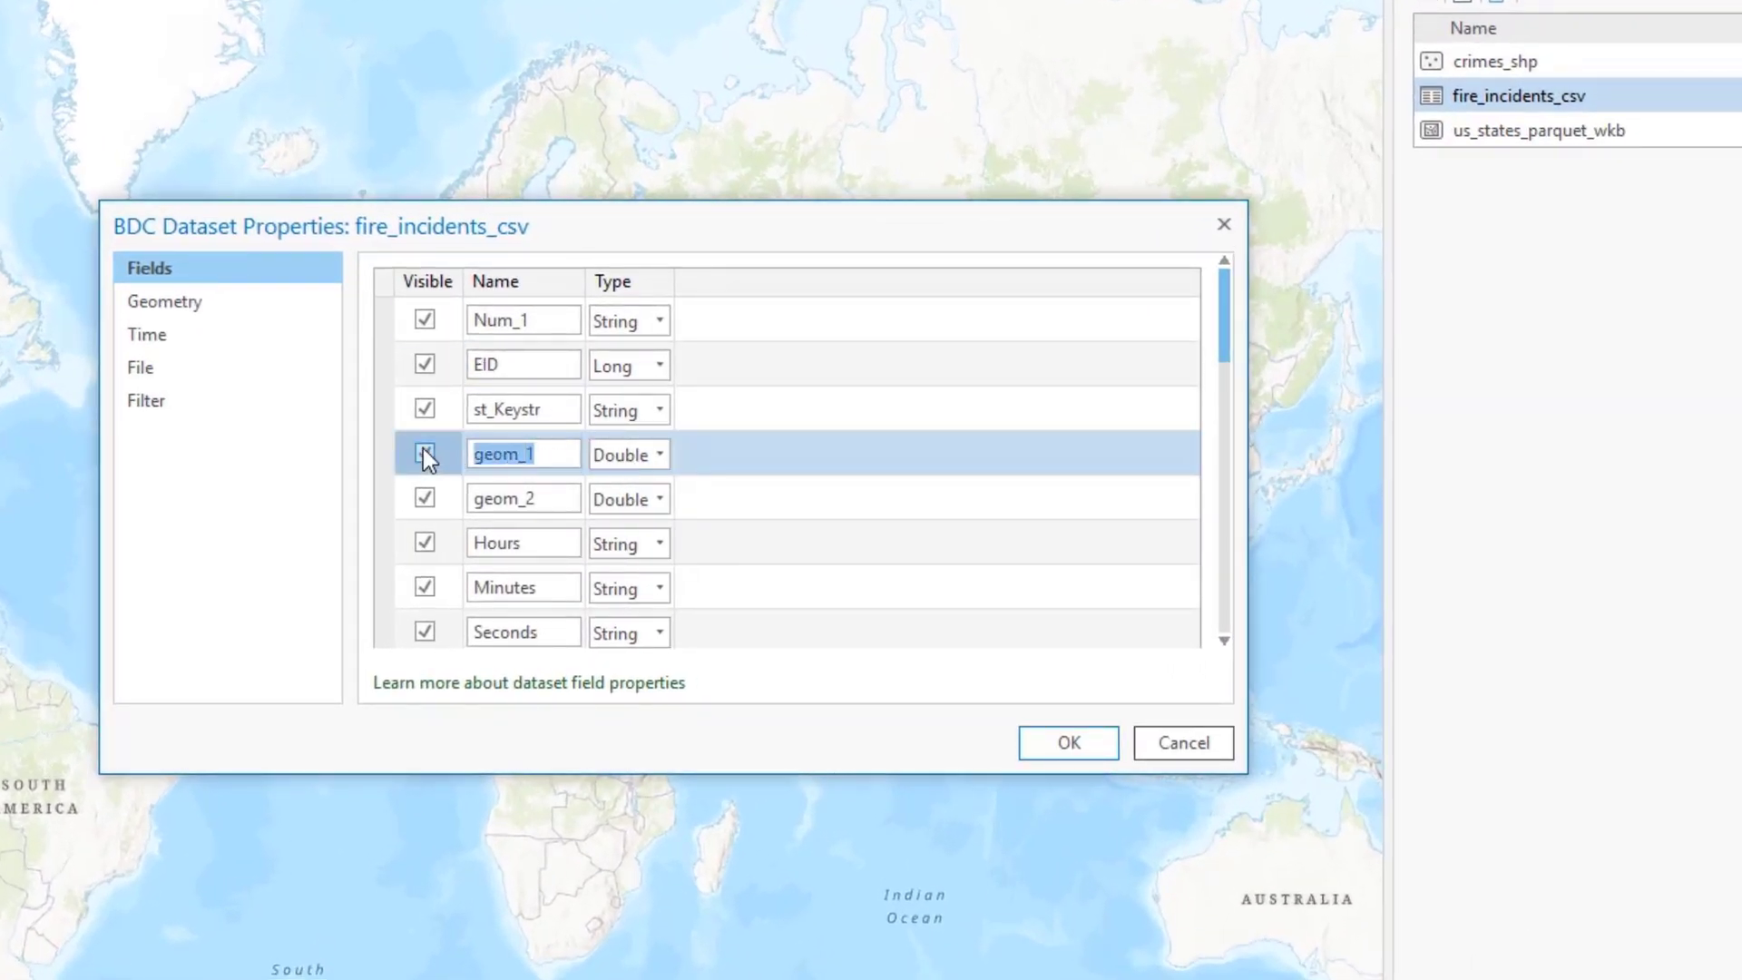
text(long)
click(542, 499)
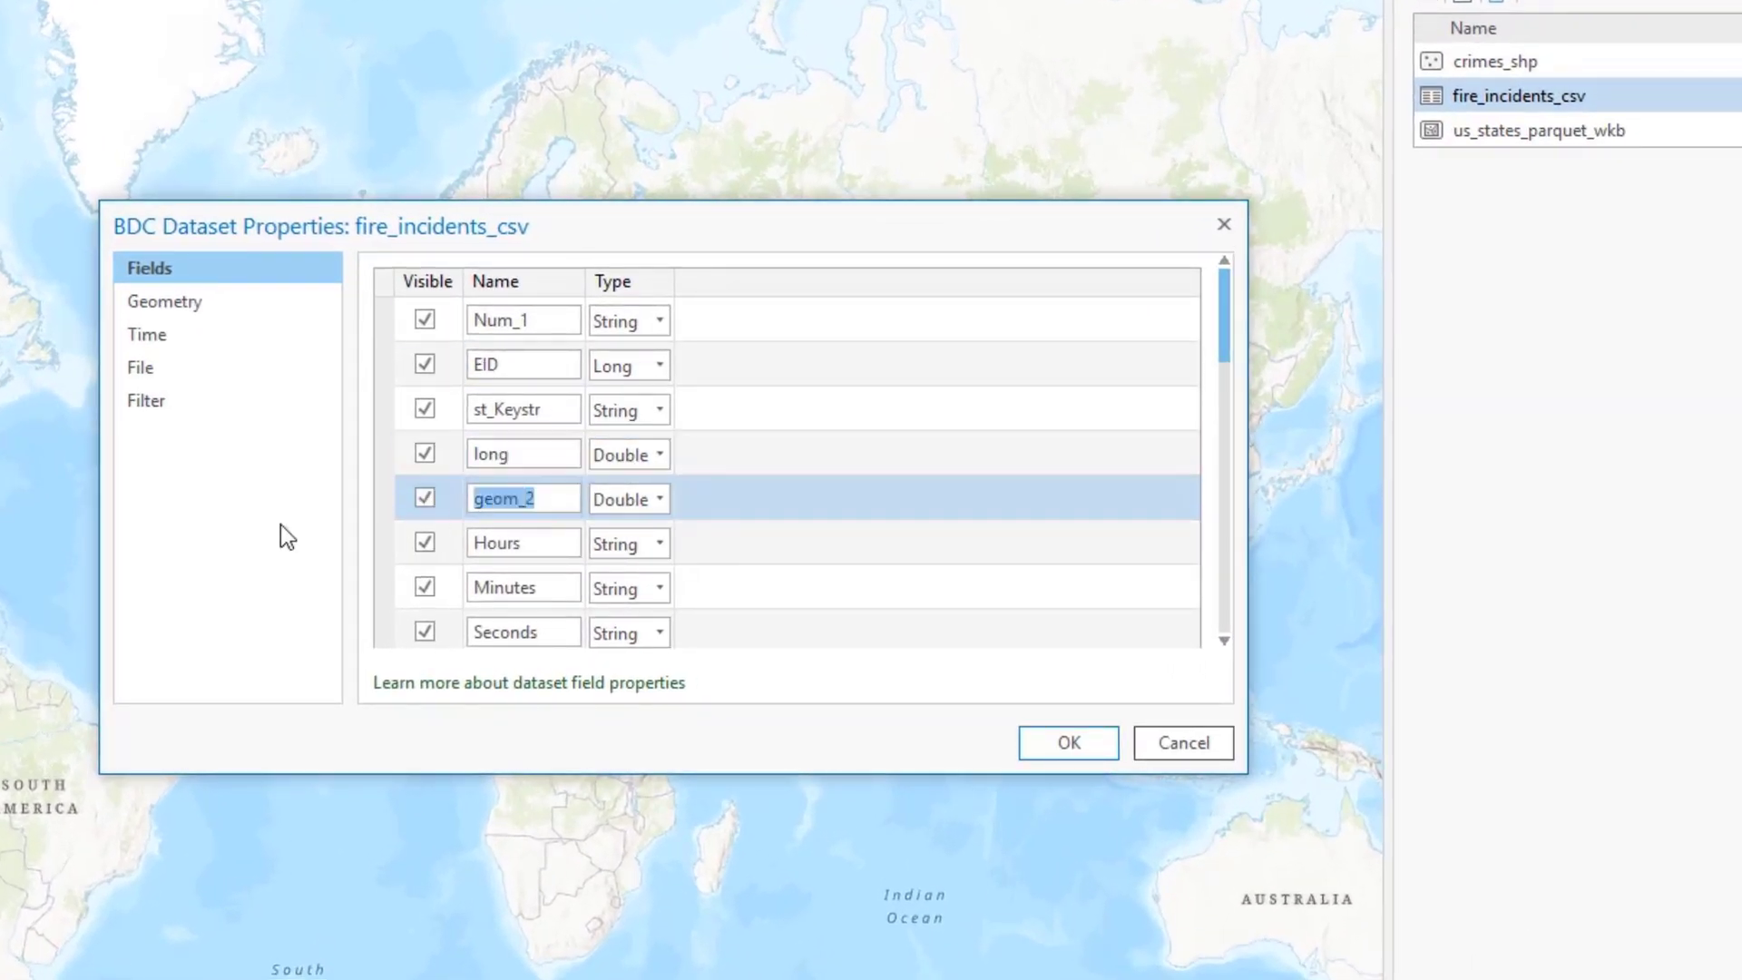
text(lat)
Set the geometry to Point, XYZ format, with X = long and Y = lat, and confirm
click(269, 300)
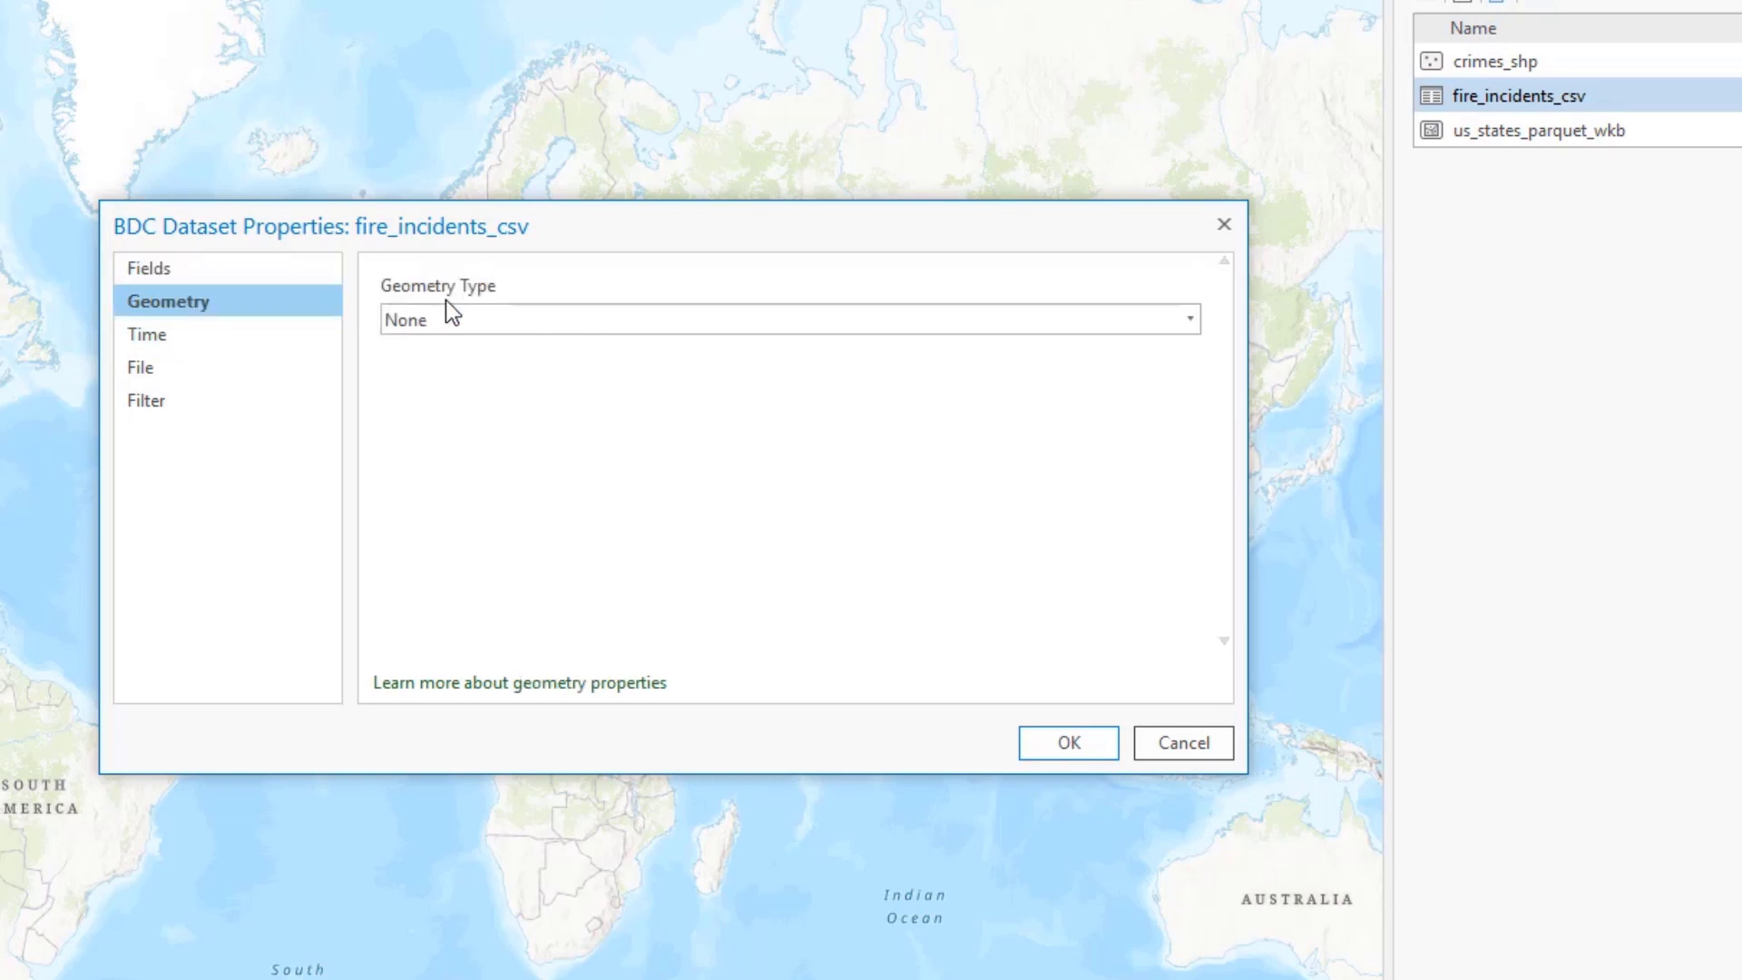
click(453, 318)
click(465, 346)
click(470, 385)
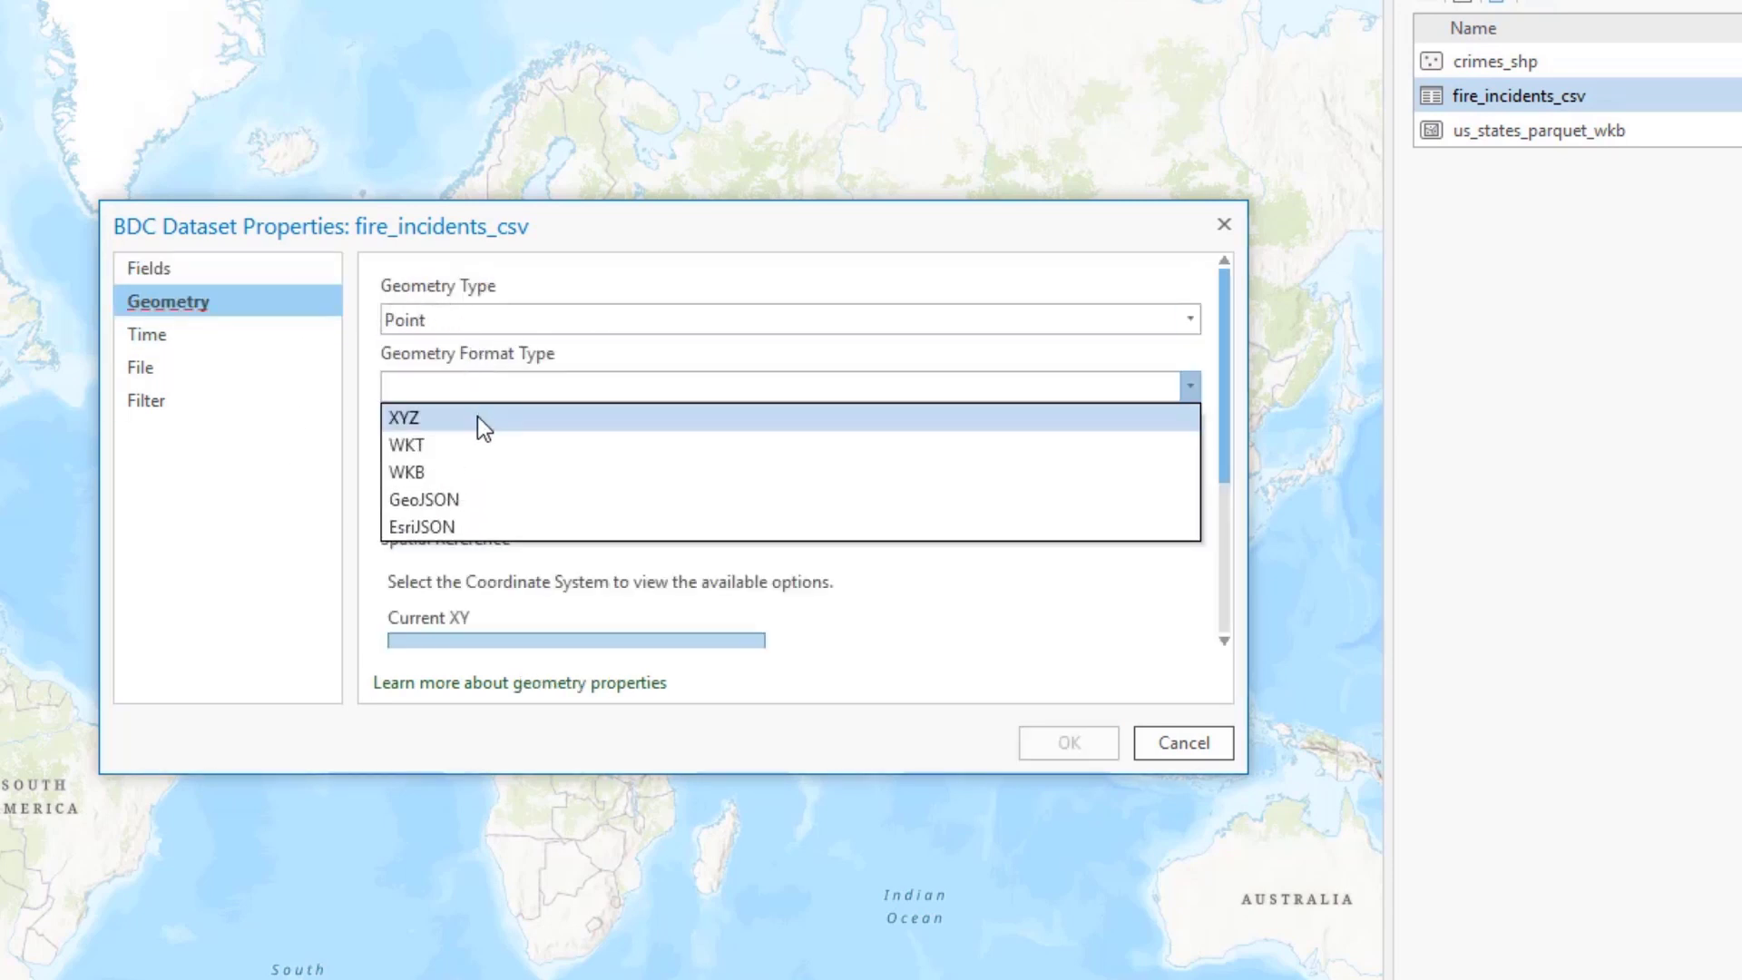
click(487, 517)
click(481, 625)
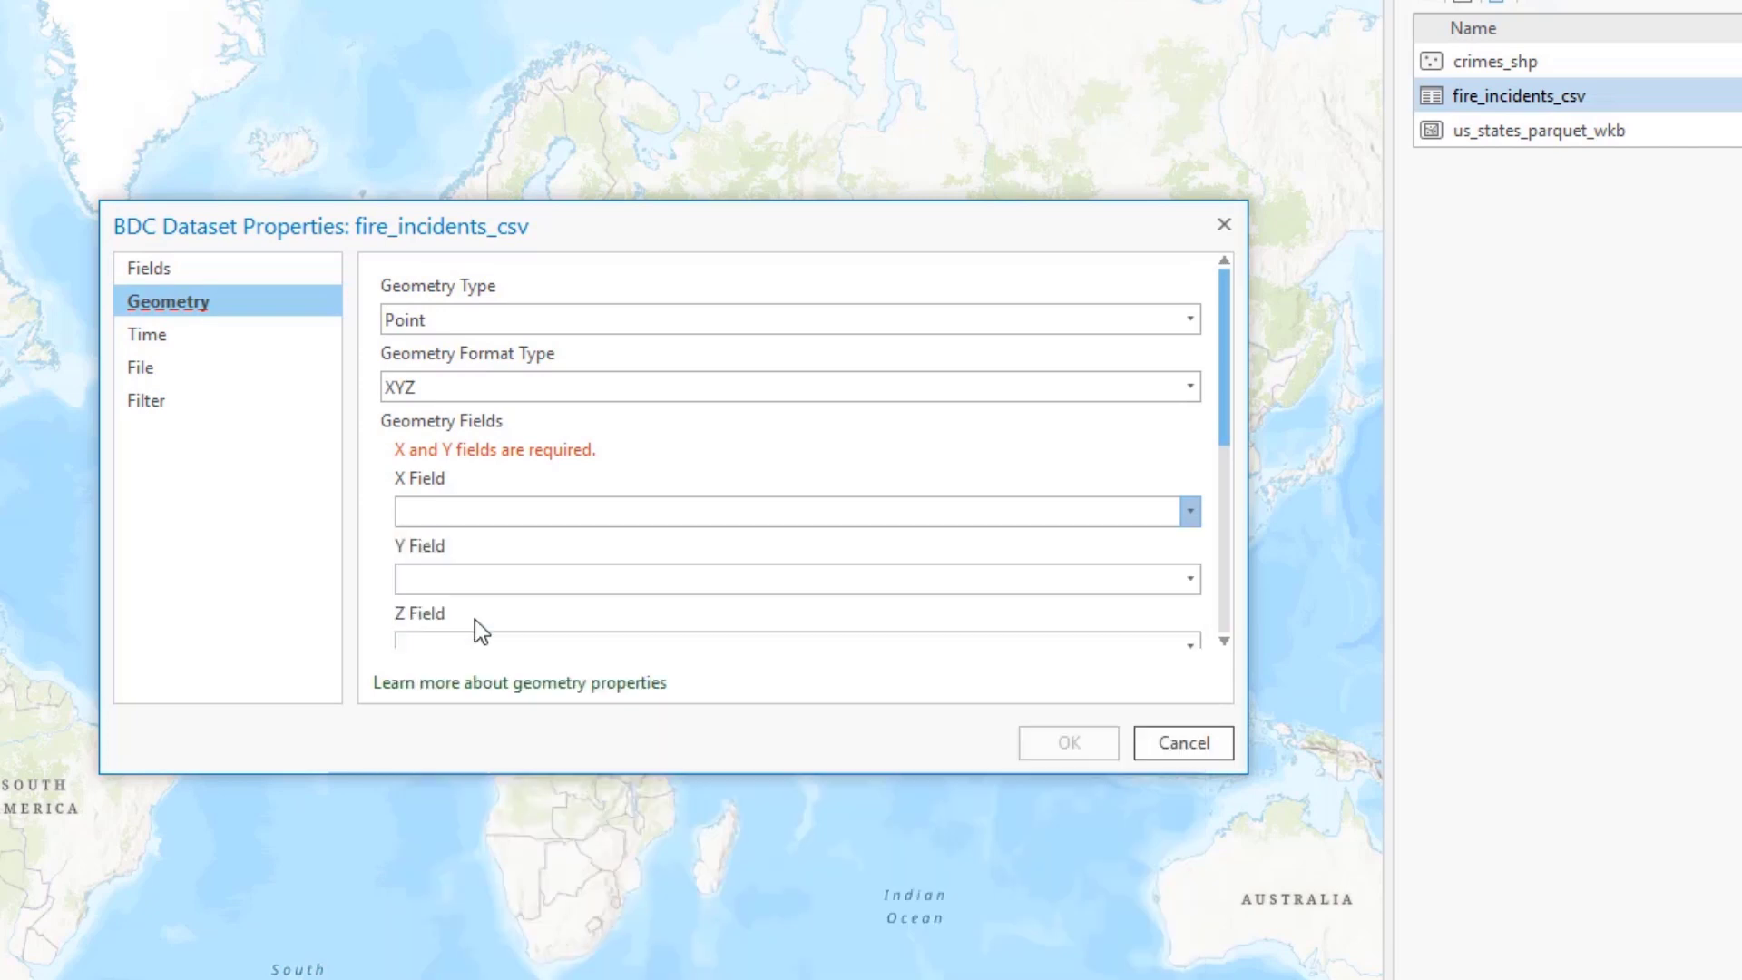
click(466, 586)
click(457, 714)
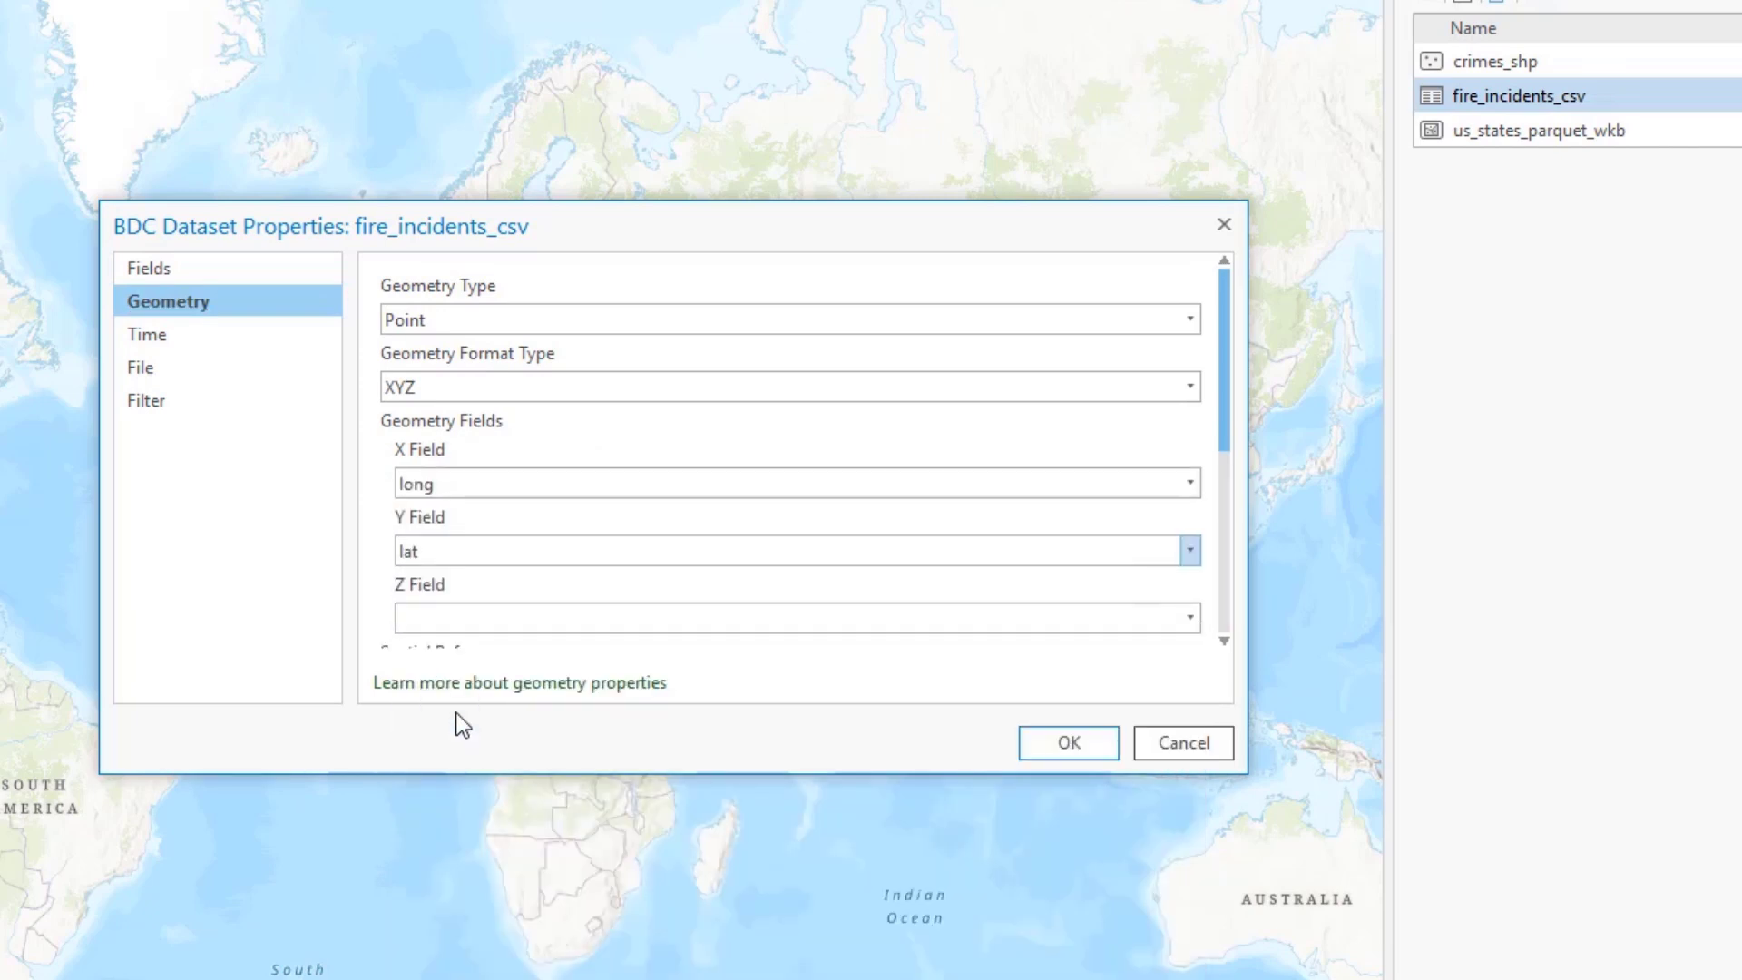
click(205, 330)
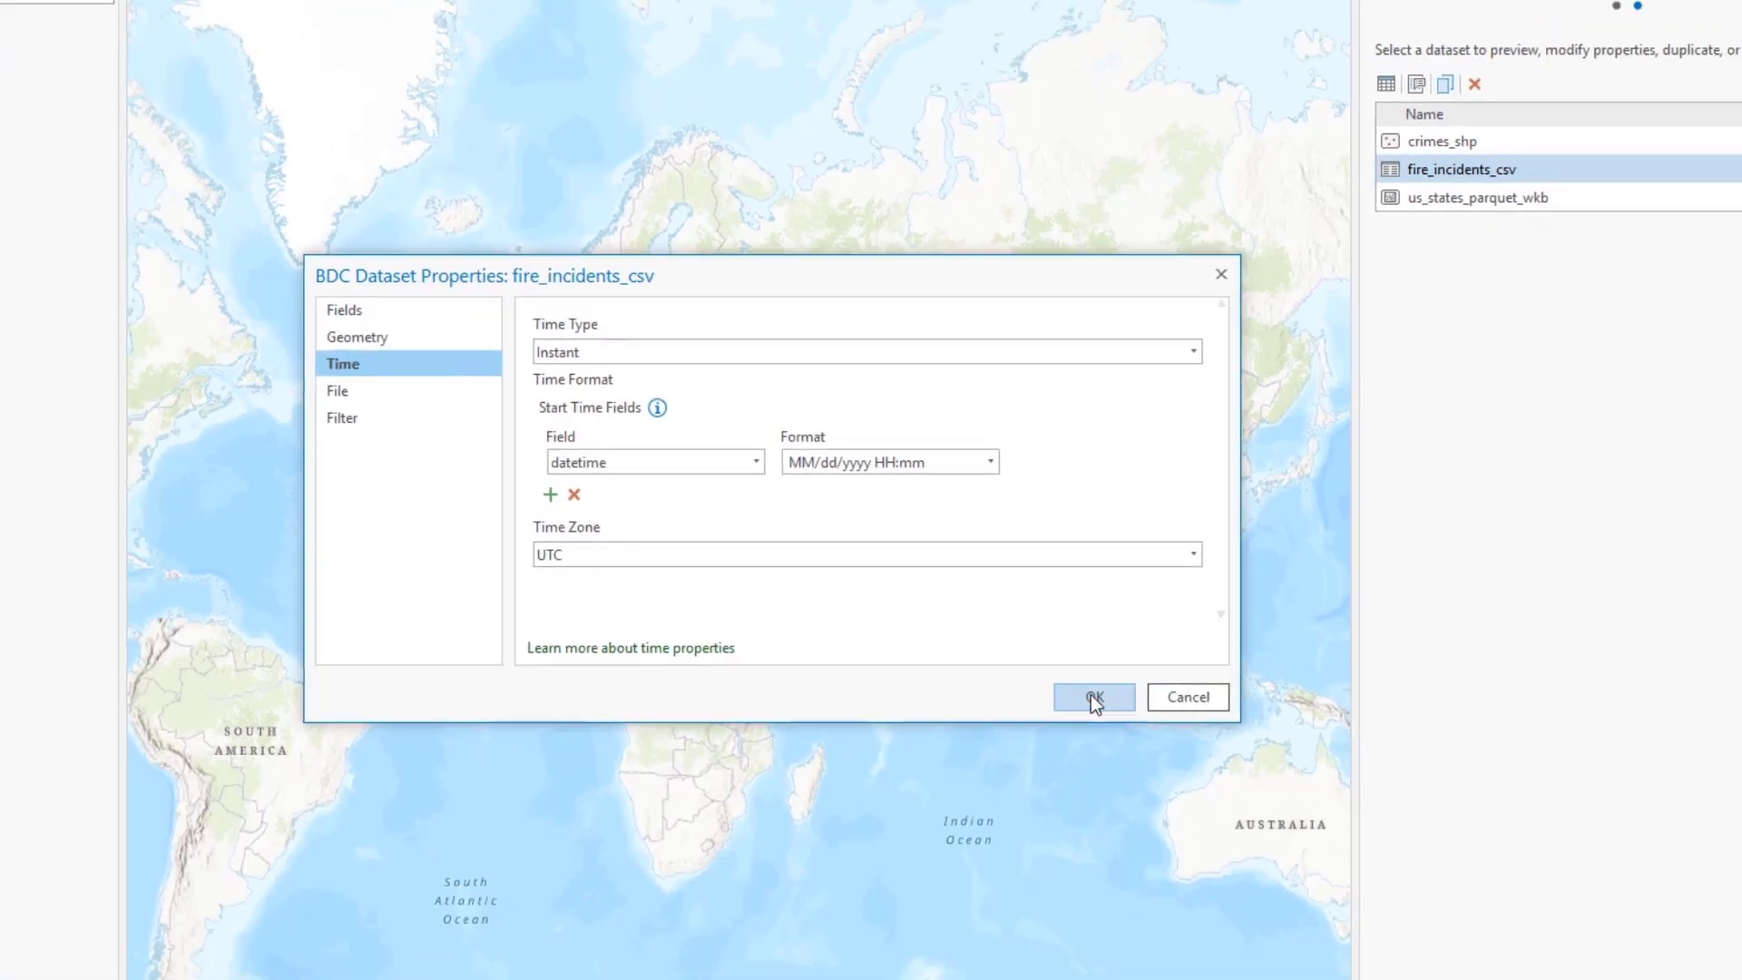
click(1069, 742)
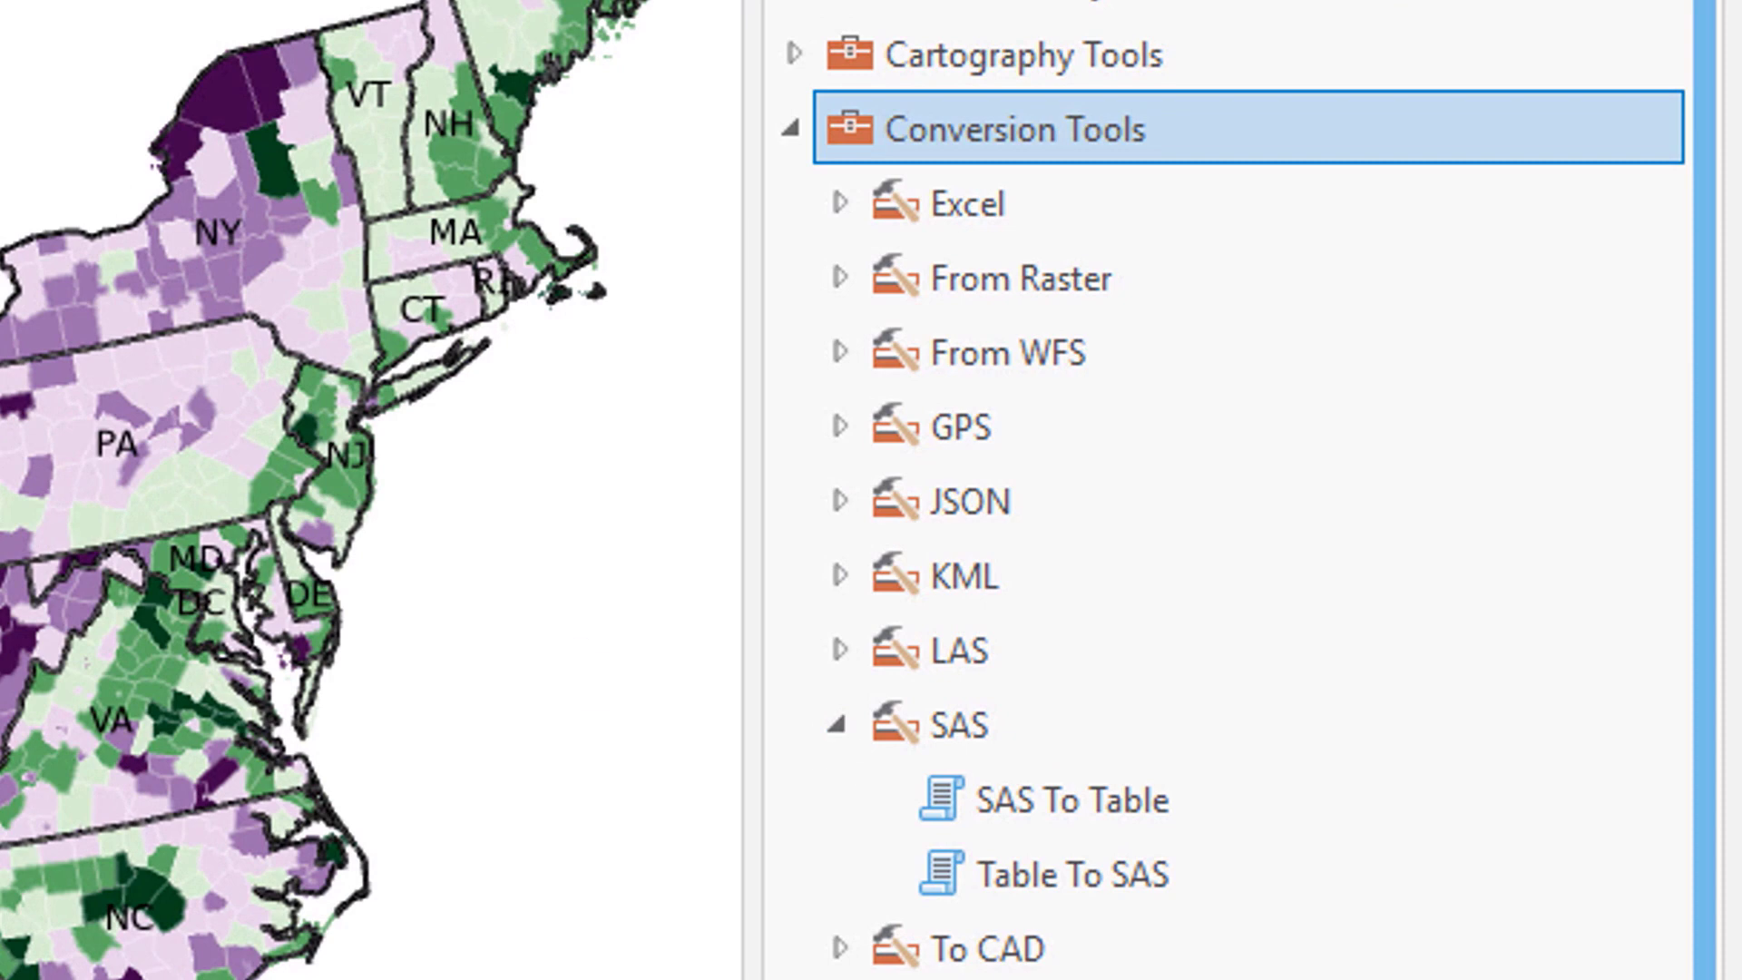
Fill SAS To Table with Sasuser.counties and Table To SAS with States, enabling CAS upload and download
click(1071, 799)
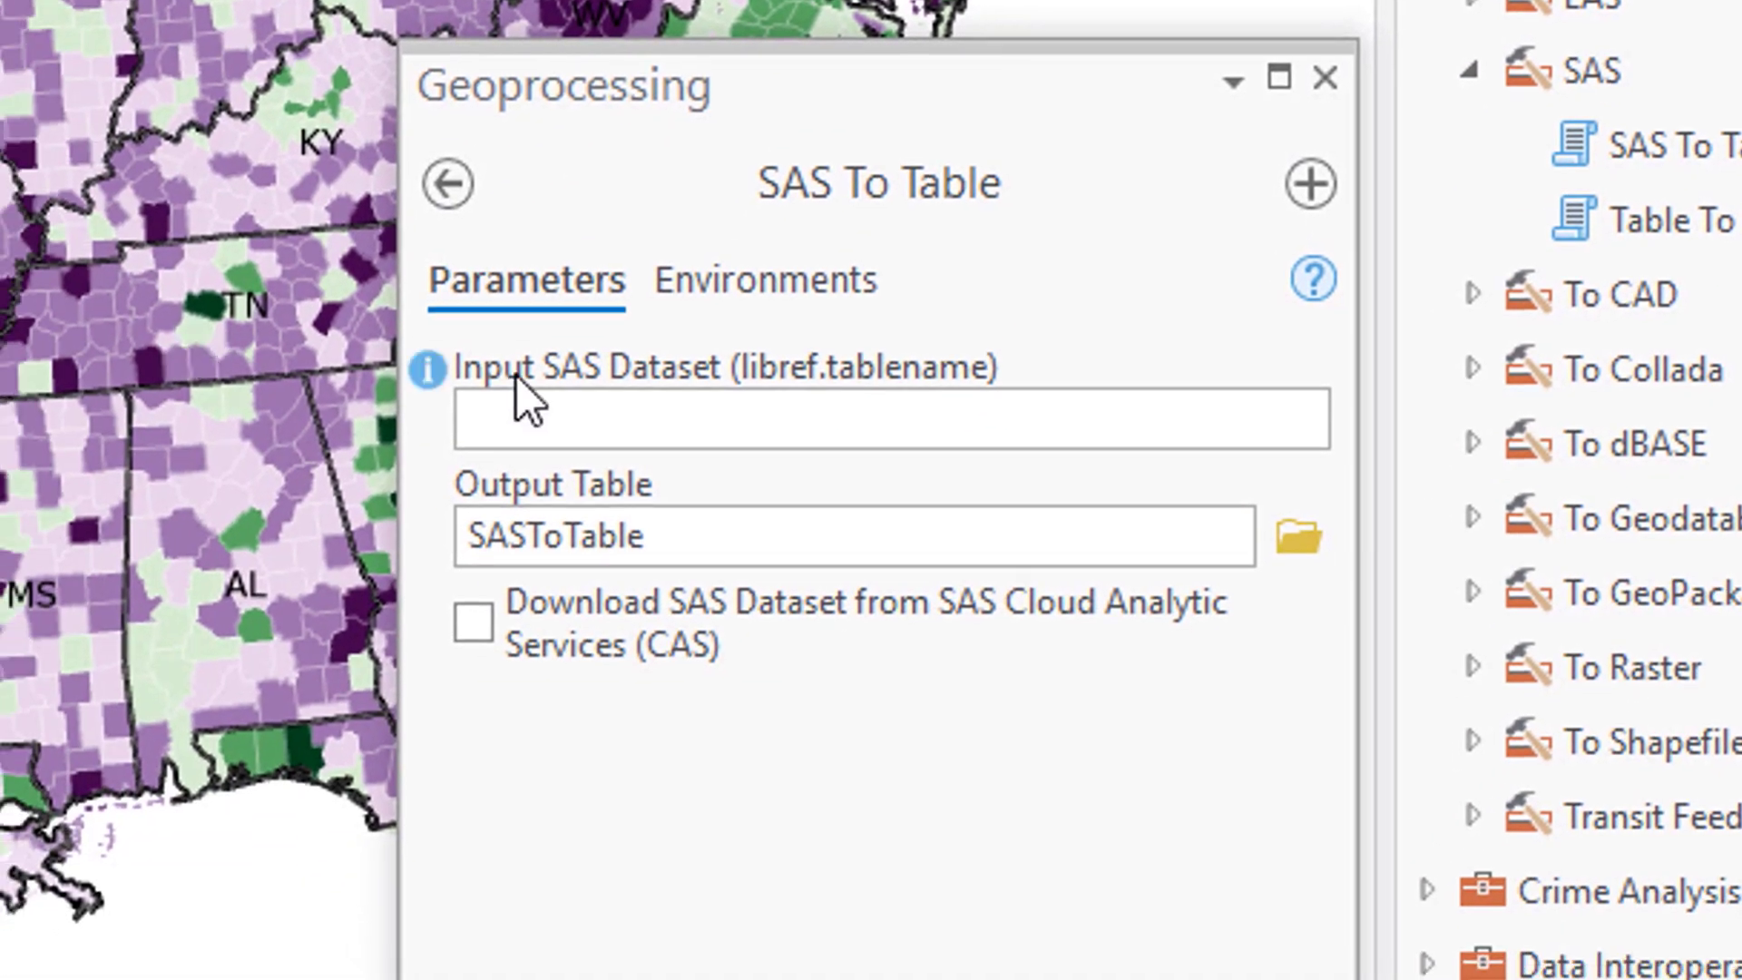
click(526, 404)
text(S)
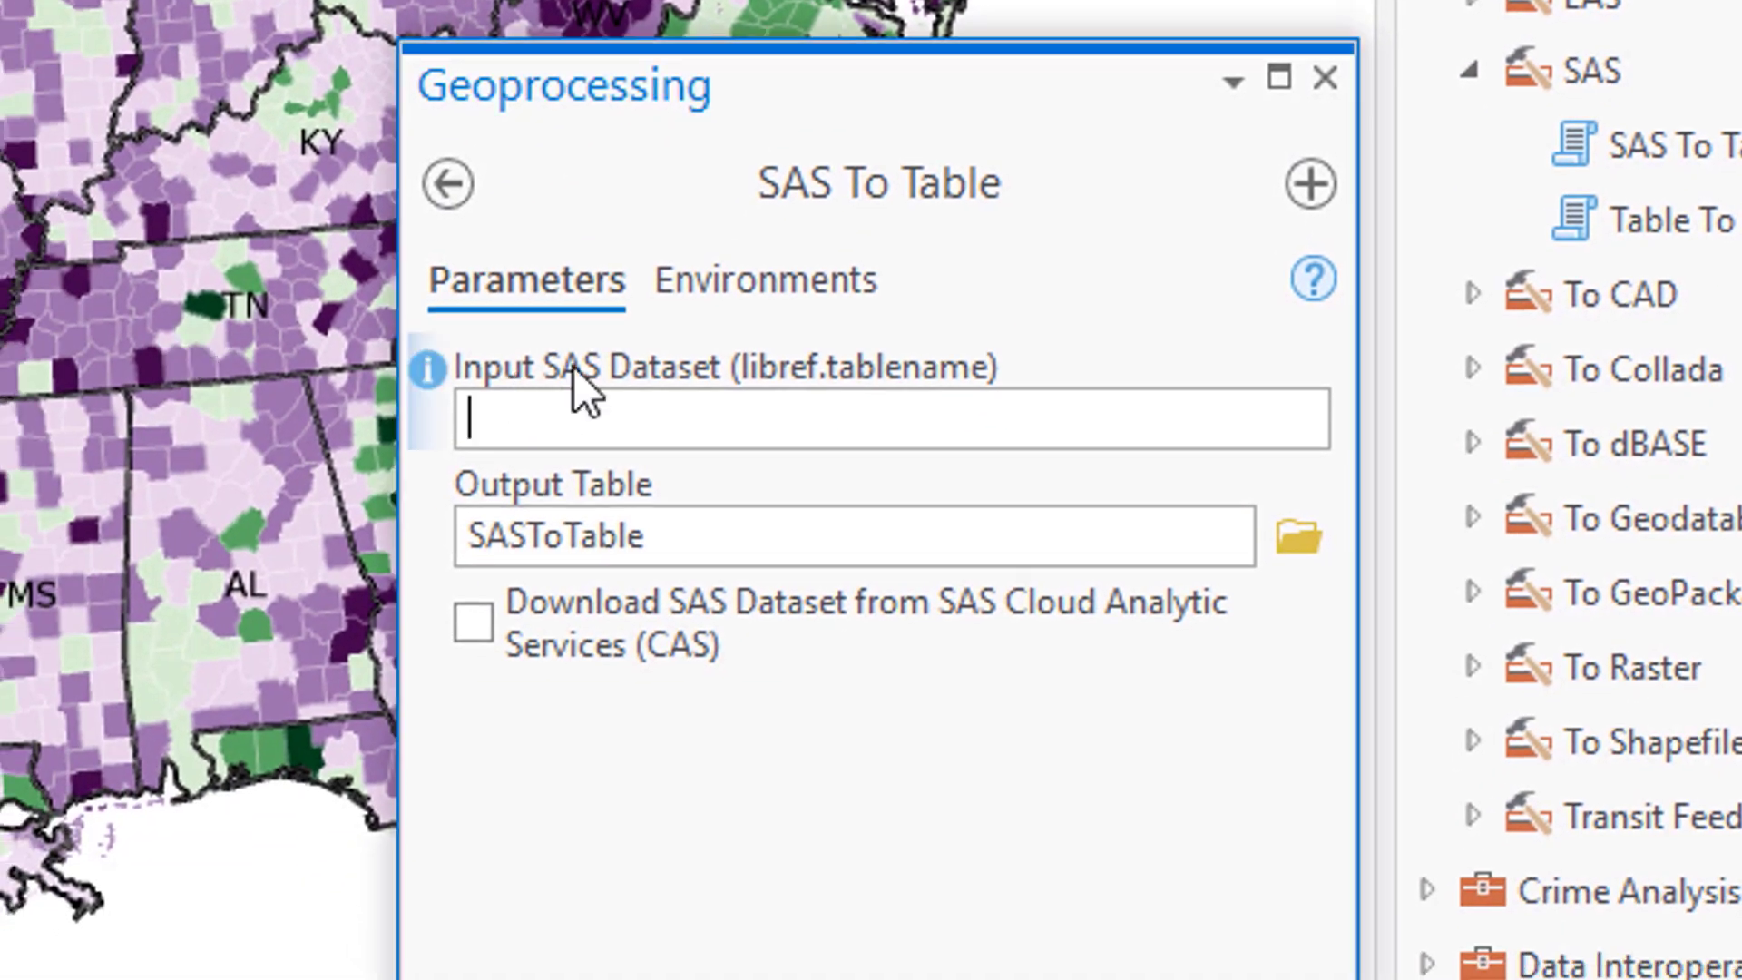
text(asuser.counties)
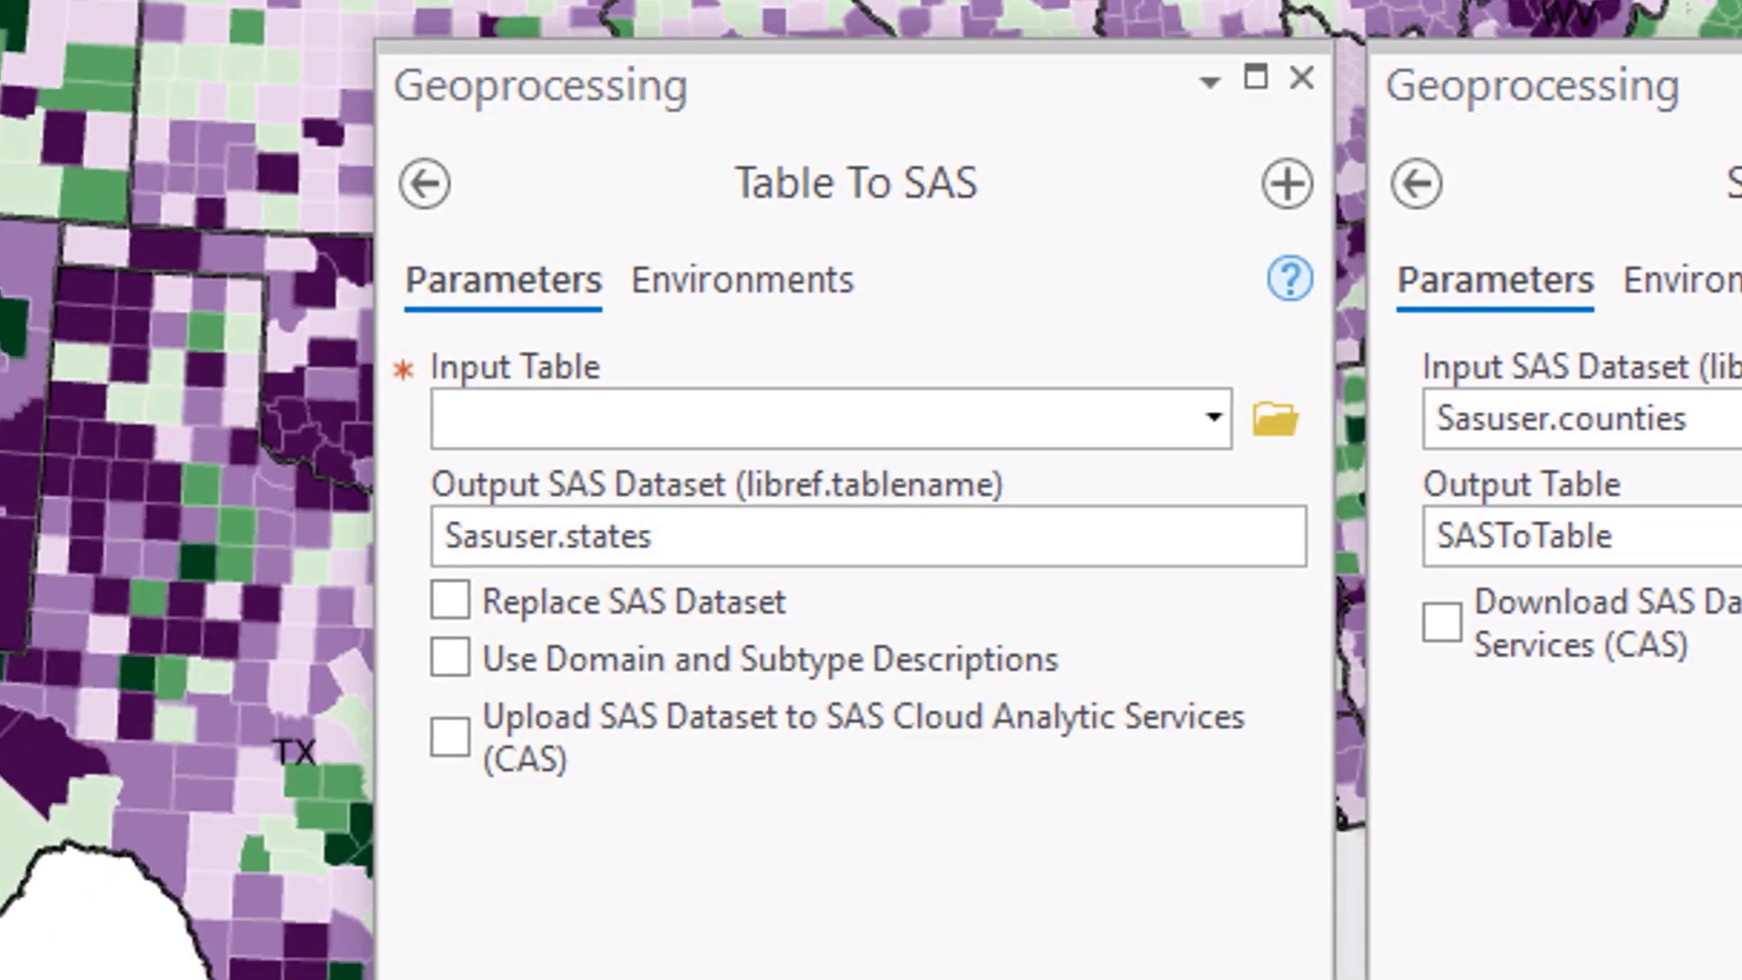
click(1143, 427)
text(Sta)
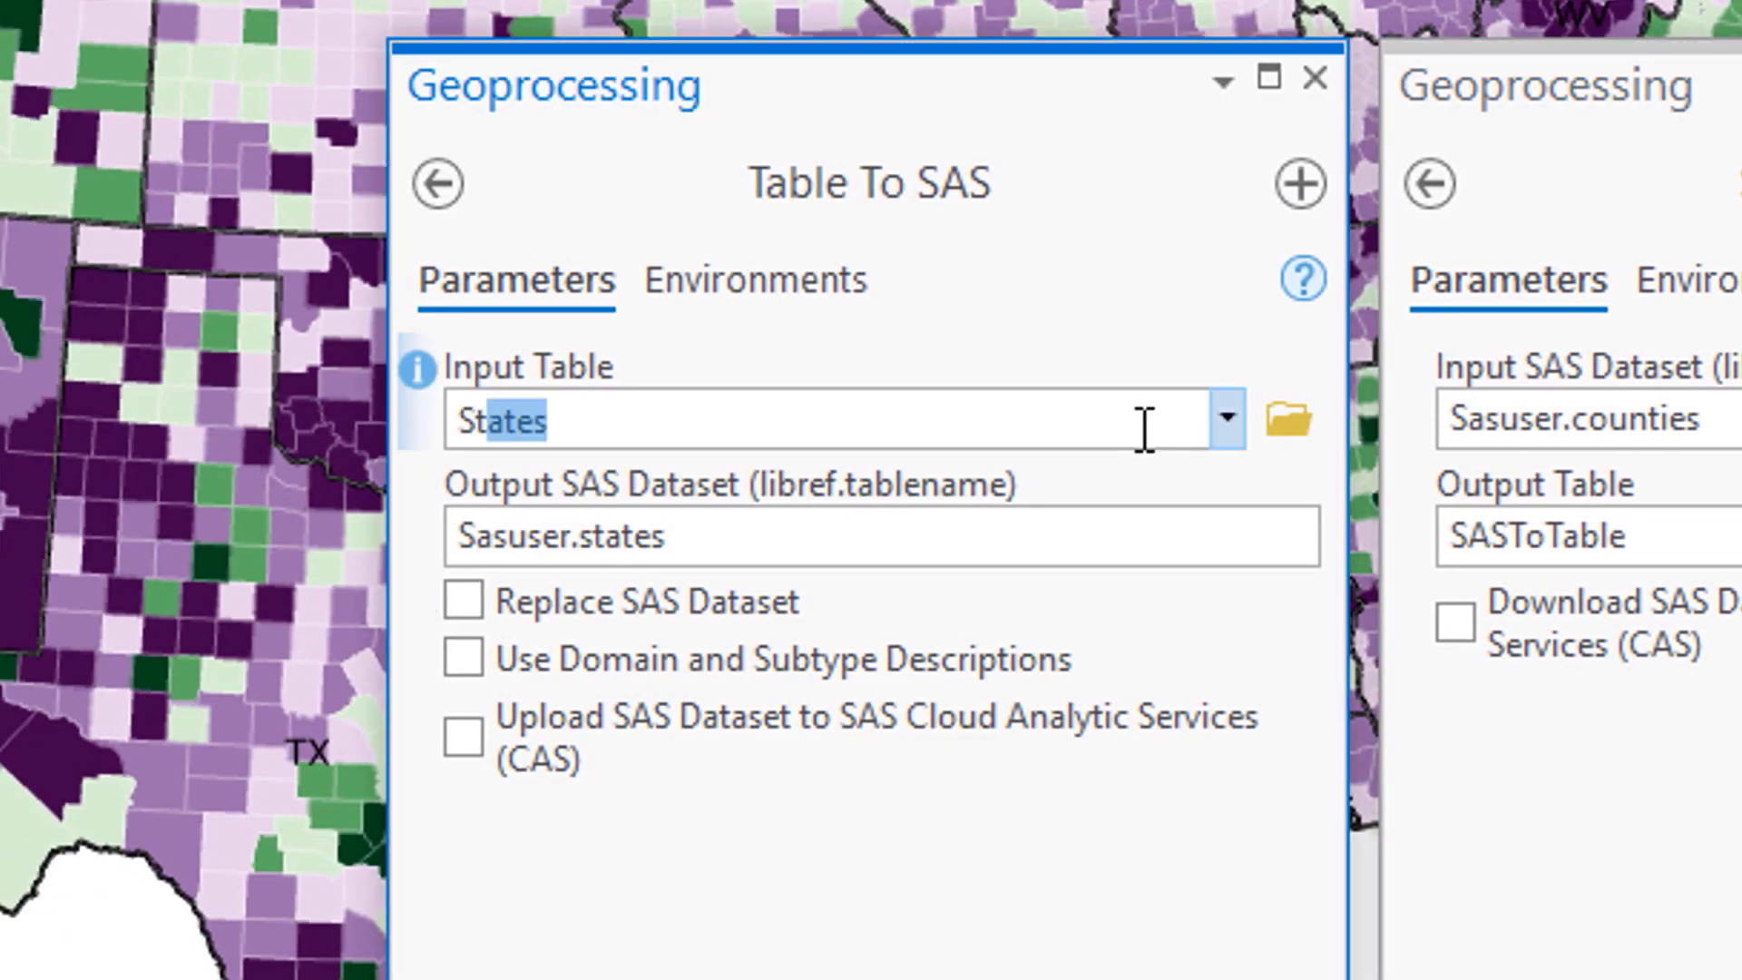
text(tes)
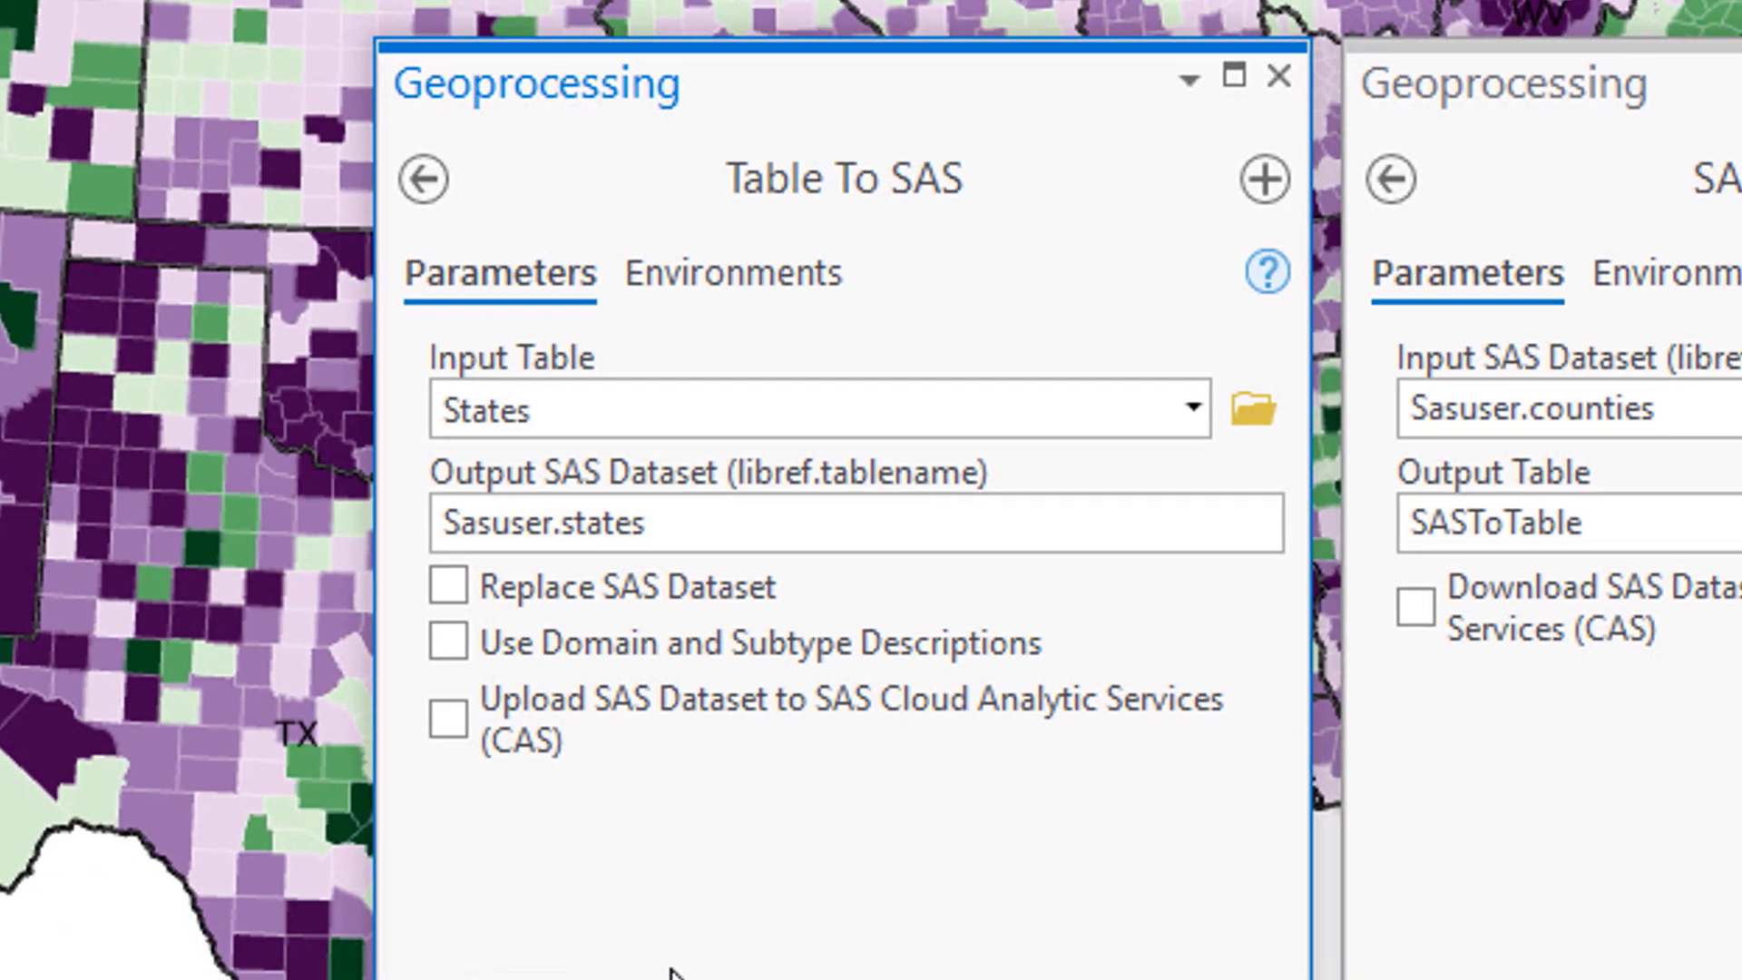
click(570, 760)
click(1096, 480)
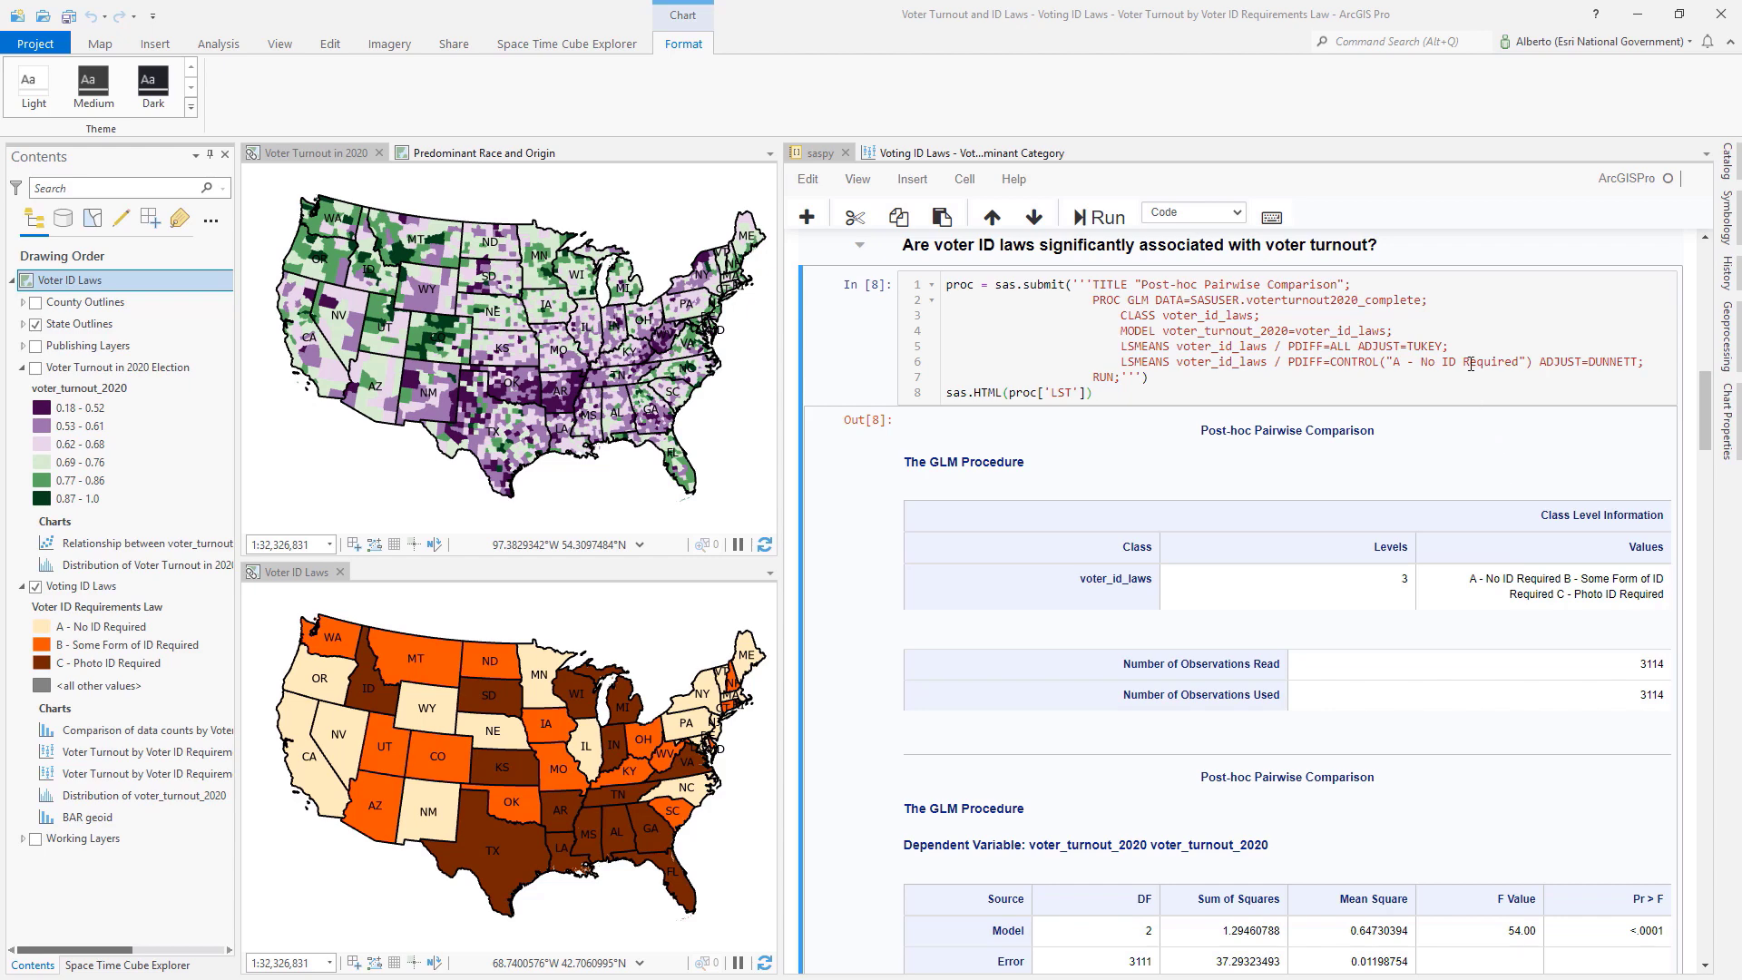
Scroll the saspy notebook down to the LS-Means comparison chart for voter_turnout_2020
drag(1706, 403, 1731, 660)
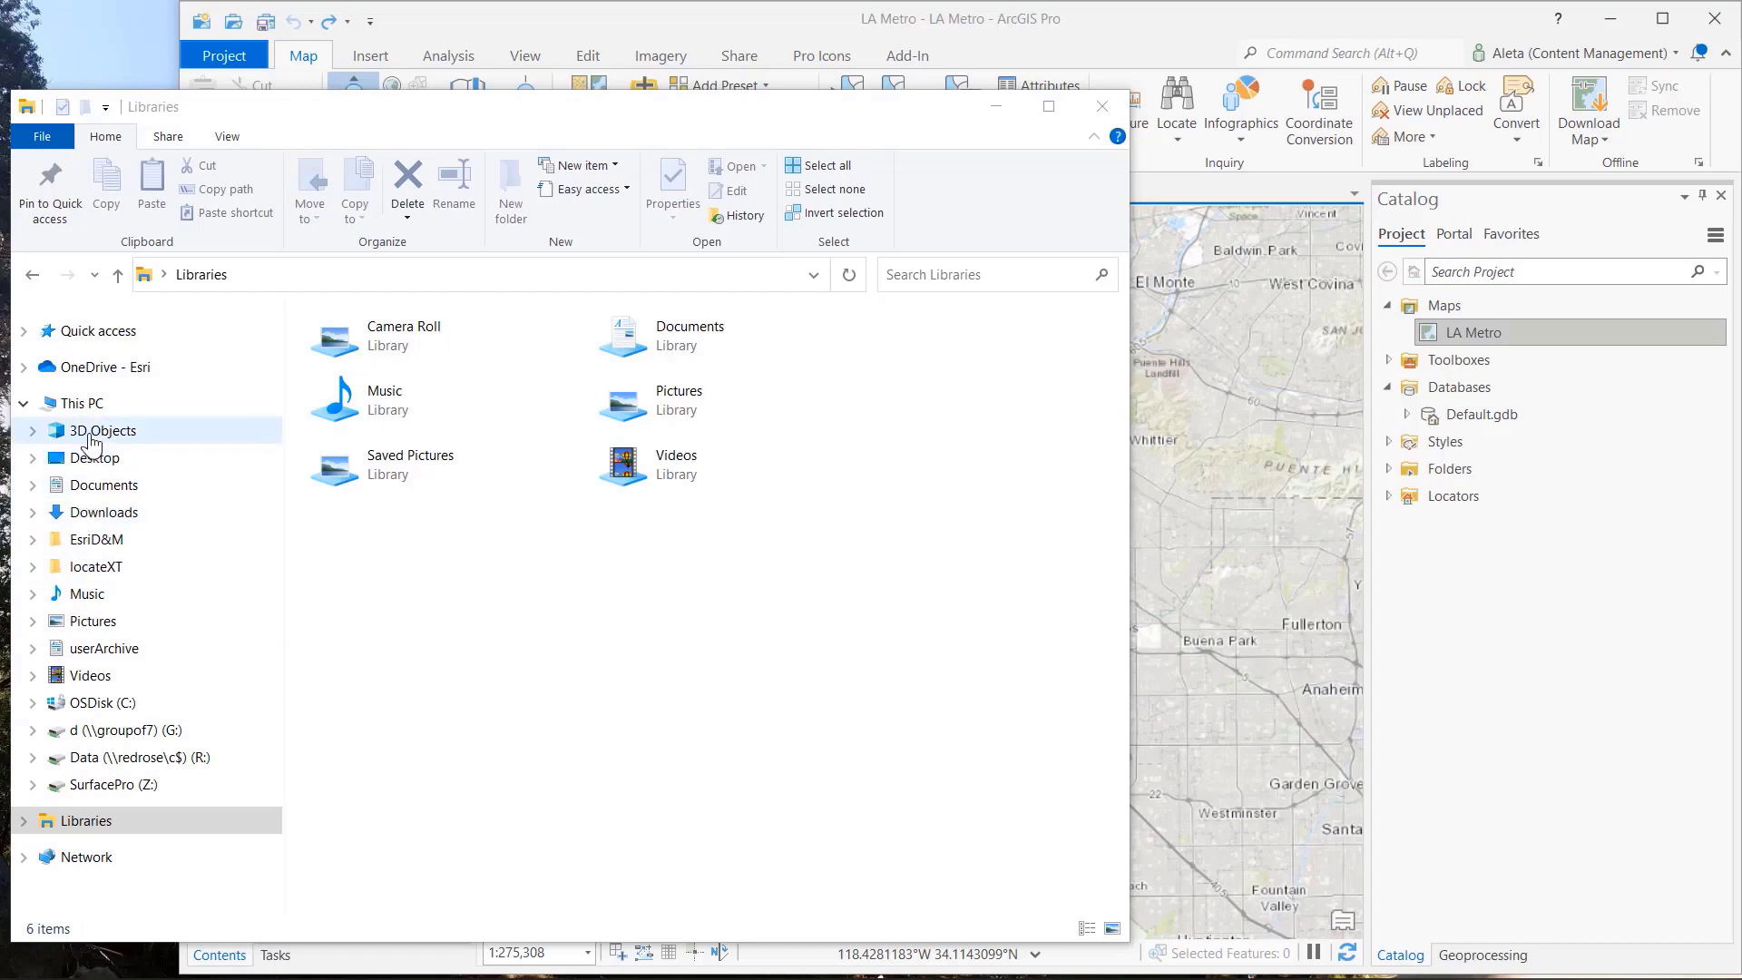
Add LA Metro Westlake diagram.csv from Quick access > LA Metro to the map
click(649, 88)
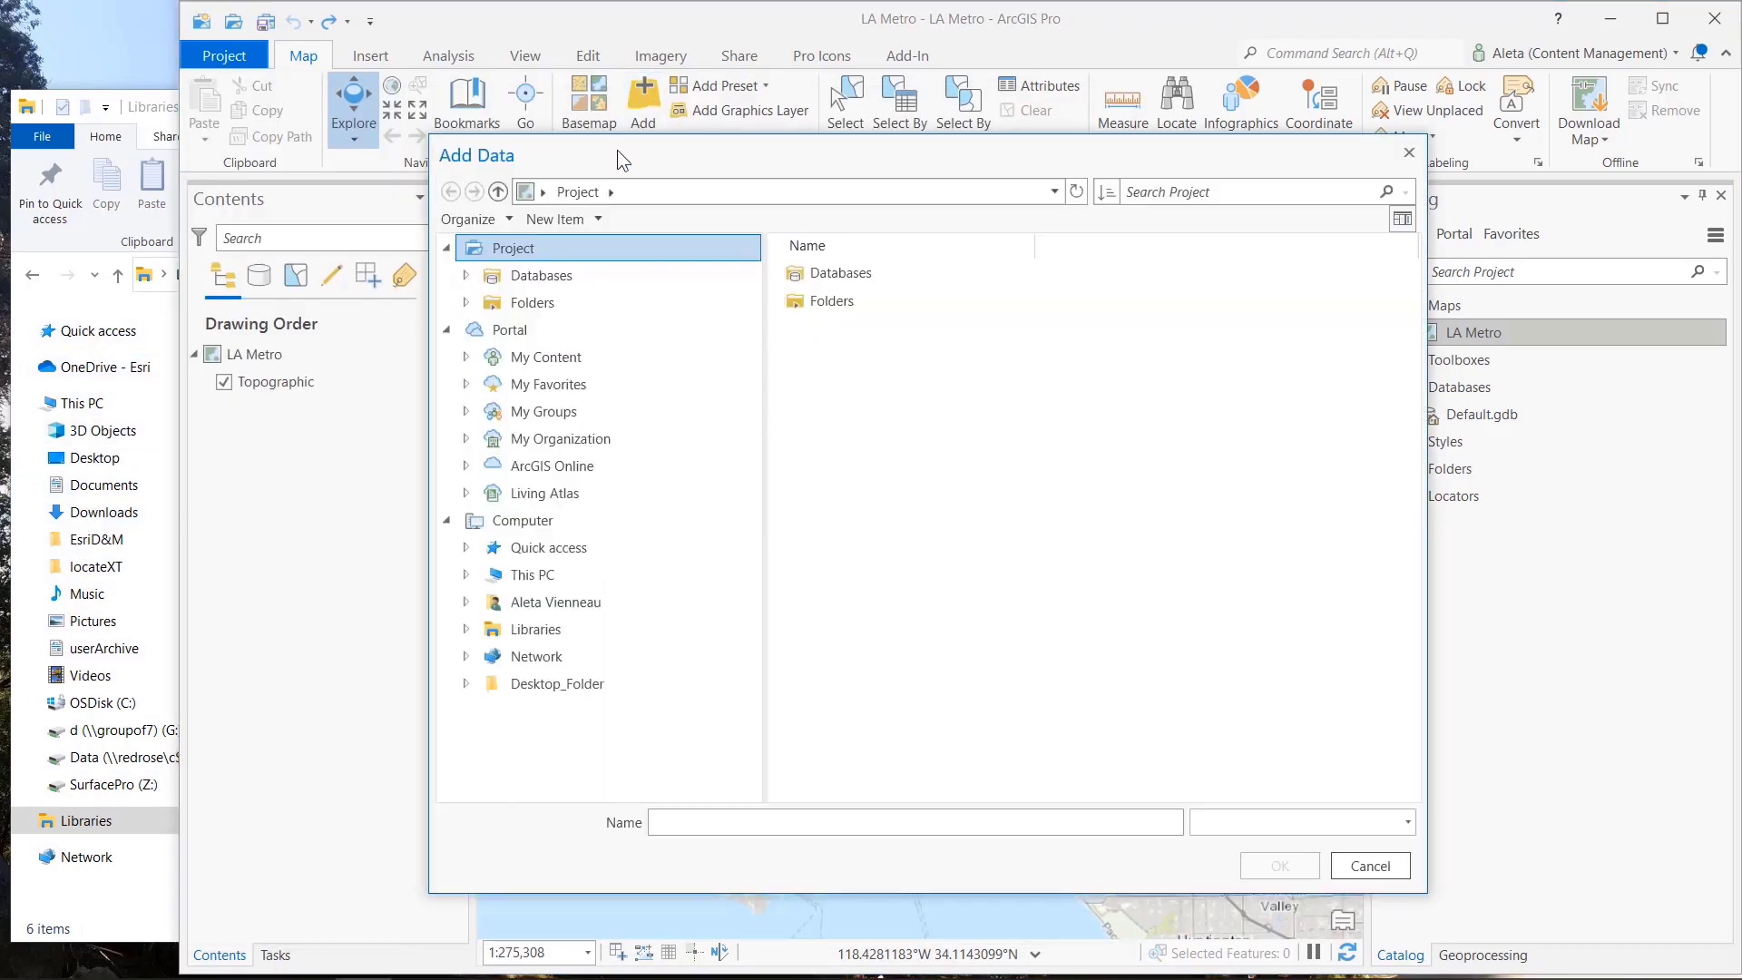
click(446, 329)
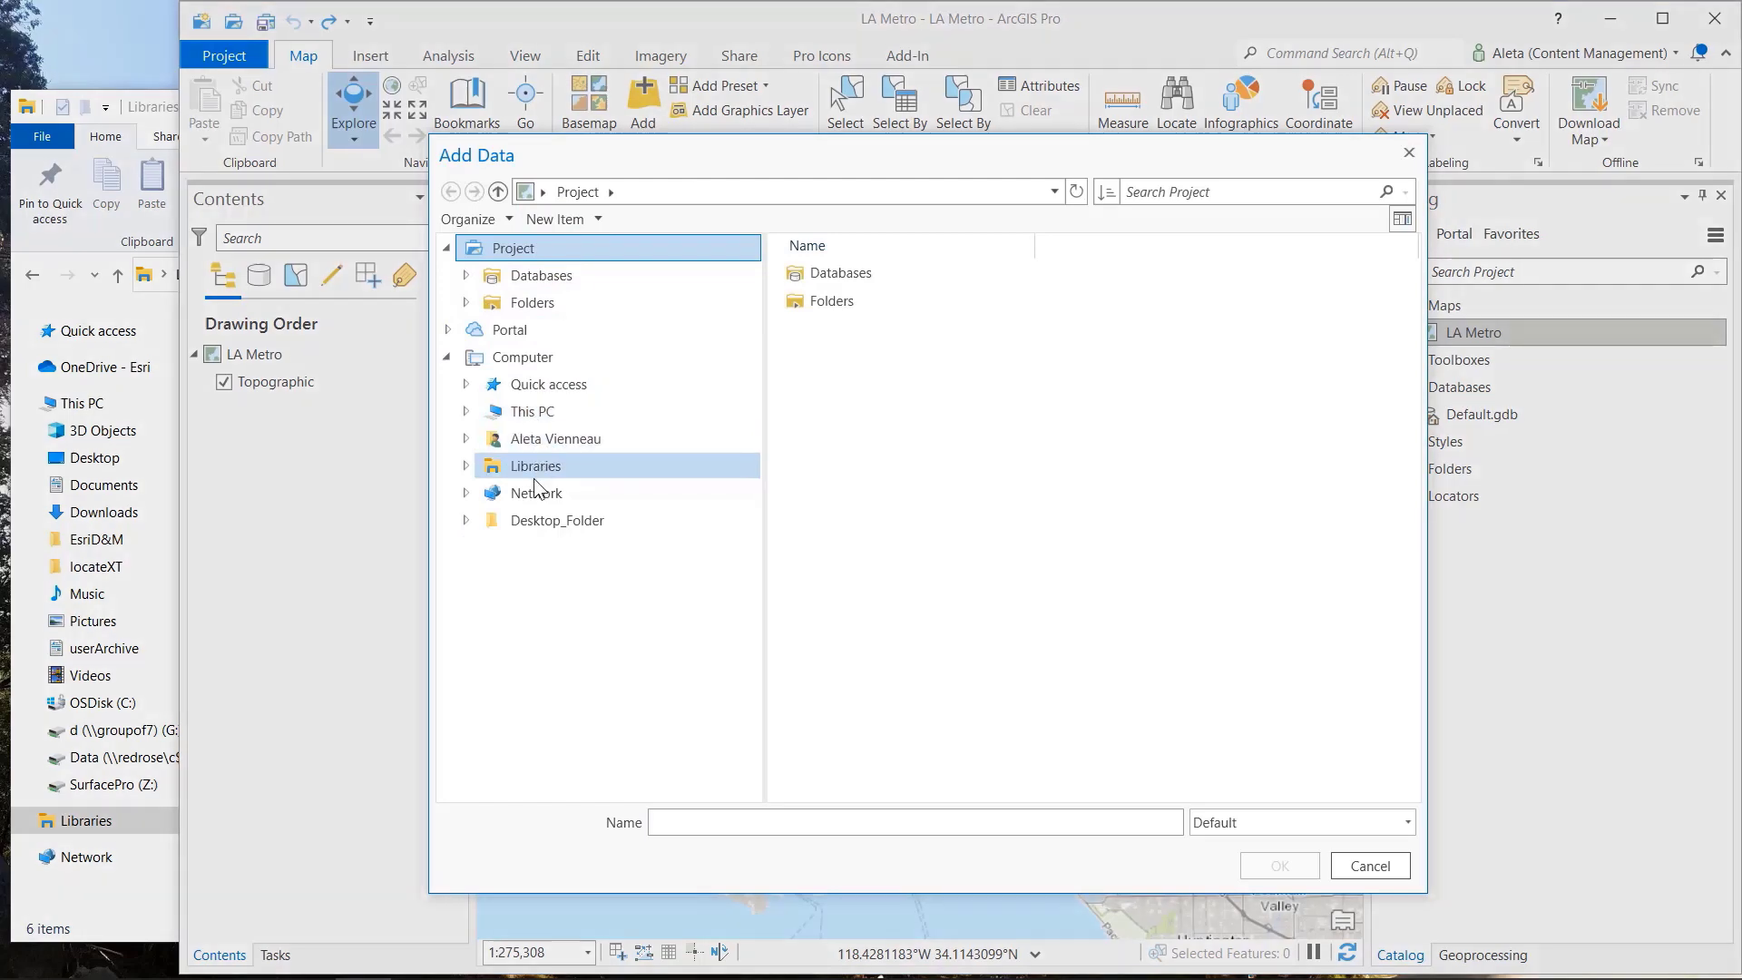
click(536, 475)
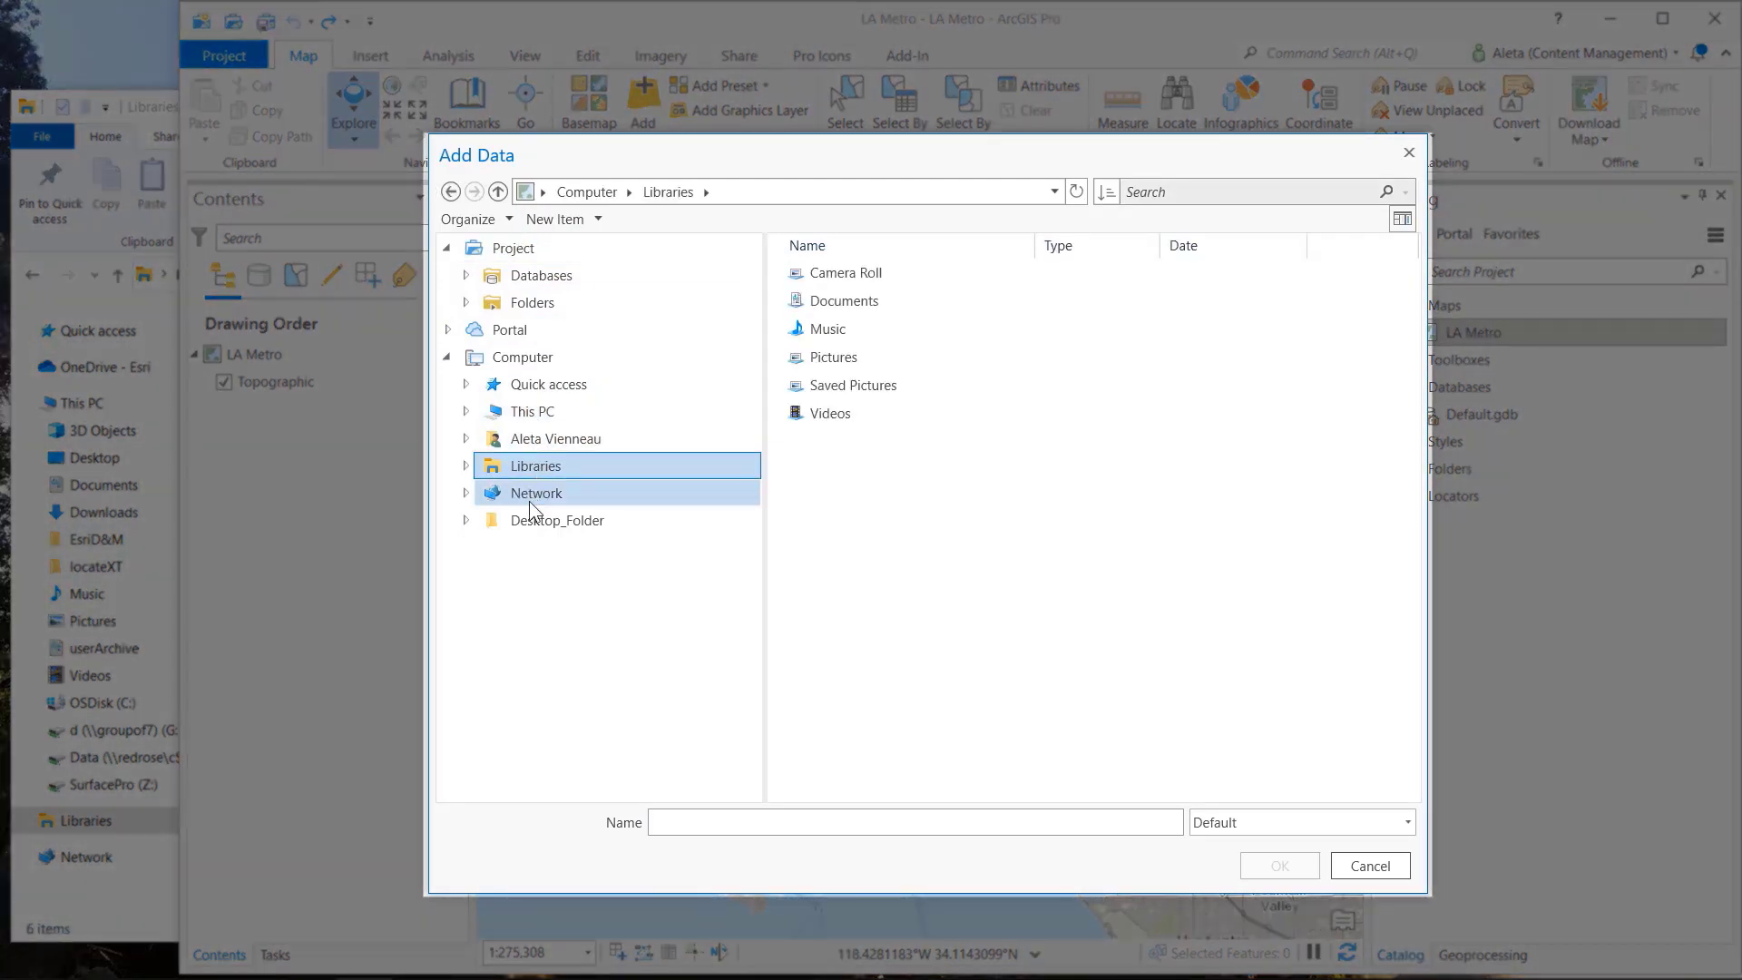
click(544, 411)
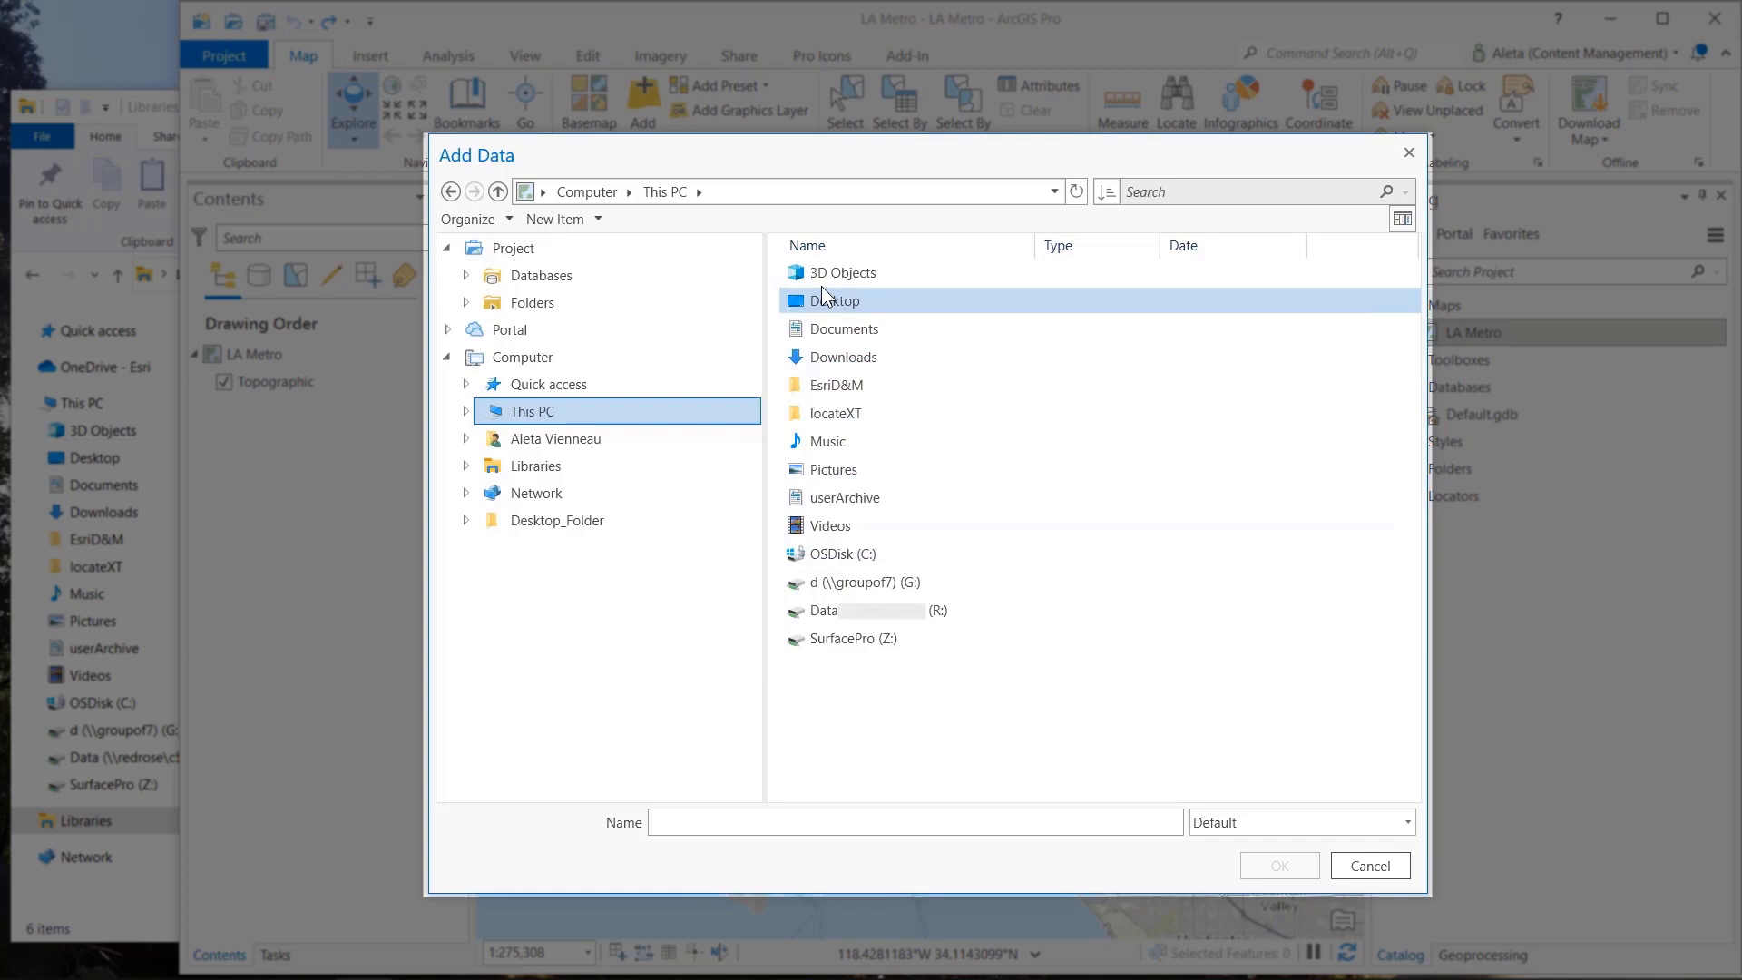
click(570, 382)
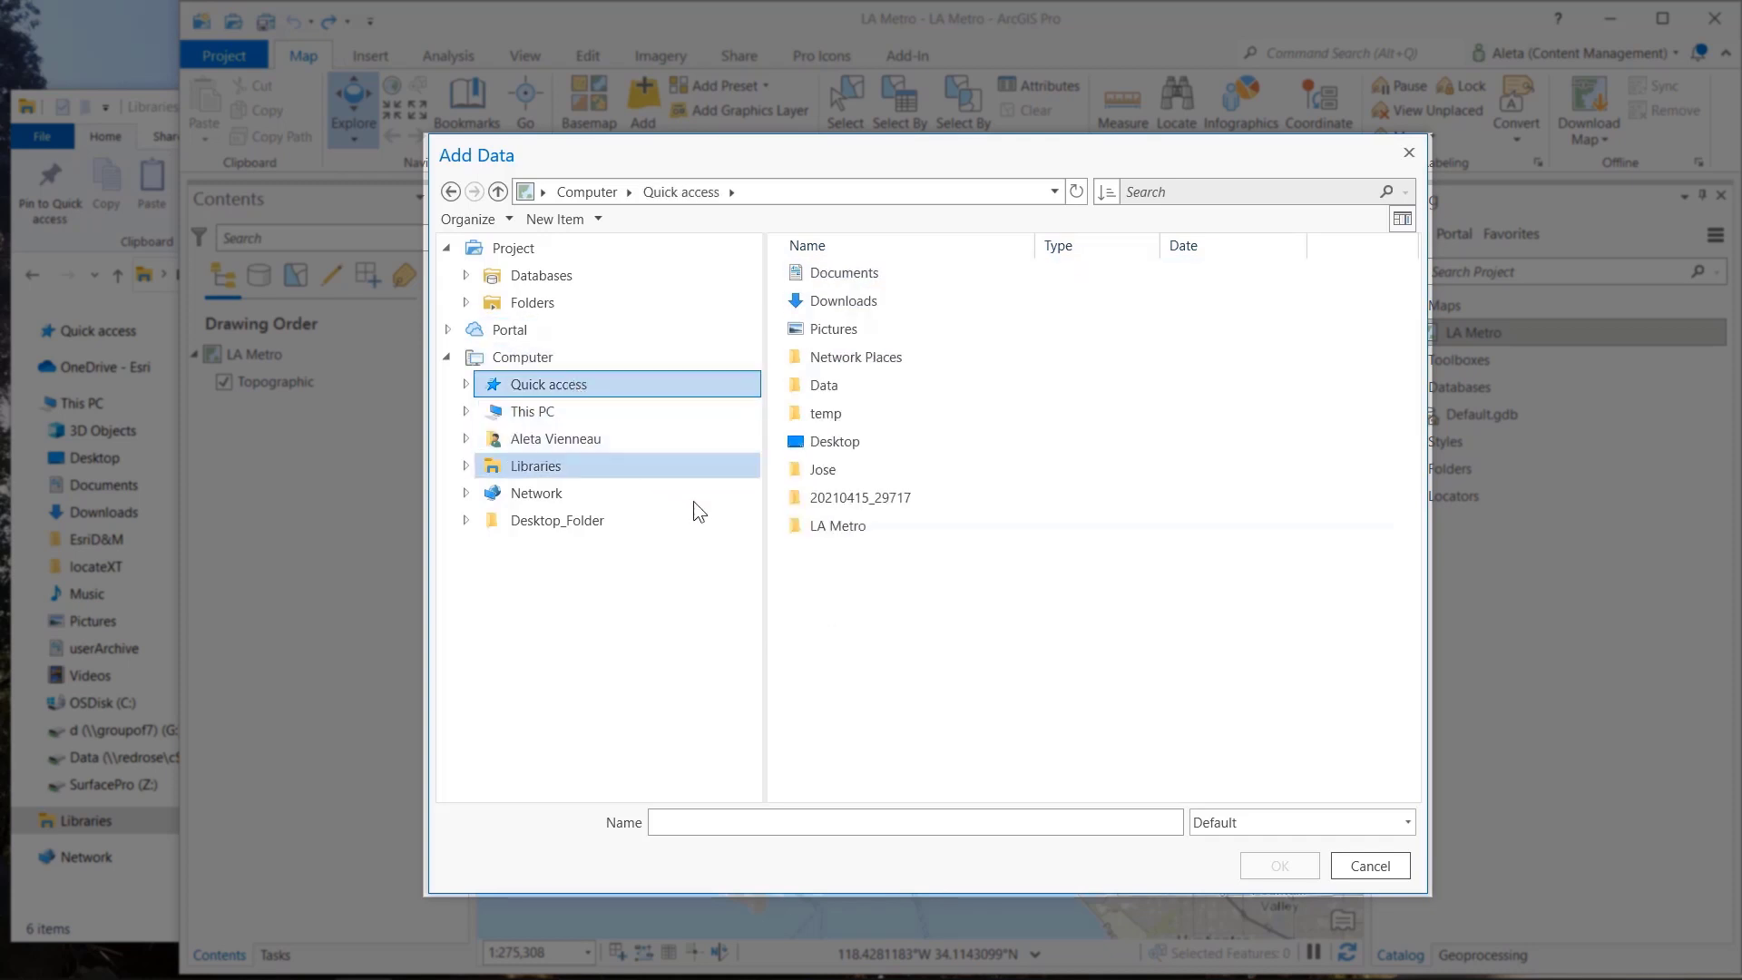
double_click(798, 521)
click(870, 391)
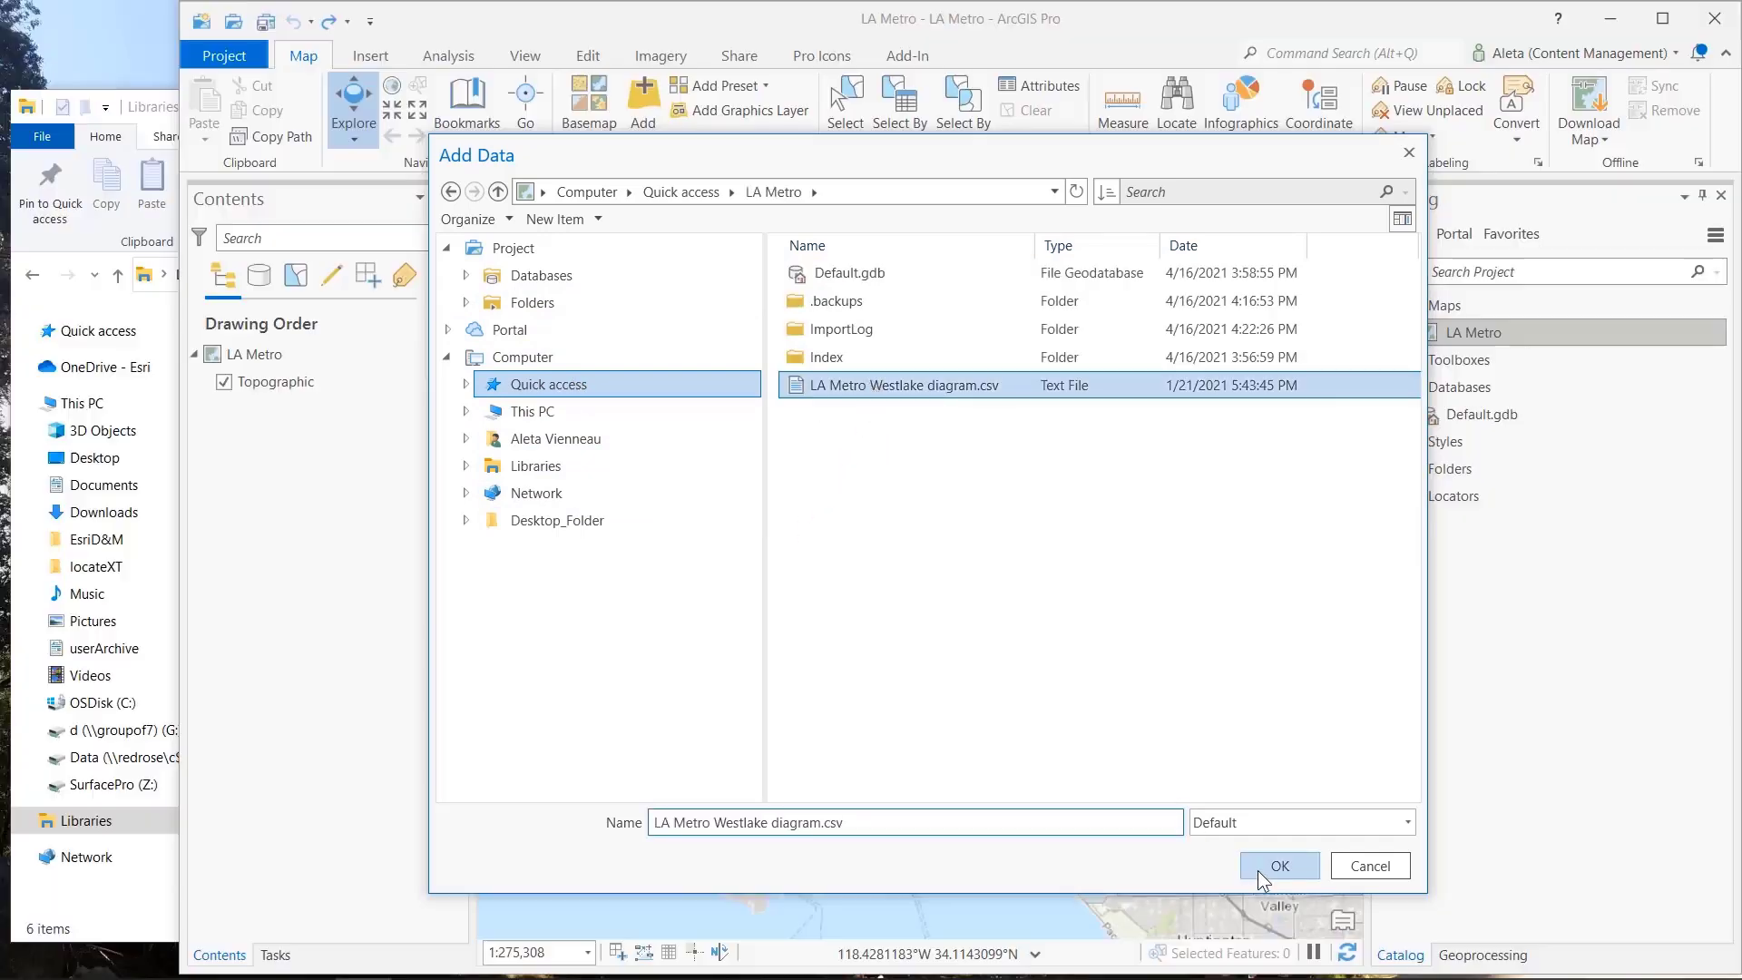
click(1278, 866)
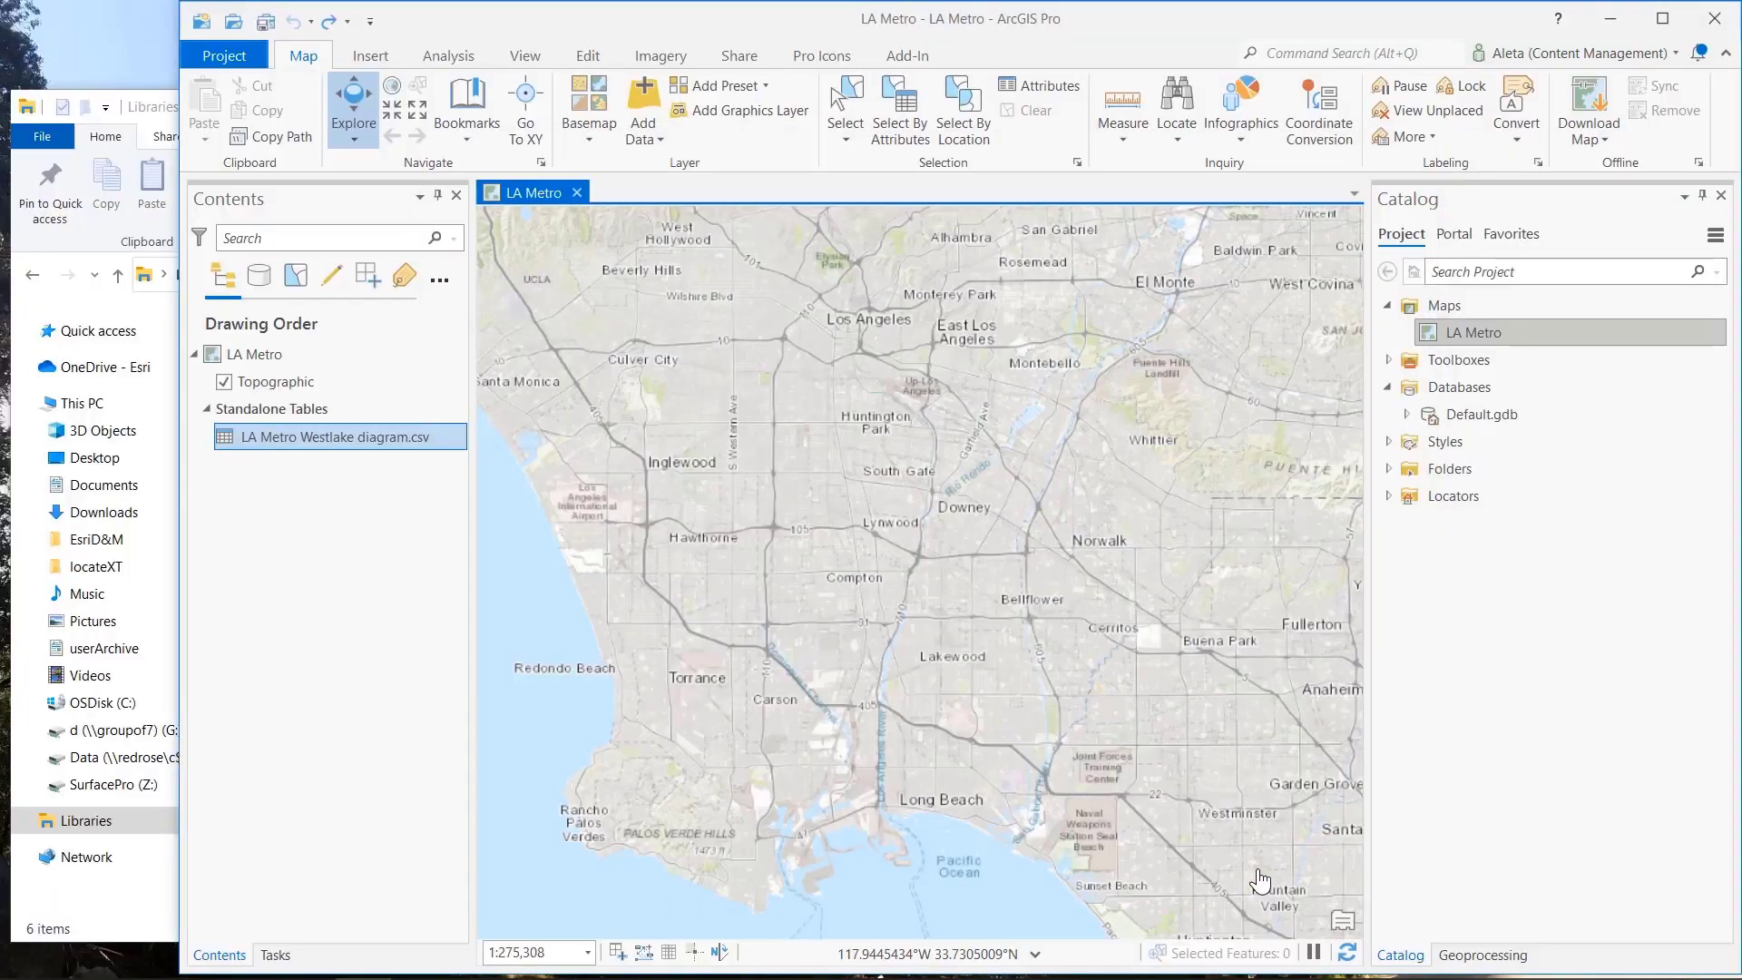
Reopen Add Data and jump to C:\Data from the recent locations list
click(641, 95)
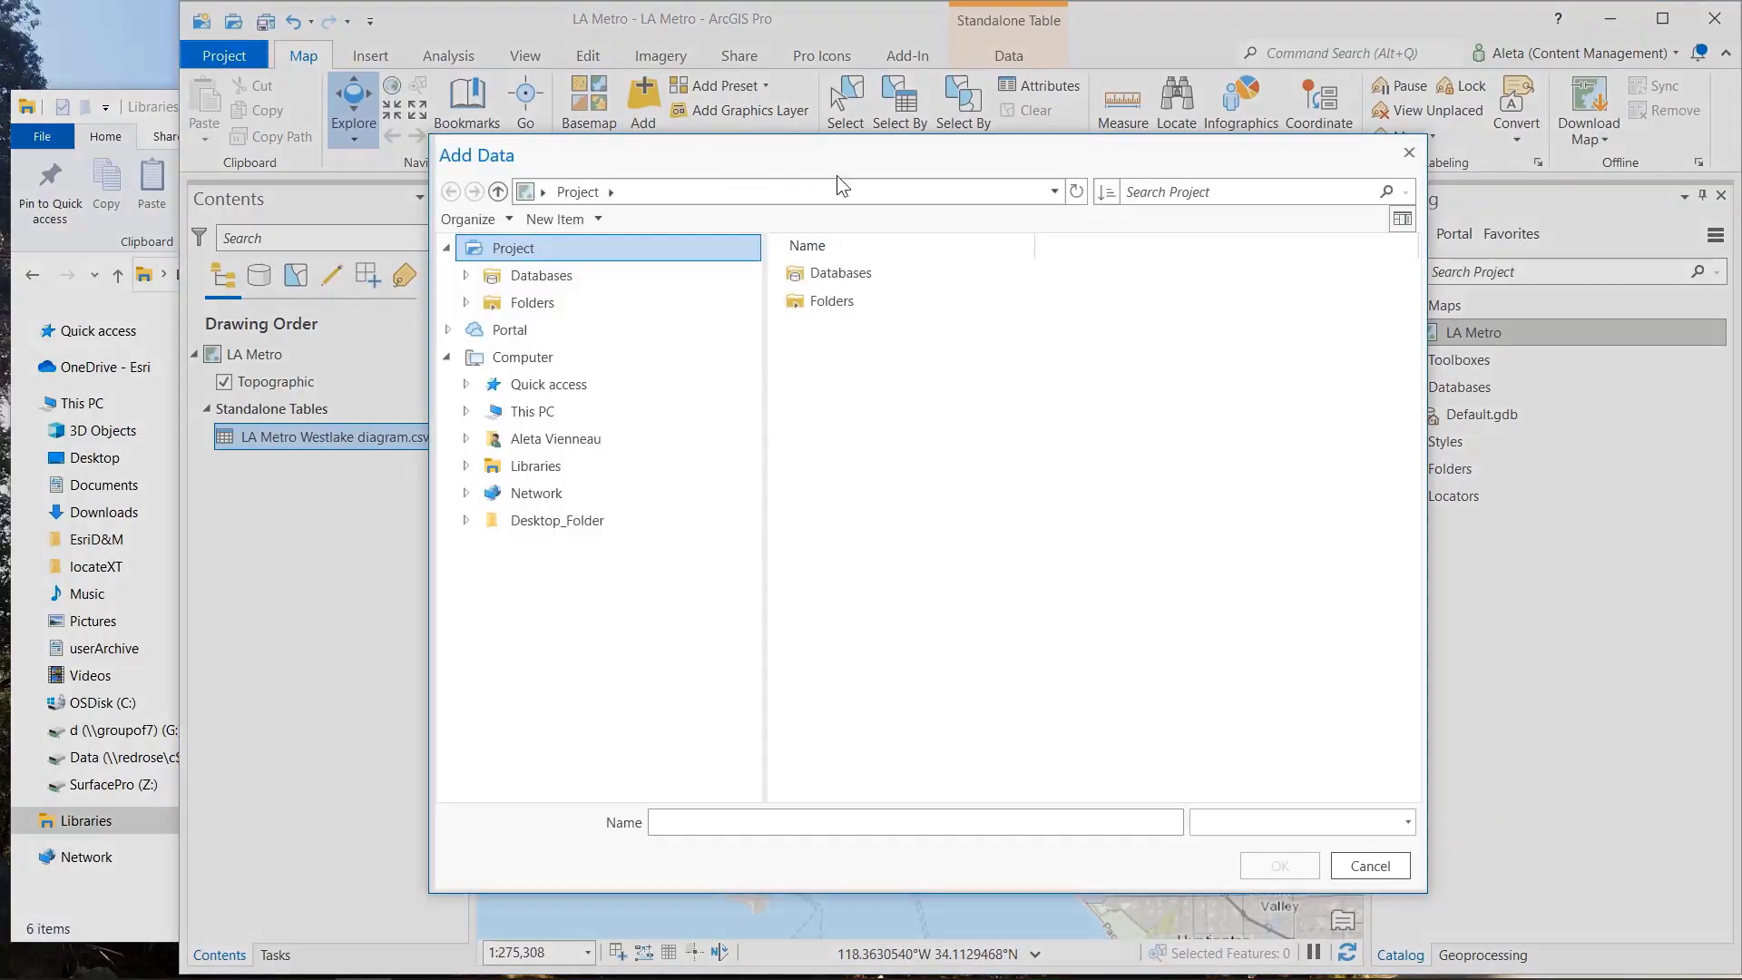
click(1054, 191)
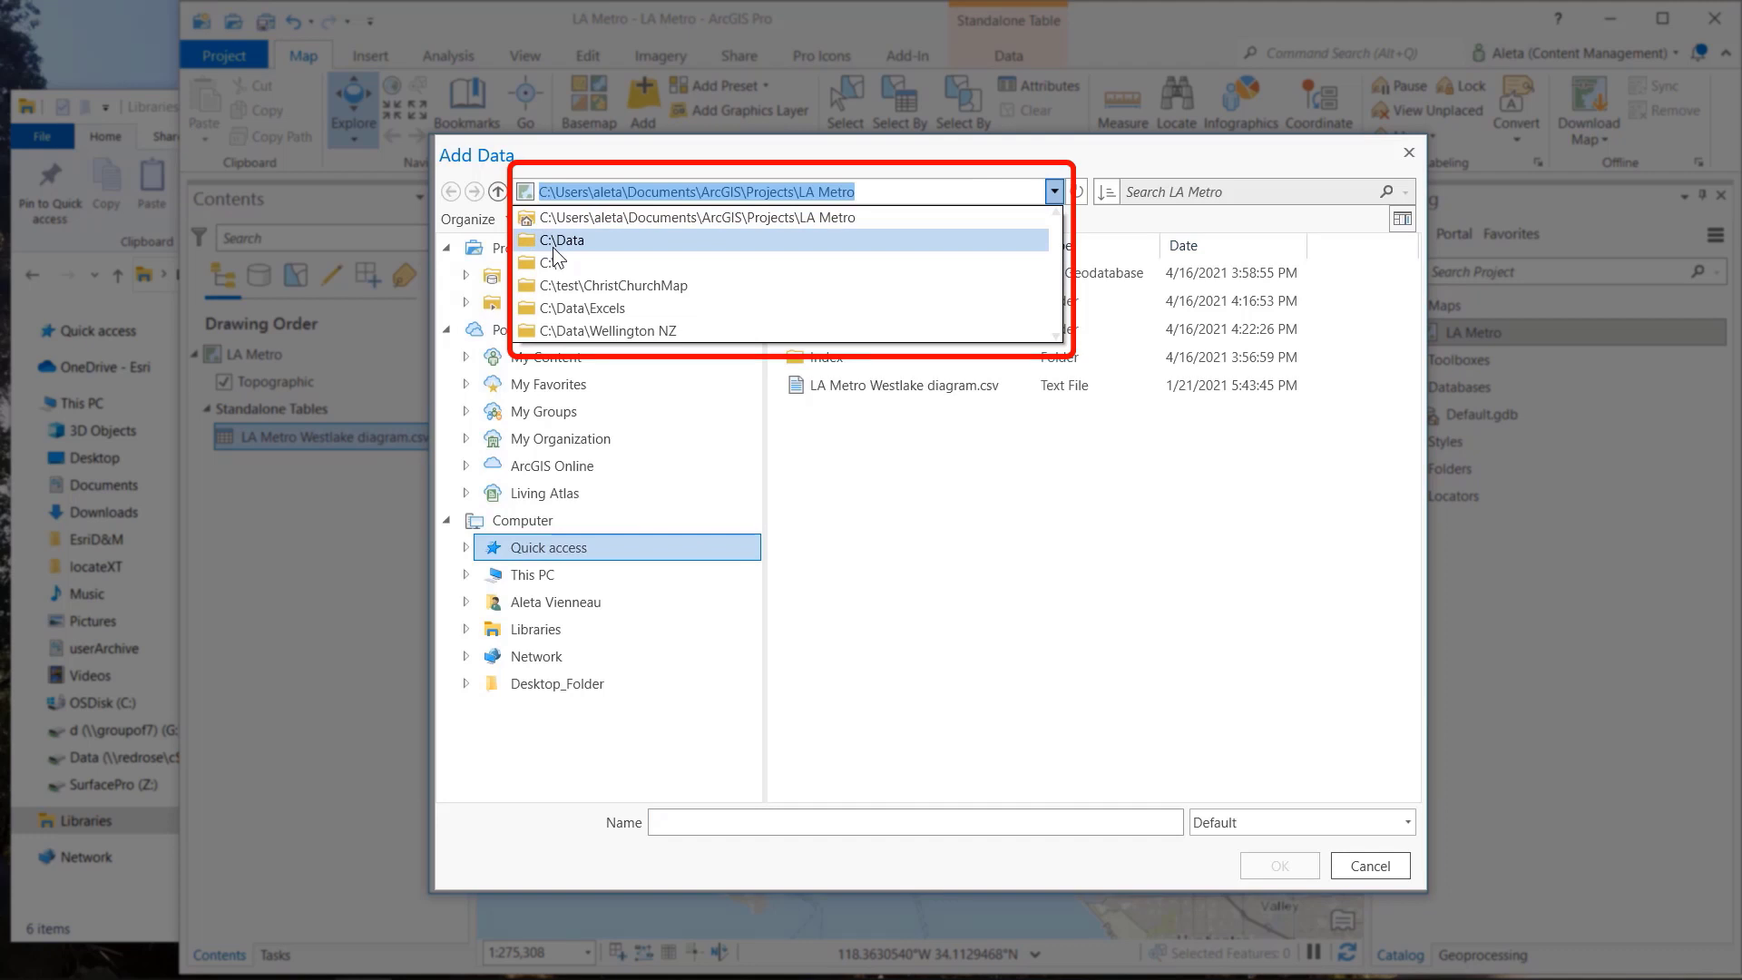
click(552, 243)
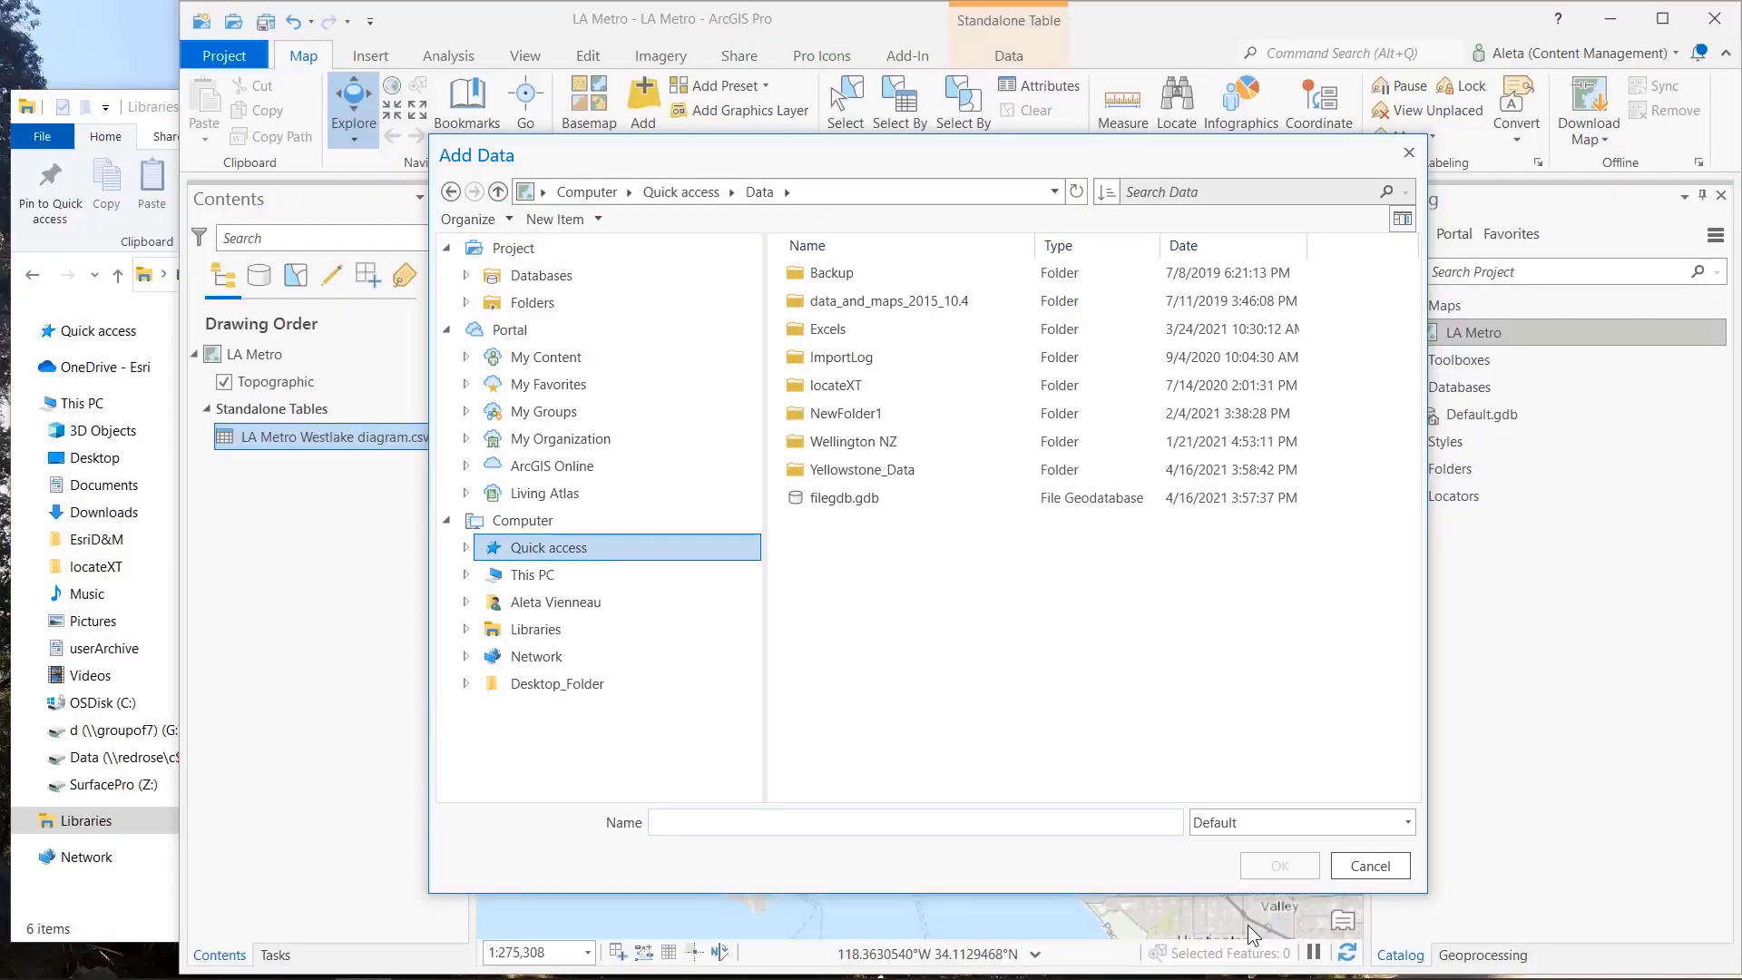